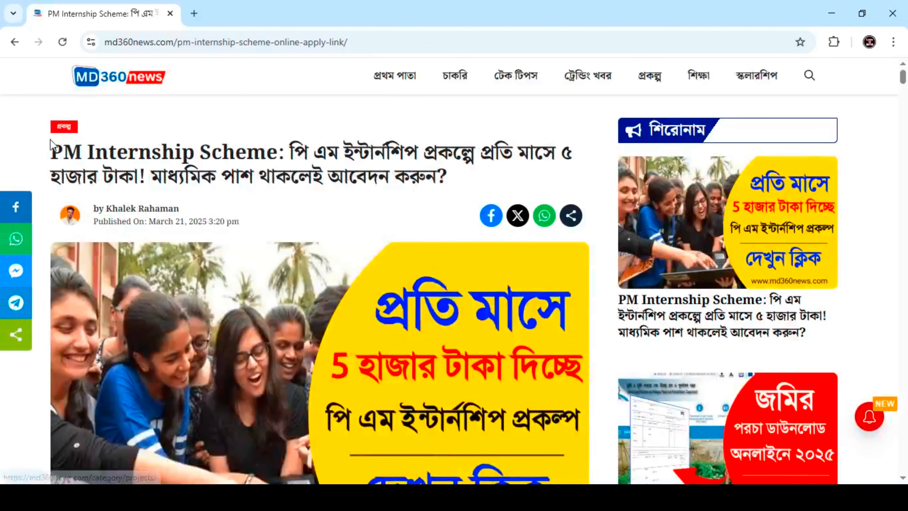
Read through the PM Internship Scheme article, covering the eligibility paragraph, the company list, the application steps and the online apply link.
{"action": "left_click_drag", "start_coordinate": [51, 146], "coordinate": [469, 183]}
{"action": "left_click", "coordinate": [469, 185]}
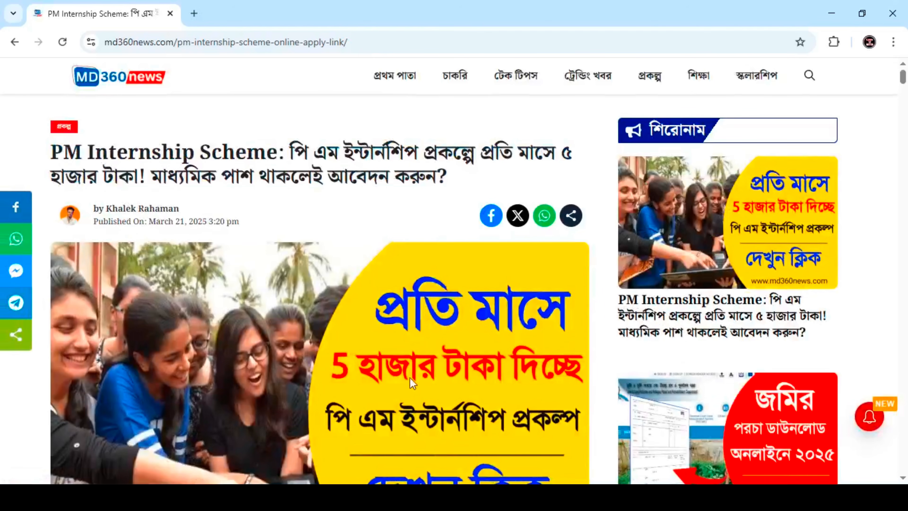
{"action": "scroll", "coordinate": [414, 368], "scroll_direction": "down", "scroll_amount": 15}
{"action": "scroll", "coordinate": [416, 369], "scroll_direction": "down", "scroll_amount": 7}
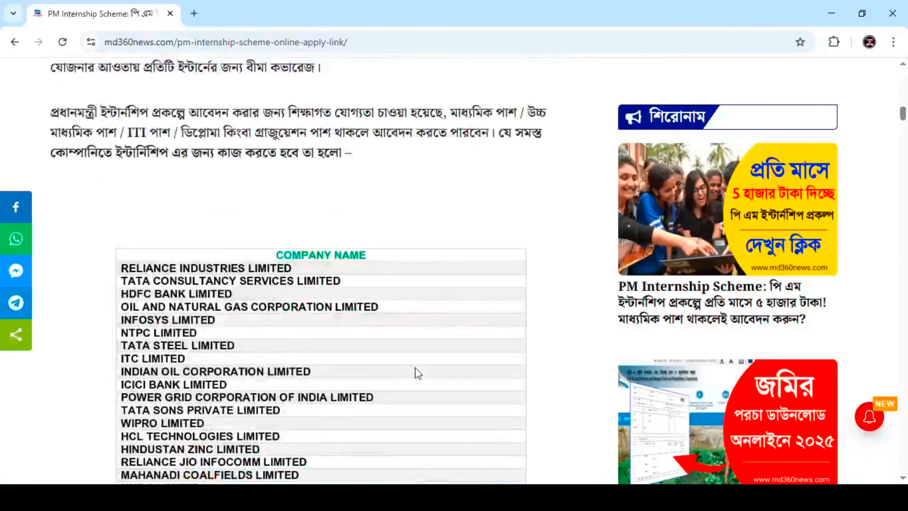
{"action": "scroll", "coordinate": [411, 347], "scroll_direction": "up", "scroll_amount": 6}
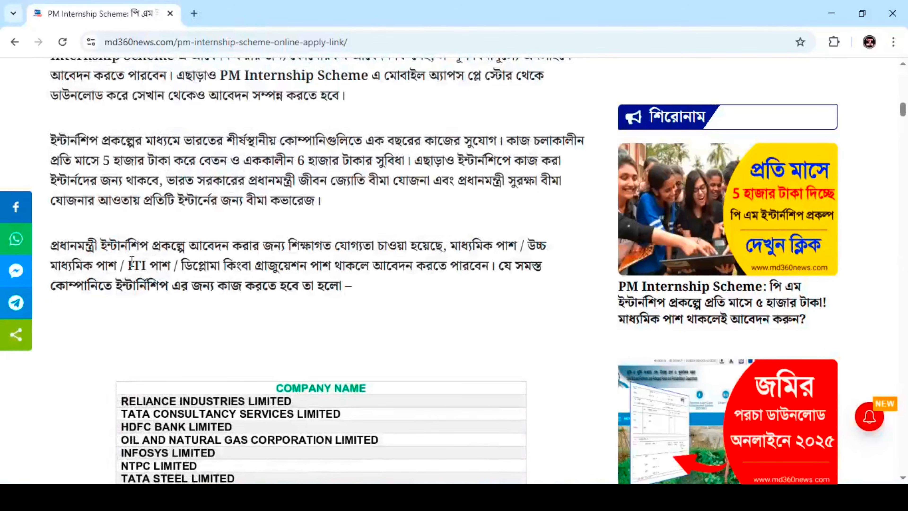
{"action": "left_click_drag", "start_coordinate": [51, 290], "coordinate": [259, 301]}
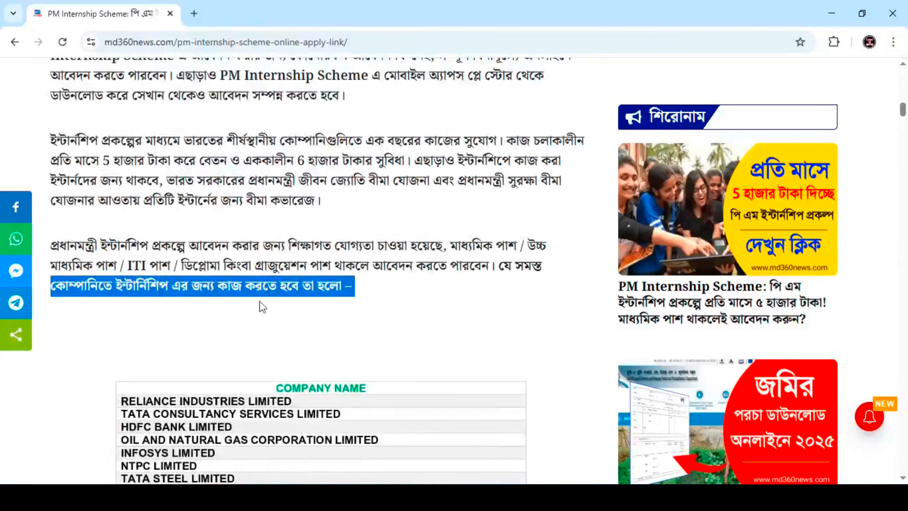
{"action": "left_click", "coordinate": [332, 298]}
{"action": "scroll", "coordinate": [335, 292], "scroll_direction": "down", "scroll_amount": 3}
{"action": "scroll", "coordinate": [330, 297], "scroll_direction": "down", "scroll_amount": 9}
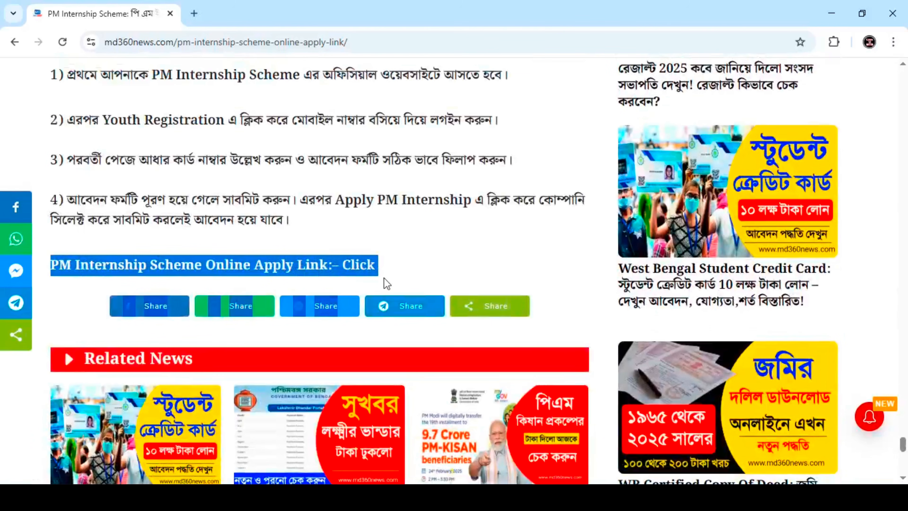
{"action": "left_click", "coordinate": [323, 207]}
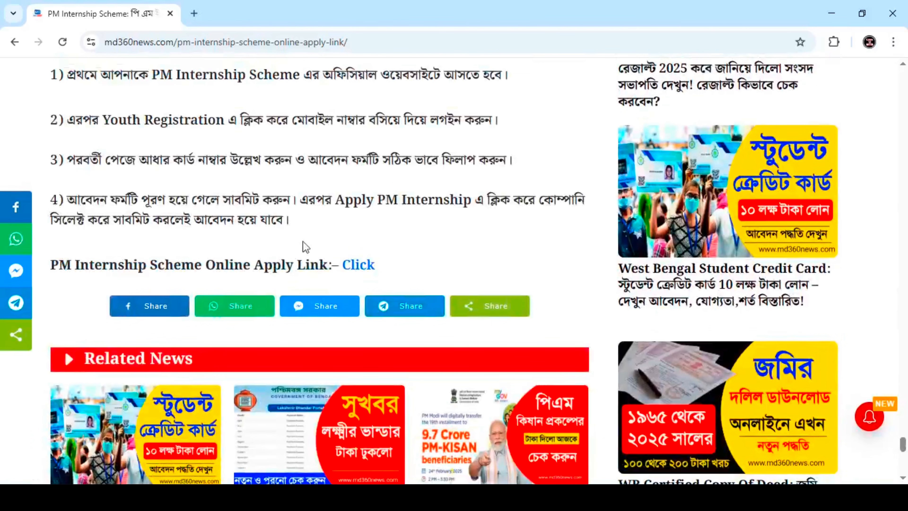
{"action": "right_click", "coordinate": [360, 273]}
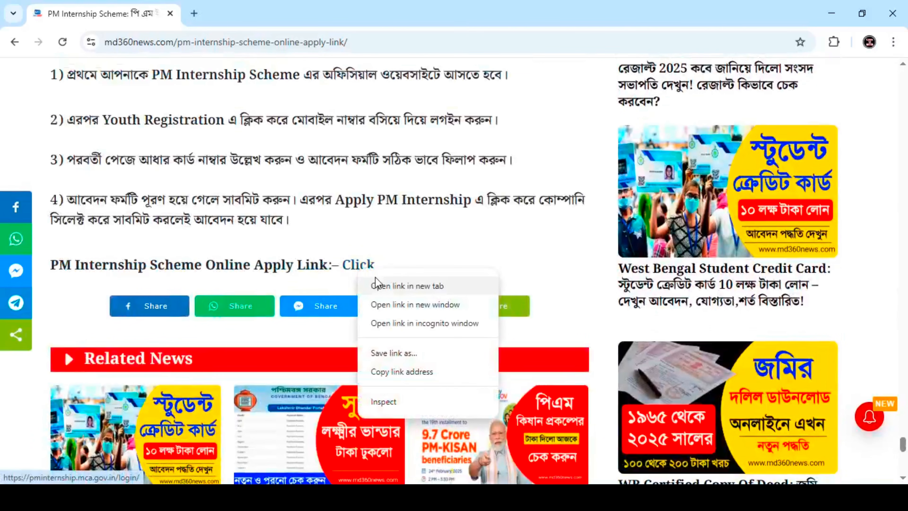
{"action": "left_click", "coordinate": [300, 220]}
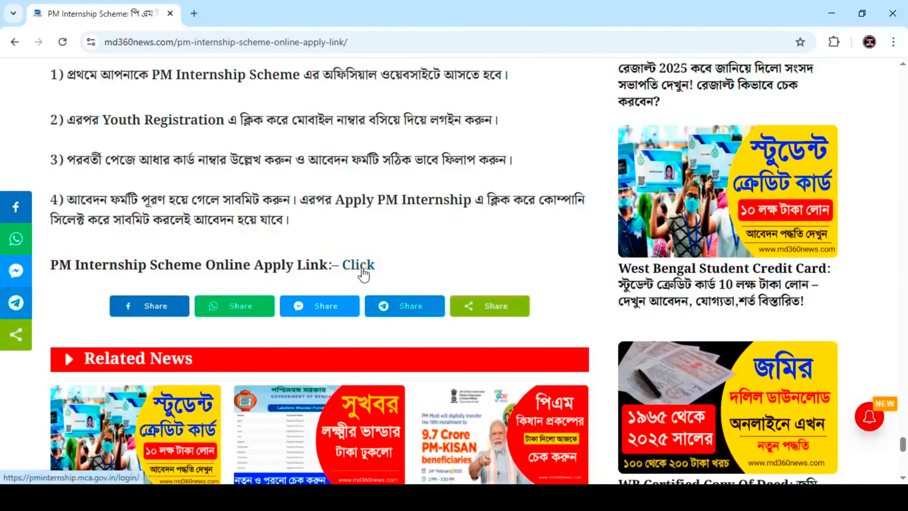
Search the MD360 News home page for "pm internship" and open the PM Internship Scheme article about monthly payments of 5 thousand.
{"action": "left_click", "coordinate": [10, 45]}
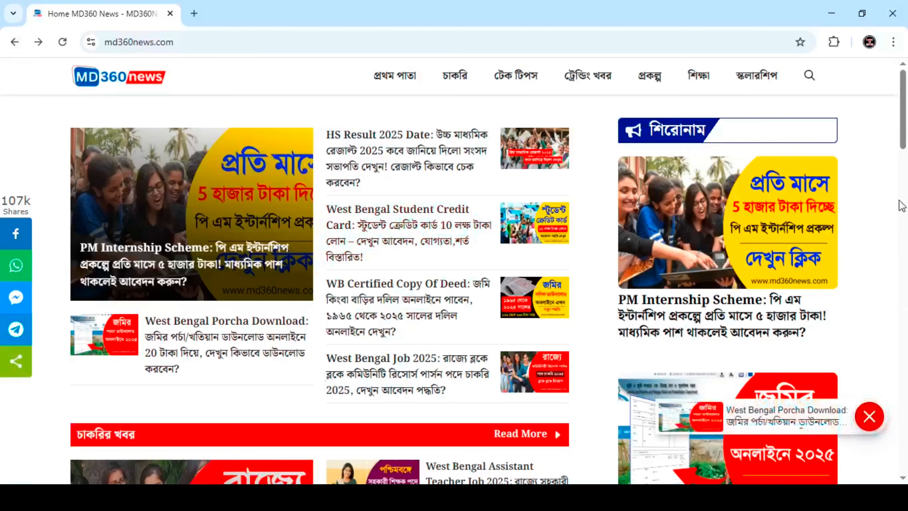
{"action": "left_click", "coordinate": [810, 76]}
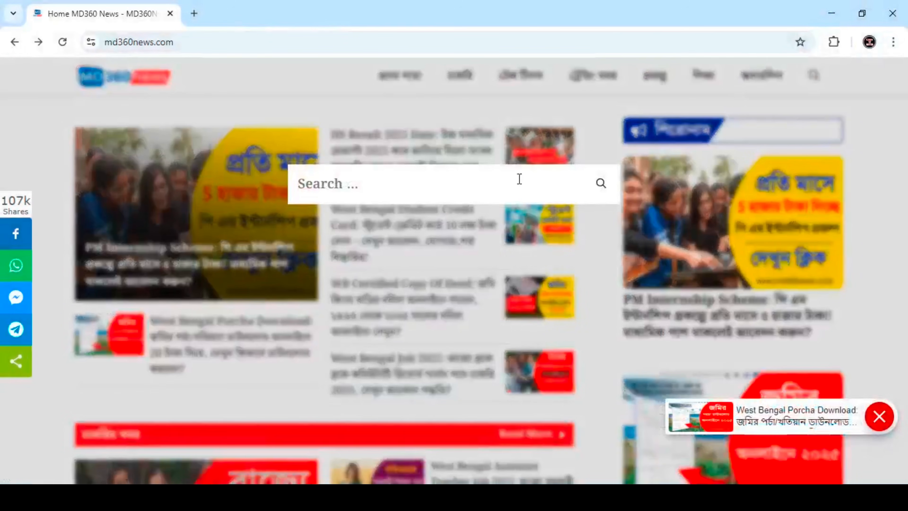
{"action": "left_click", "coordinate": [387, 192]}
{"action": "type", "text": "p"}
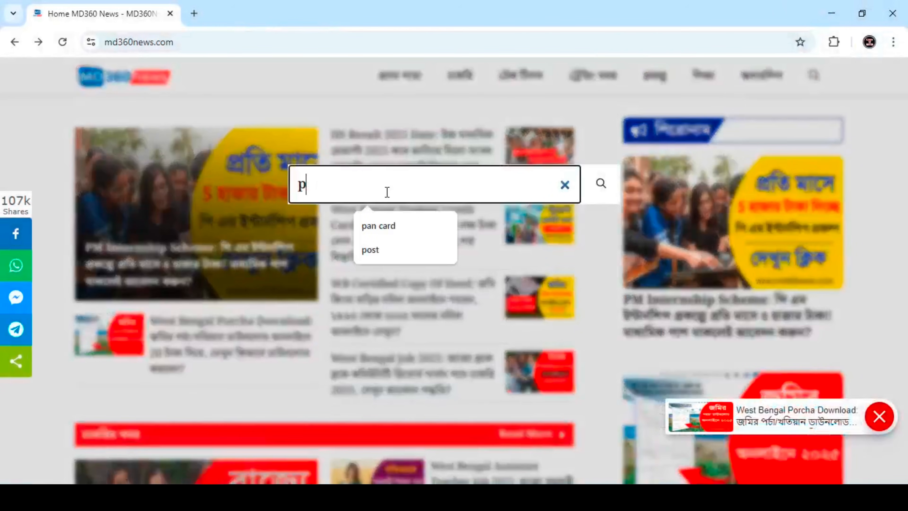
{"action": "type", "text": "m internship"}
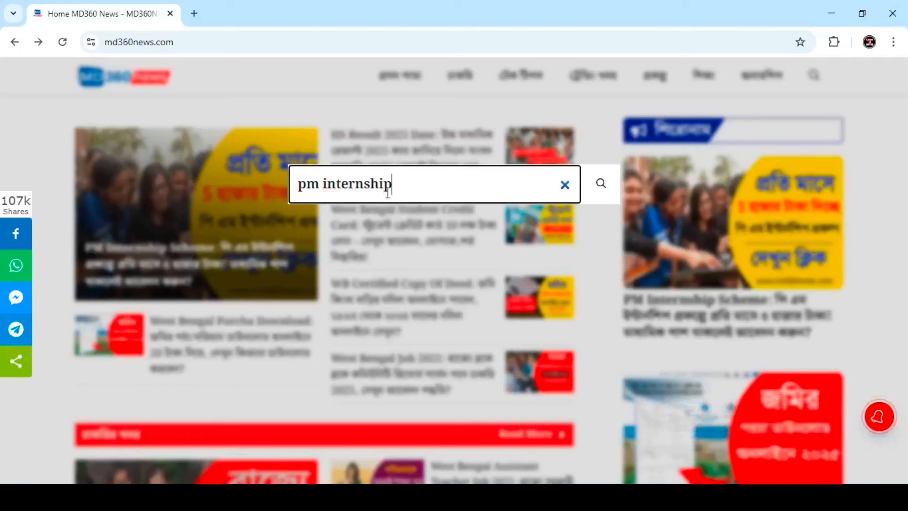
{"action": "key", "text": "Return"}
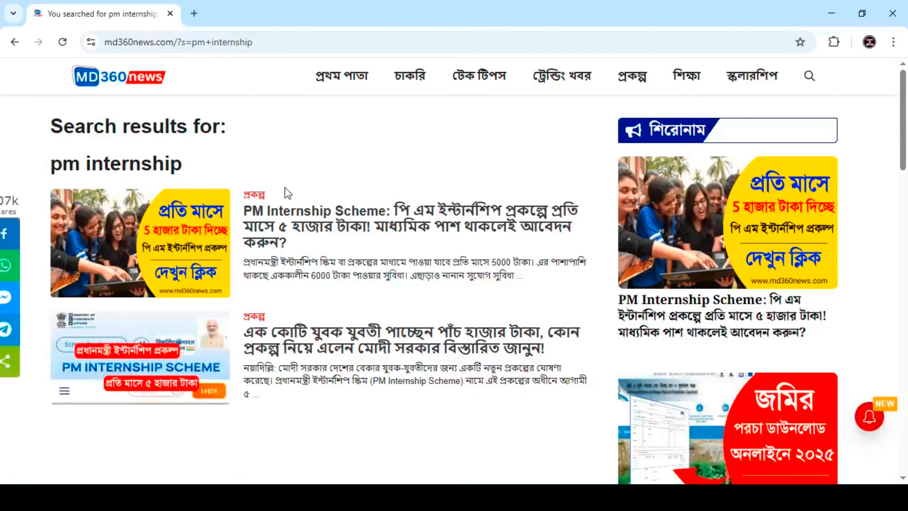
{"action": "left_click", "coordinate": [395, 215]}
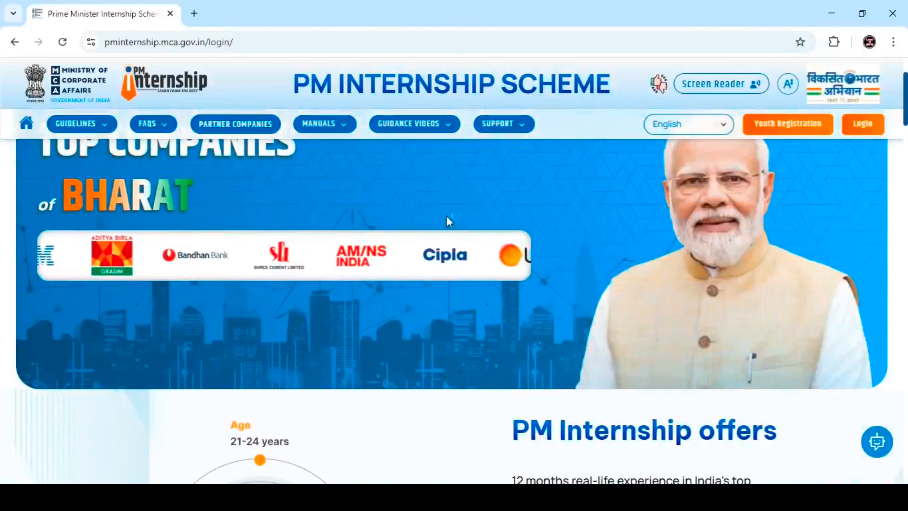
Open Youth Registration on the PM Internship portal and submit the mobile number, confirming that it is unique.
{"action": "mouse_move", "coordinate": [776, 130]}
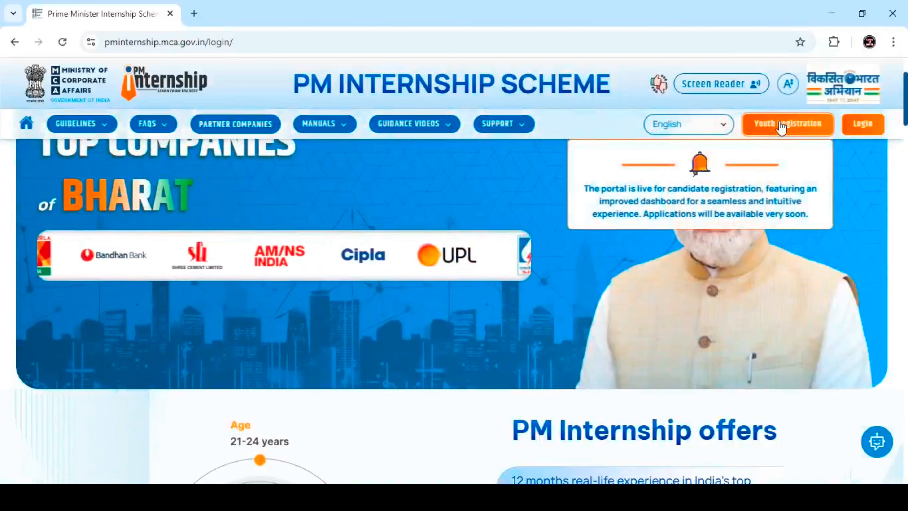
{"action": "left_click", "coordinate": [802, 123]}
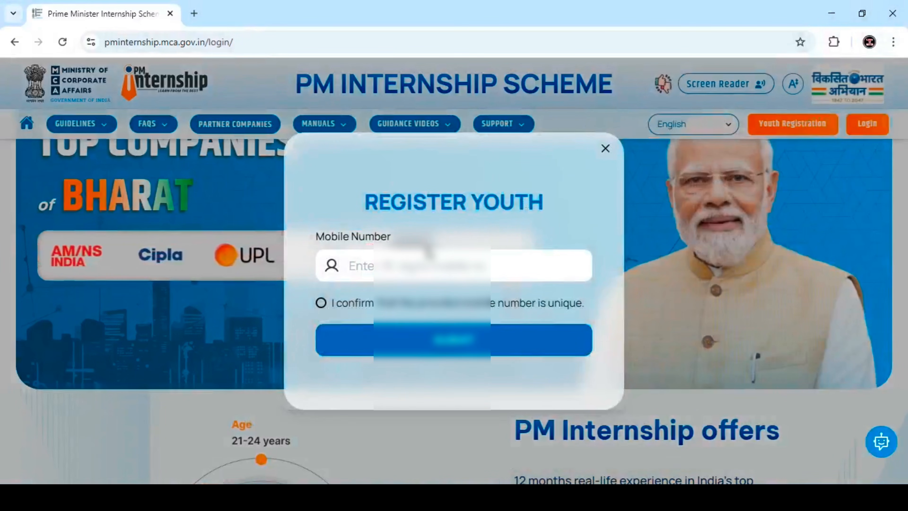
{"action": "left_click", "coordinate": [413, 266]}
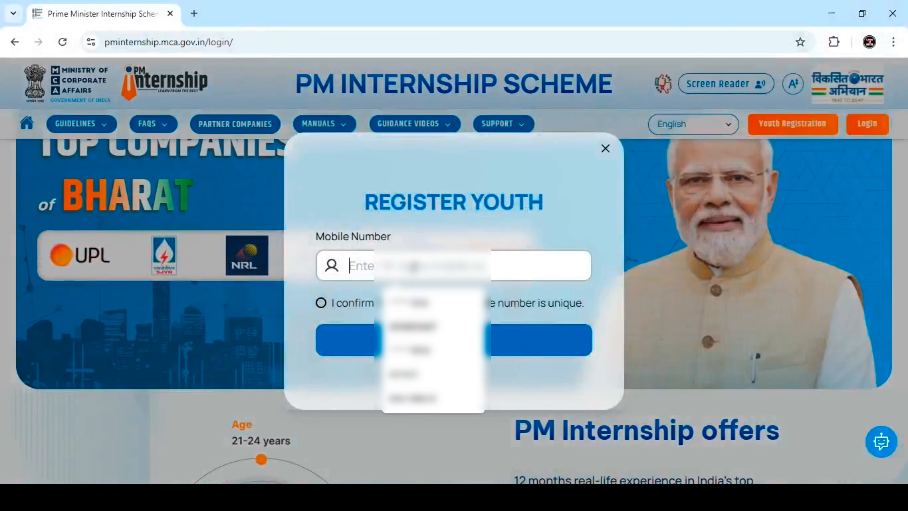
{"action": "type", "text": "825????"}
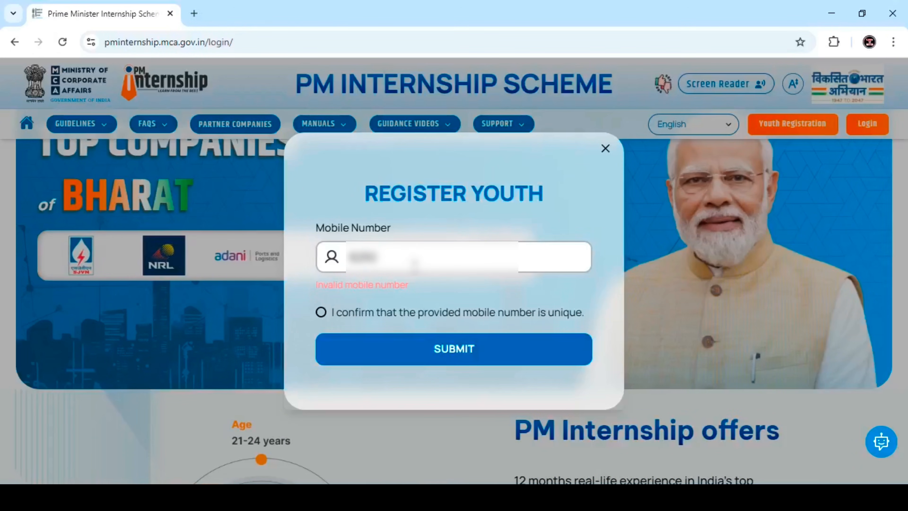
{"action": "type", "text": "???"}
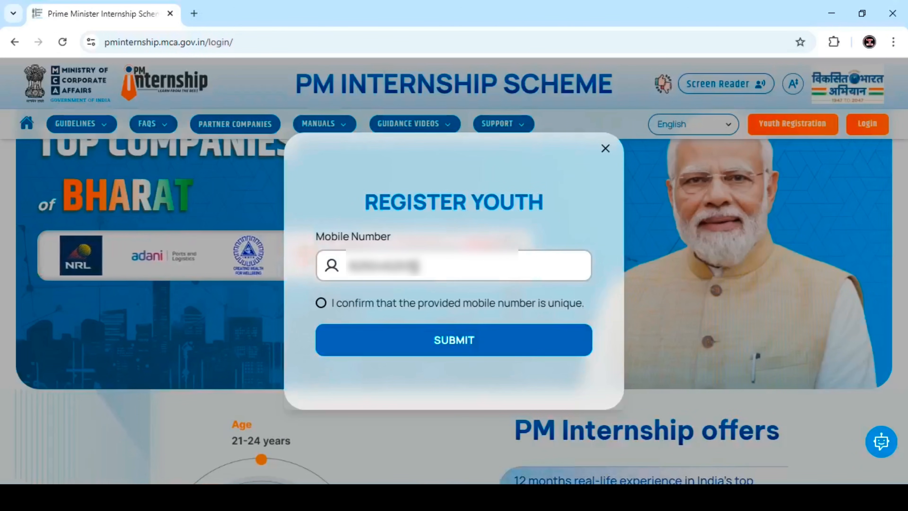
{"action": "left_click", "coordinate": [321, 303]}
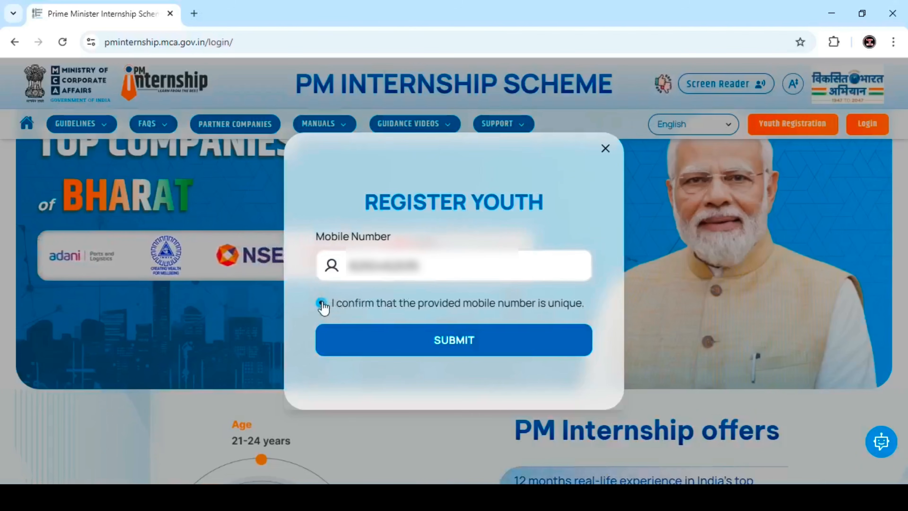
{"action": "left_click", "coordinate": [387, 340]}
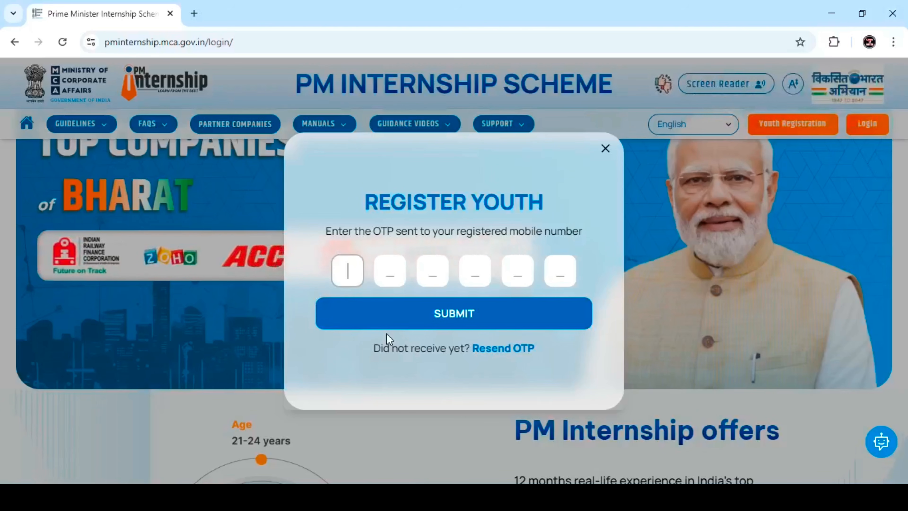
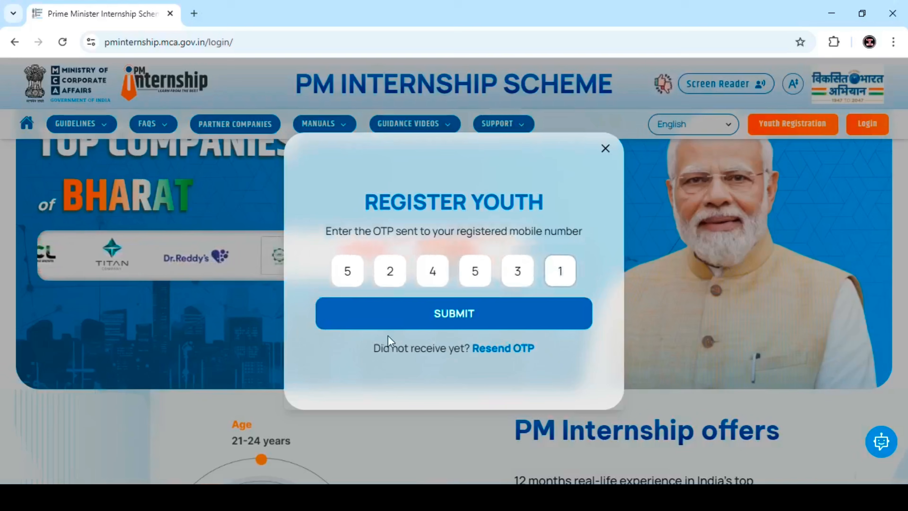
Enter the six-digit OTP sent to the registered mobile number and submit it.
{"action": "left_click", "coordinate": [436, 317]}
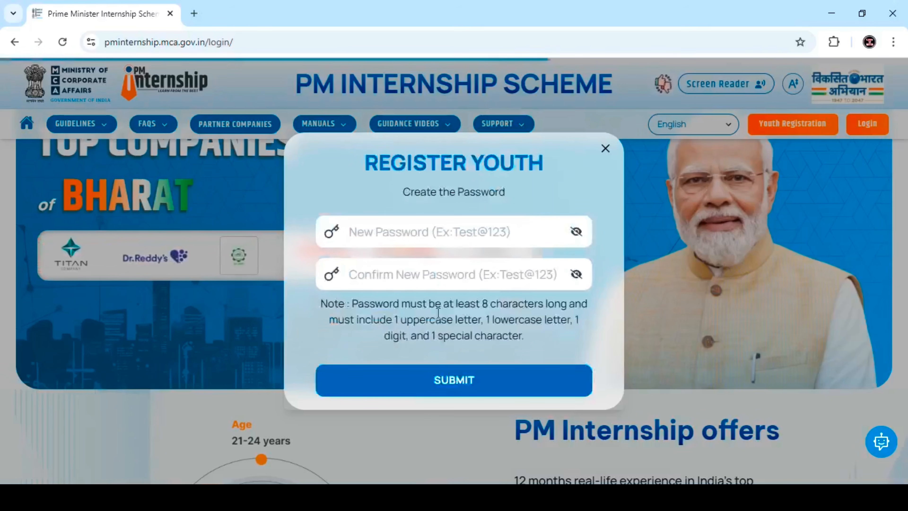
Create the account password by entering and confirming it, submit it, and dismiss the Refer a Friend pop-up.
{"action": "left_click", "coordinate": [379, 236]}
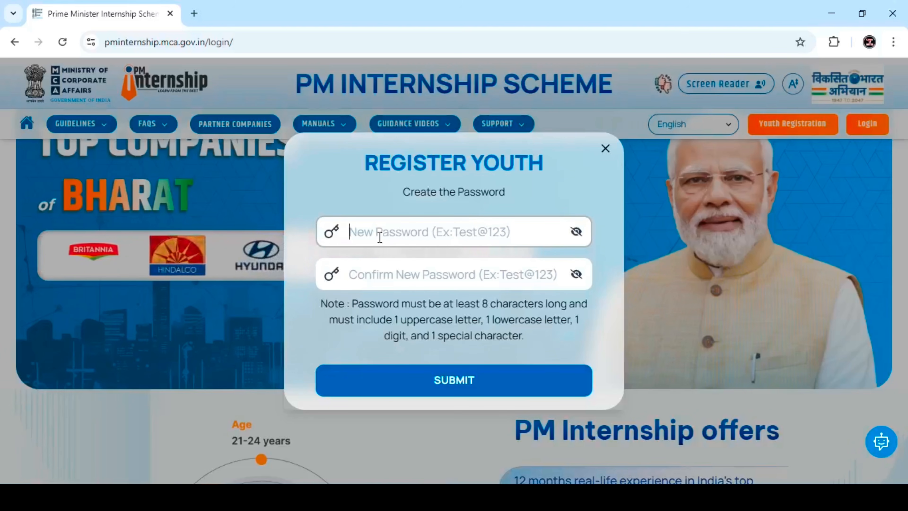
{"action": "type", "text": "T"}
{"action": "type", "text": "•"}
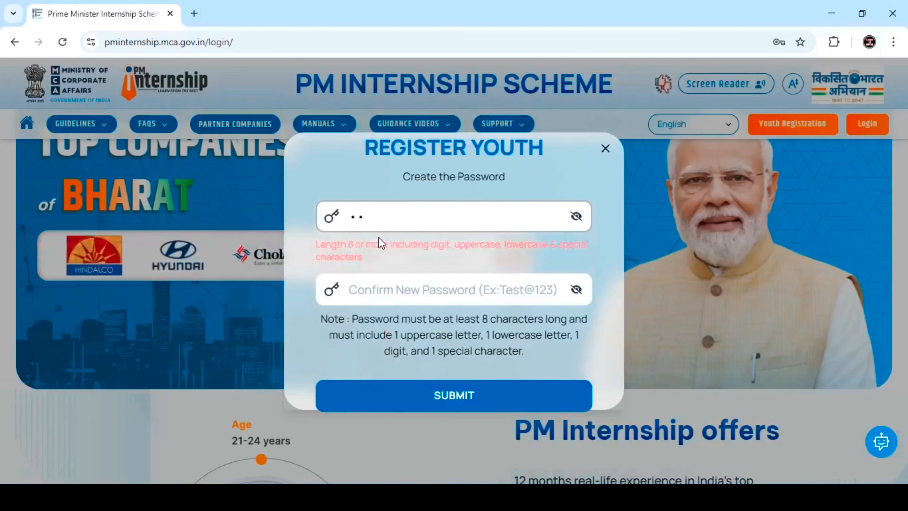
{"action": "type", "text": "•••••"}
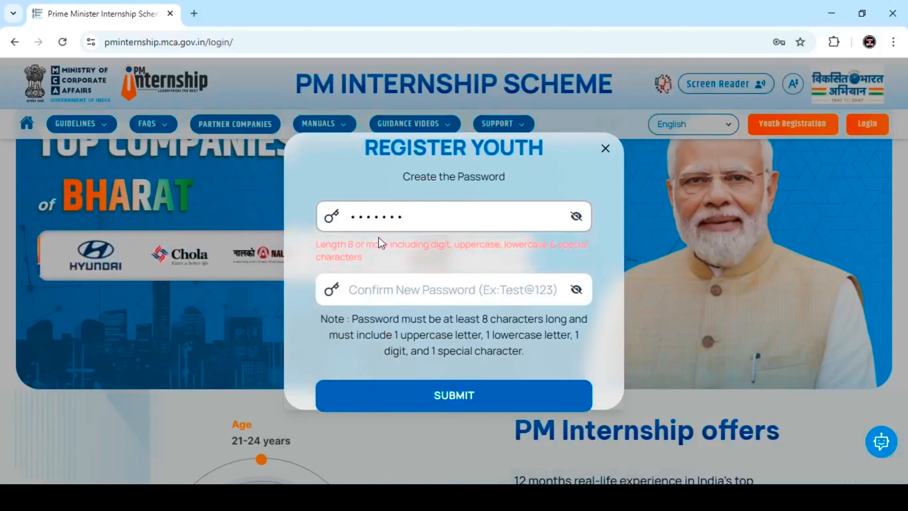
{"action": "type", "text": "•••••"}
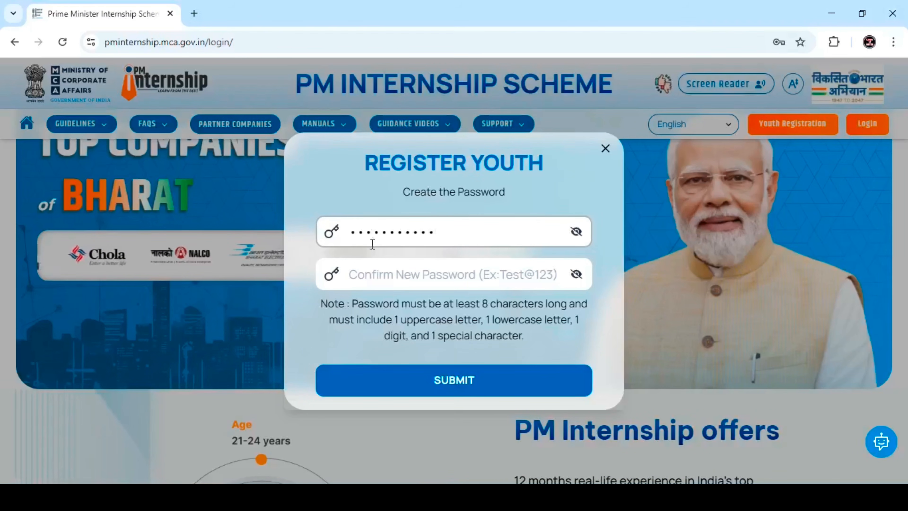
{"action": "left_click", "coordinate": [375, 272]}
{"action": "type", "text": "T"}
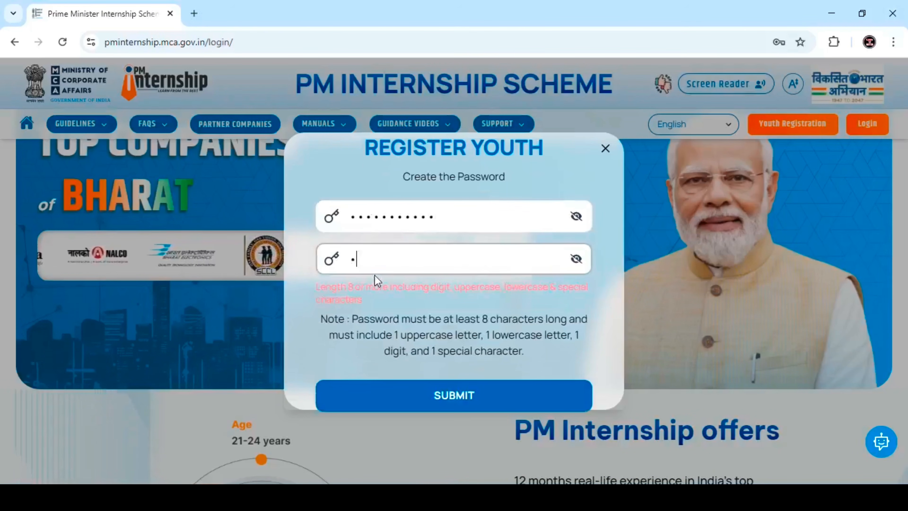
{"action": "type", "text": "••••••"}
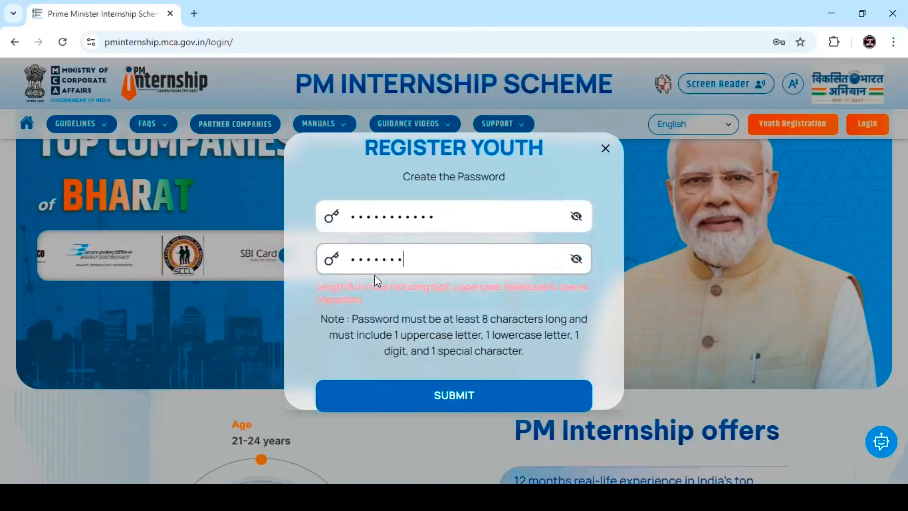
{"action": "type", "text": "•••••"}
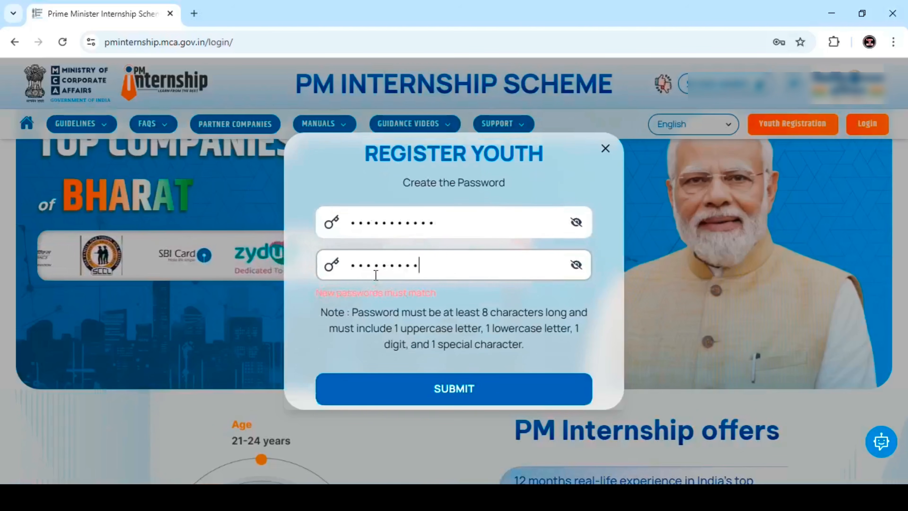
{"action": "left_click", "coordinate": [448, 393]}
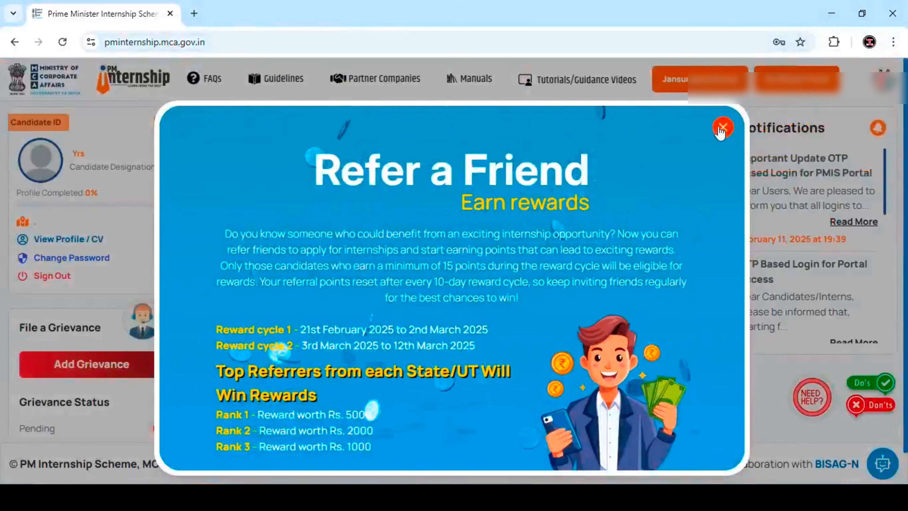
{"action": "left_click", "coordinate": [721, 128]}
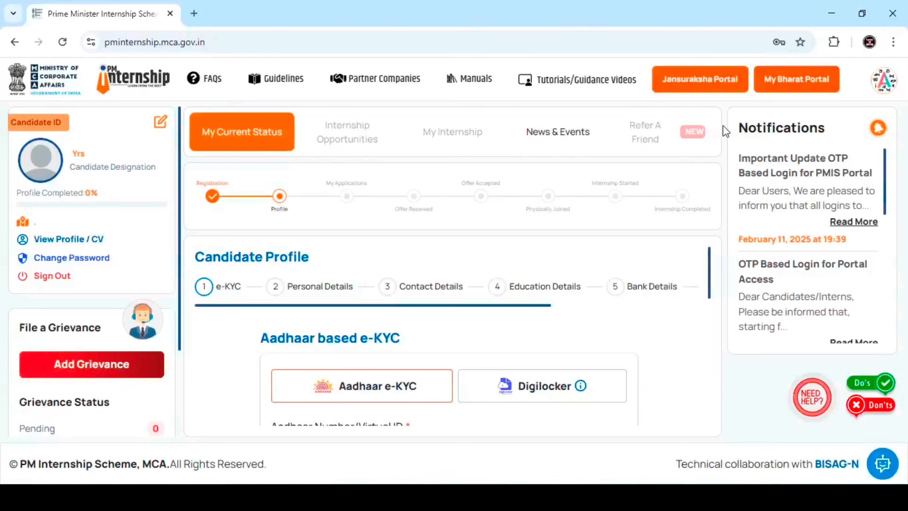
Enter the Aadhaar number for Aadhaar e-KYC and consent to the use of the Aadhaar details.
{"action": "scroll", "coordinate": [387, 284], "scroll_direction": "down", "scroll_amount": 3}
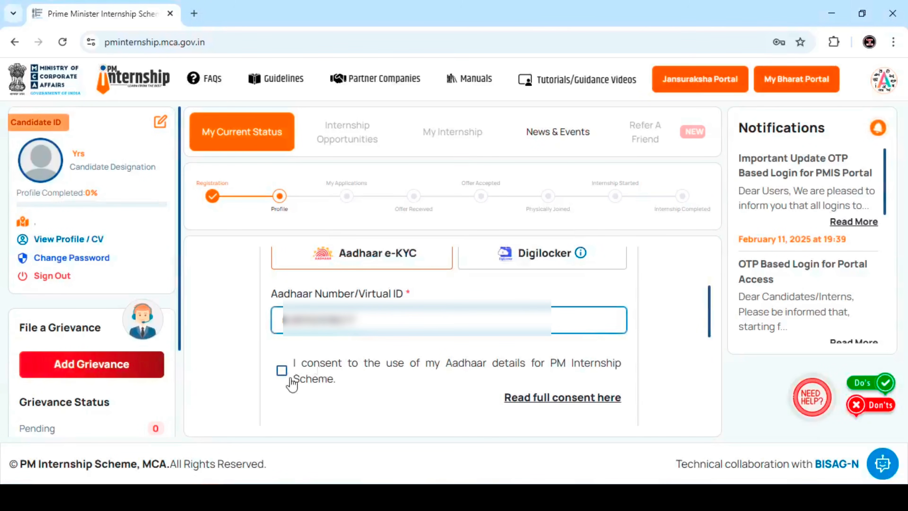
{"action": "left_click", "coordinate": [283, 373]}
{"action": "left_click", "coordinate": [282, 371]}
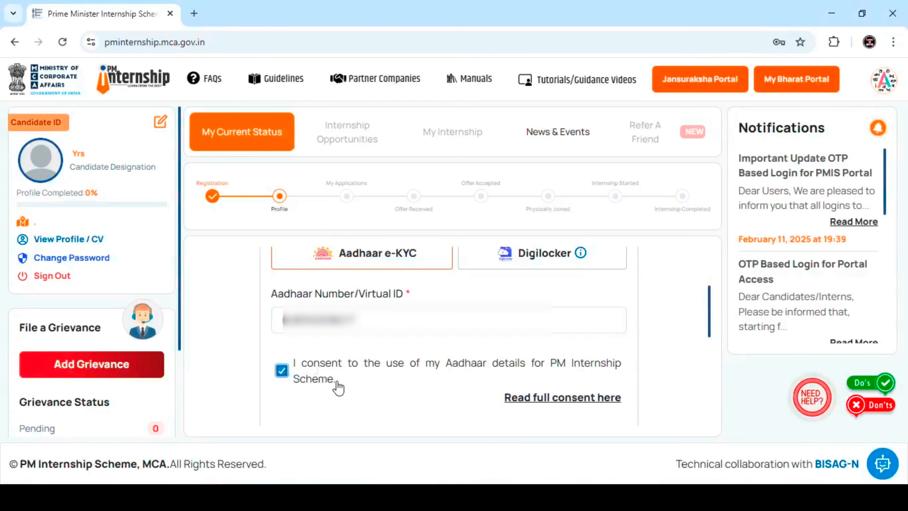
Fill in the displayed captcha for the e-KYC and request the OTP.
{"action": "scroll", "coordinate": [338, 387], "scroll_direction": "down", "scroll_amount": 3}
{"action": "left_click", "coordinate": [322, 335]}
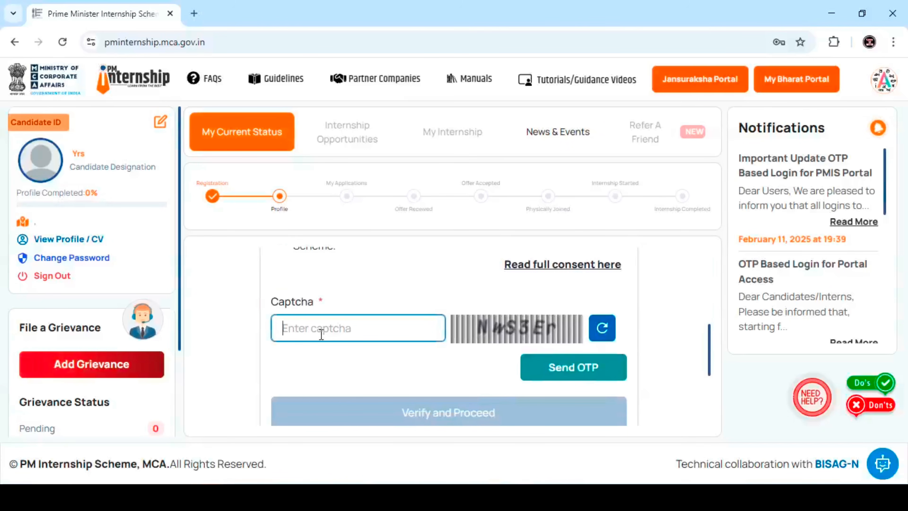
{"action": "type", "text": "NwS3E"}
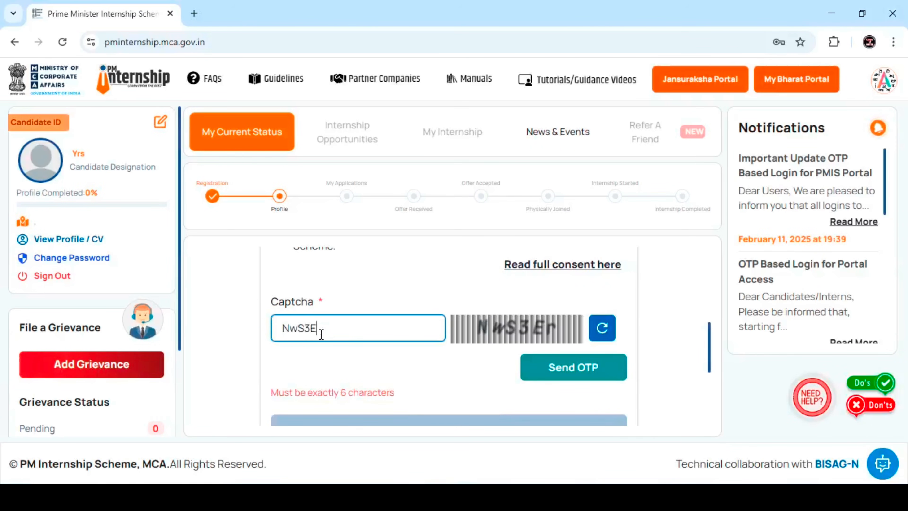
{"action": "type", "text": "r"}
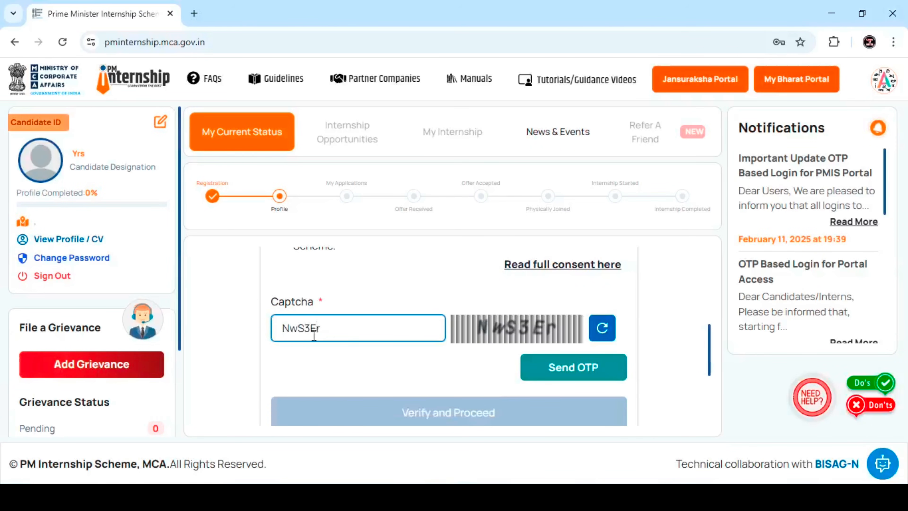
{"action": "left_click", "coordinate": [565, 379]}
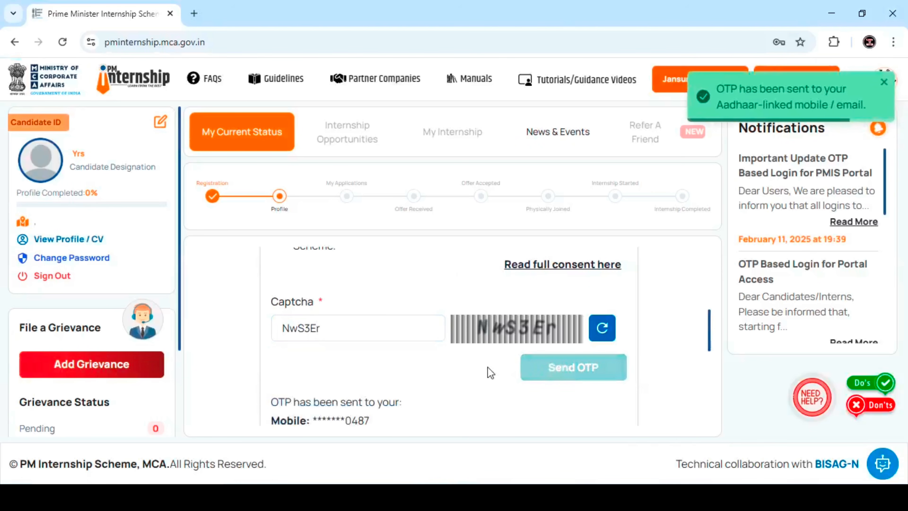
Enter and verify the six-digit Aadhaar OTP, and proceed to the personal details.
{"action": "scroll", "coordinate": [488, 373], "scroll_direction": "down", "scroll_amount": 5}
{"action": "left_click", "coordinate": [310, 294]}
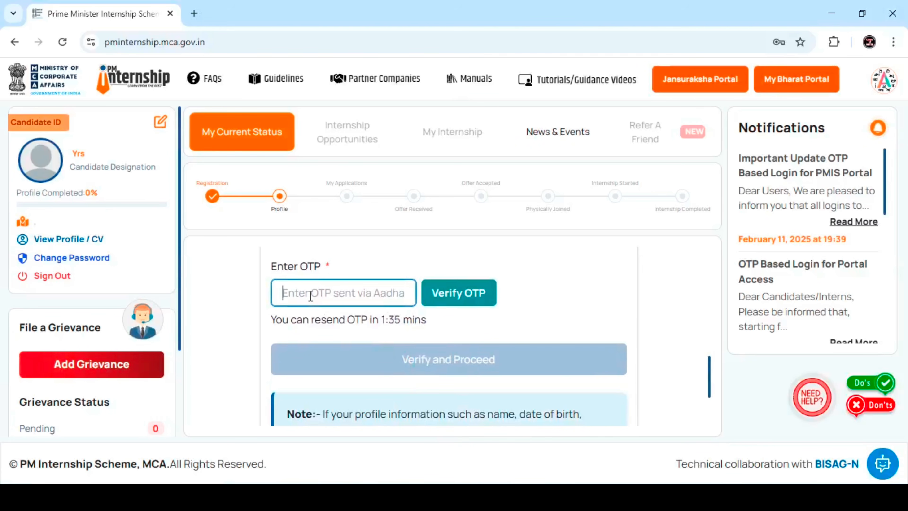
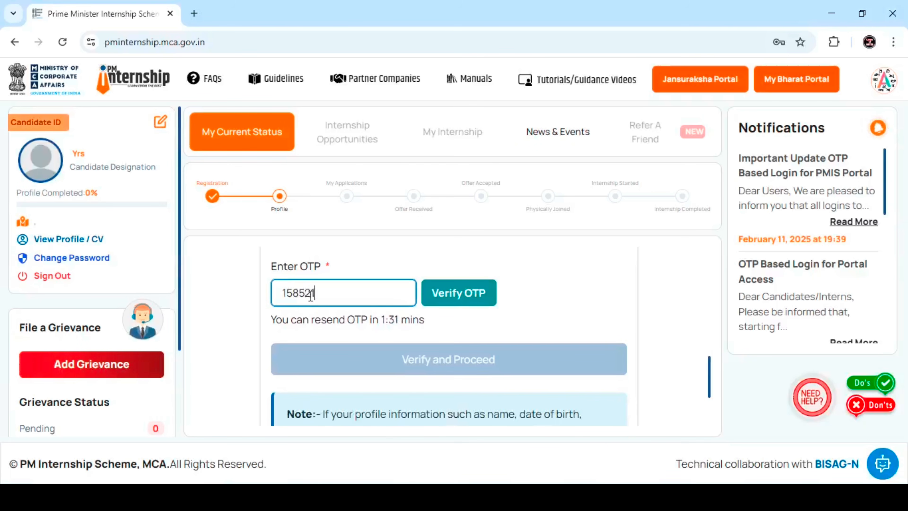
{"action": "left_click", "coordinate": [469, 299]}
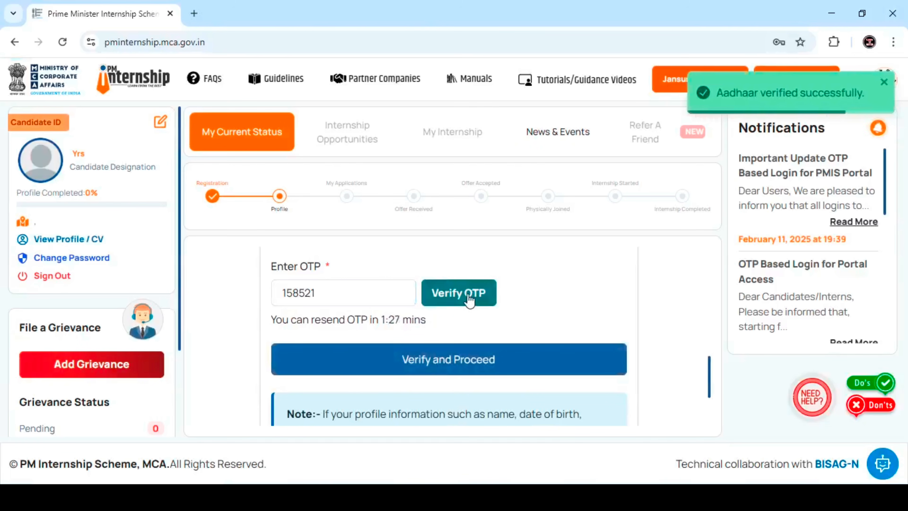
{"action": "left_click", "coordinate": [412, 363]}
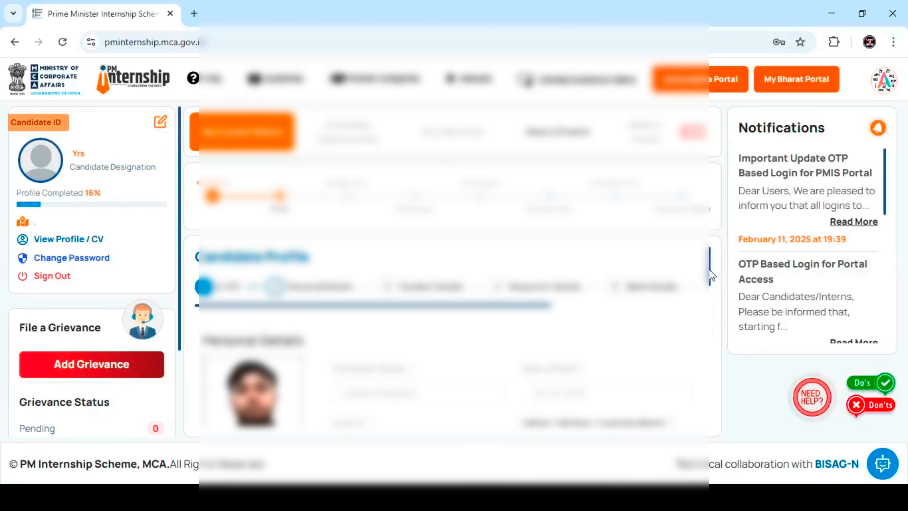
Review the prefilled personal details, including the parent or guardian name and the category options.
{"action": "left_click_drag", "start_coordinate": [711, 276], "coordinate": [712, 304]}
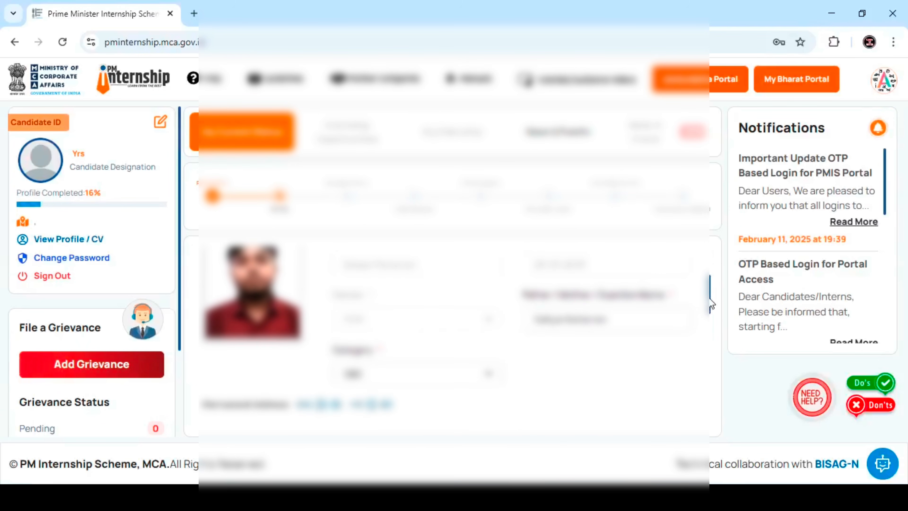
{"action": "left_click_drag", "start_coordinate": [528, 302], "coordinate": [672, 304]}
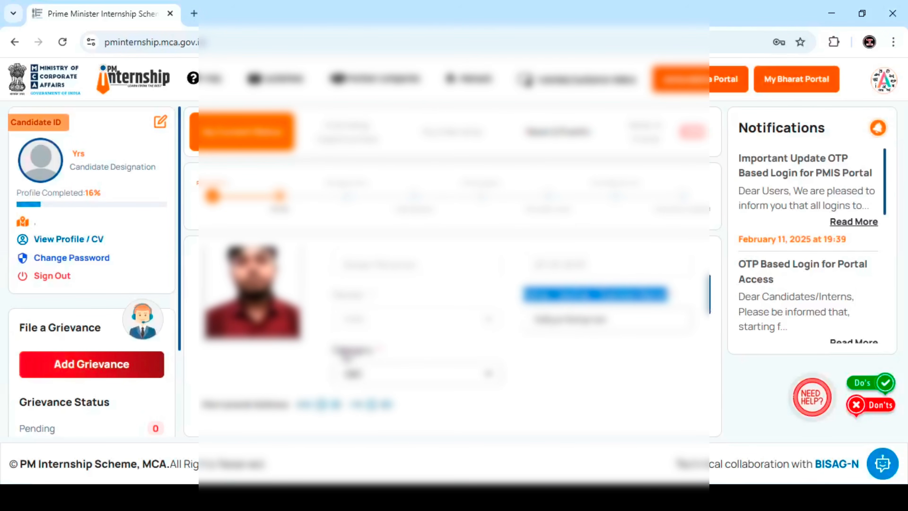
{"action": "left_click_drag", "start_coordinate": [335, 353], "coordinate": [384, 354]}
{"action": "left_click", "coordinate": [393, 358]}
{"action": "left_click", "coordinate": [382, 376]}
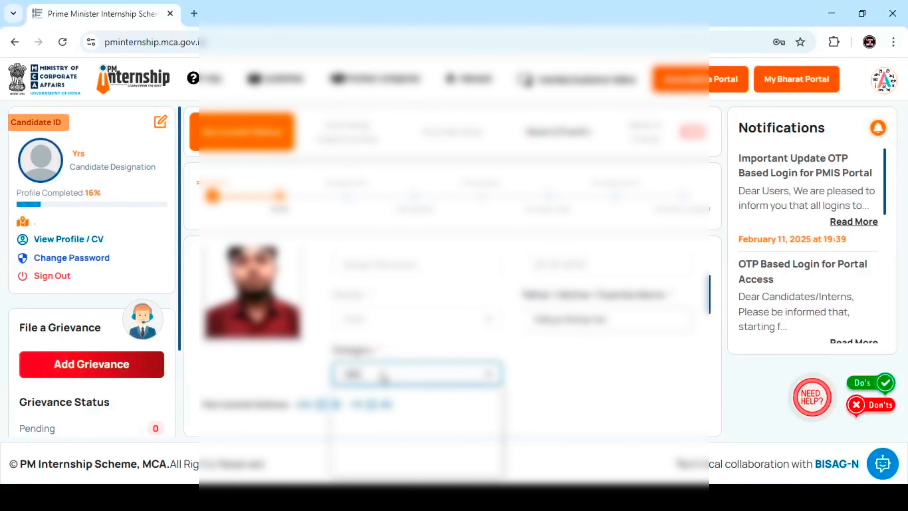
{"action": "left_click", "coordinate": [384, 376]}
{"action": "scroll", "coordinate": [497, 357], "scroll_direction": "down", "scroll_amount": 3}
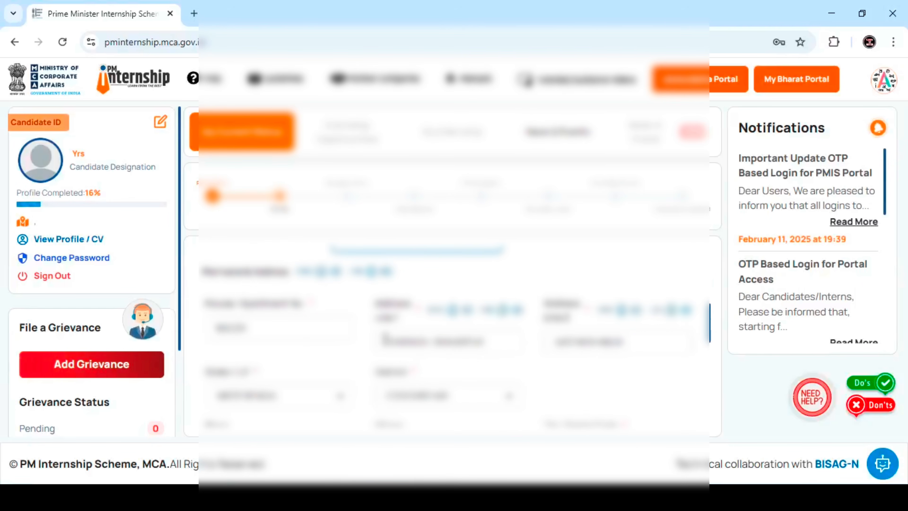
Check the permanent address's house number and both address lines, and look through the state and district options.
{"action": "left_click_drag", "start_coordinate": [202, 272], "coordinate": [300, 284]}
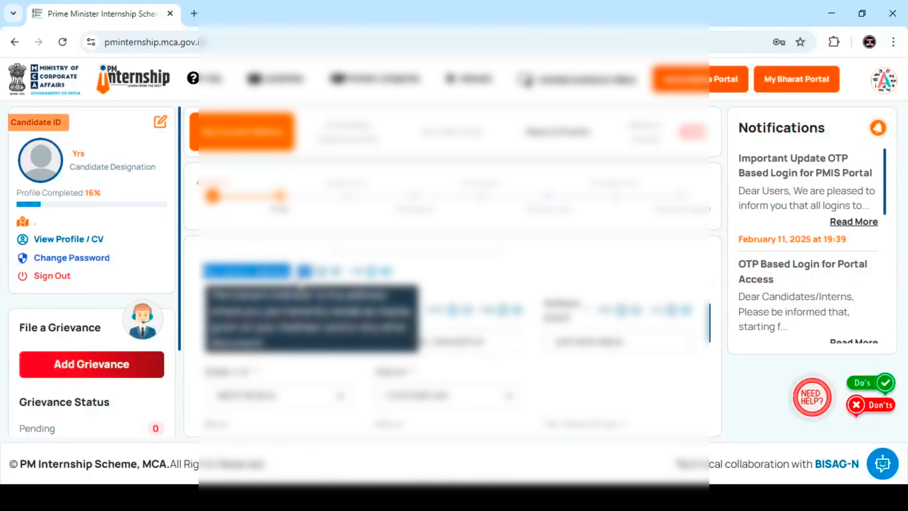
{"action": "left_click", "coordinate": [410, 298]}
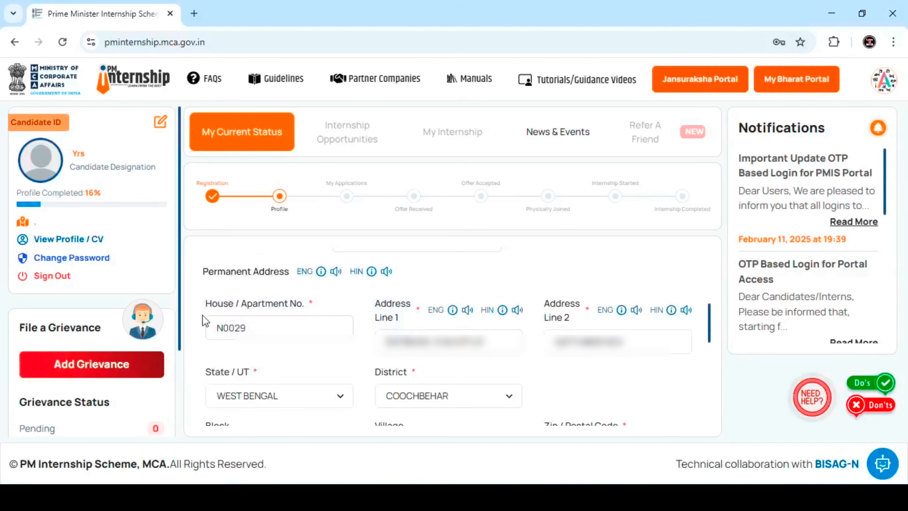
{"action": "left_click_drag", "start_coordinate": [204, 306], "coordinate": [298, 309]}
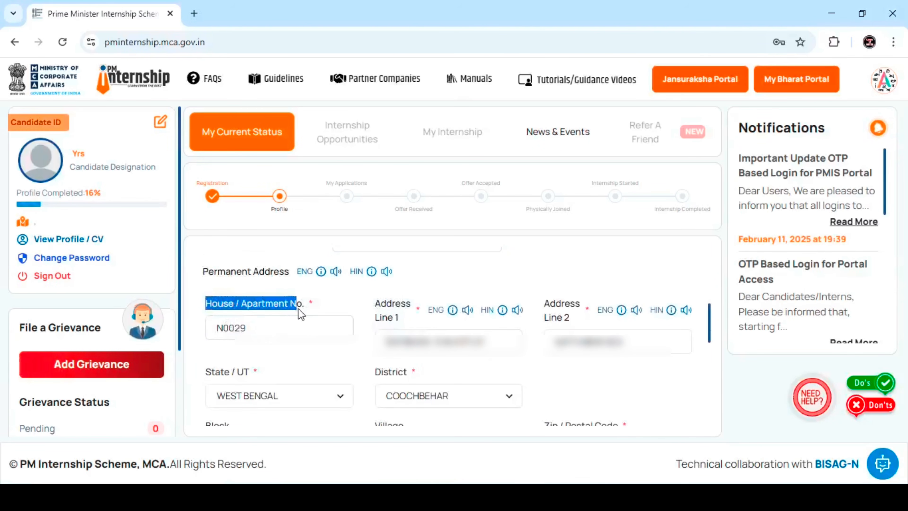
{"action": "left_click", "coordinate": [441, 296]}
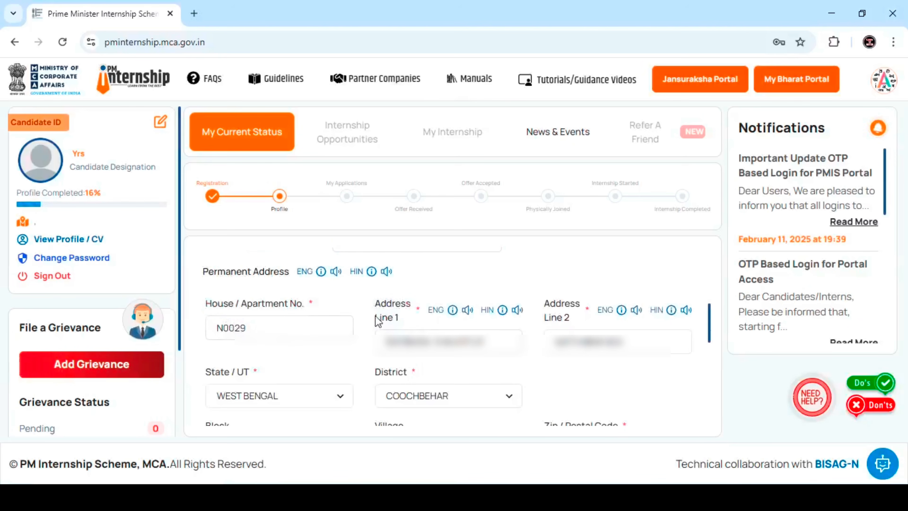
{"action": "left_click", "coordinate": [499, 279]}
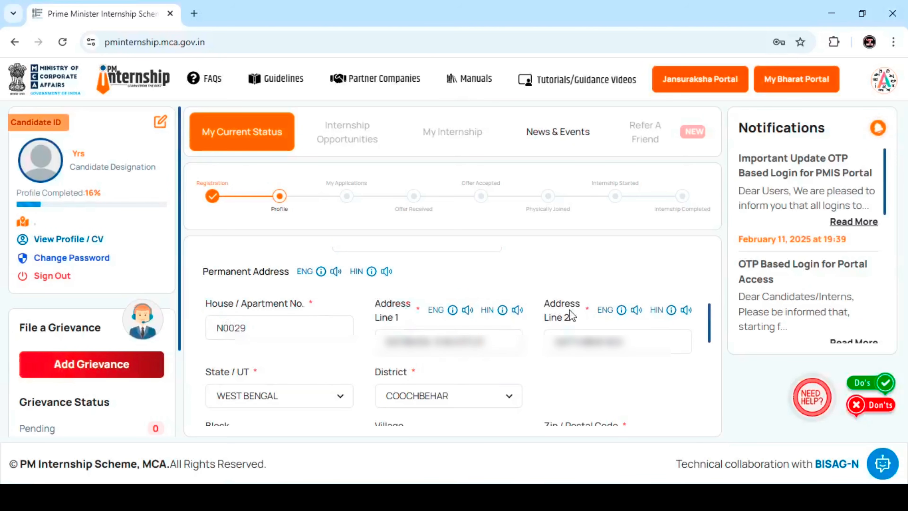
{"action": "left_click", "coordinate": [600, 295]}
{"action": "left_click", "coordinate": [232, 401]}
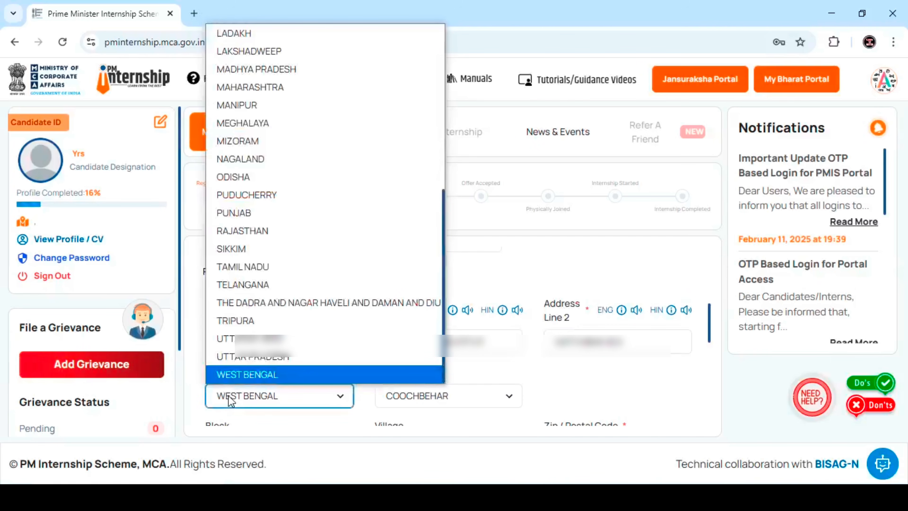
{"action": "left_click", "coordinate": [231, 401]}
{"action": "left_click", "coordinate": [444, 396]}
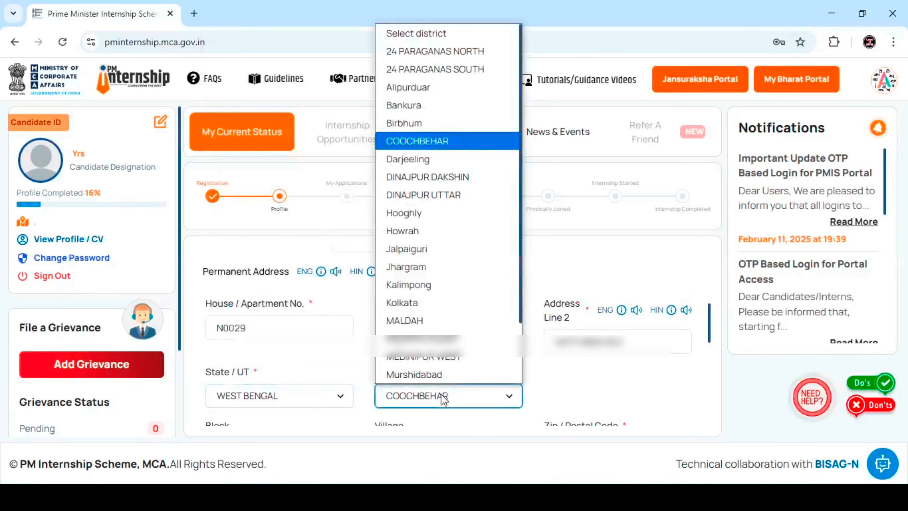
{"action": "left_click", "coordinate": [443, 397]}
Check the block, village and postal code of the permanent address.
{"action": "scroll", "coordinate": [443, 397], "scroll_direction": "down", "scroll_amount": 3}
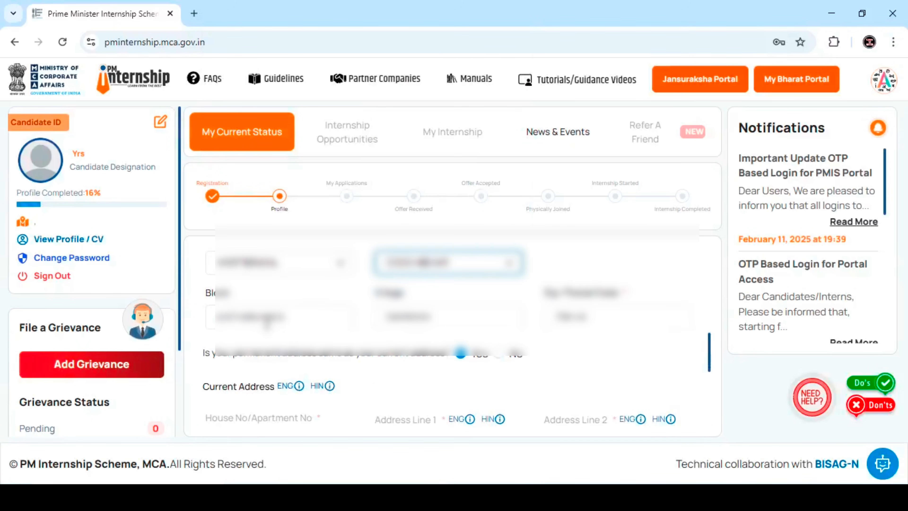
{"action": "left_click_drag", "start_coordinate": [203, 294], "coordinate": [233, 295]}
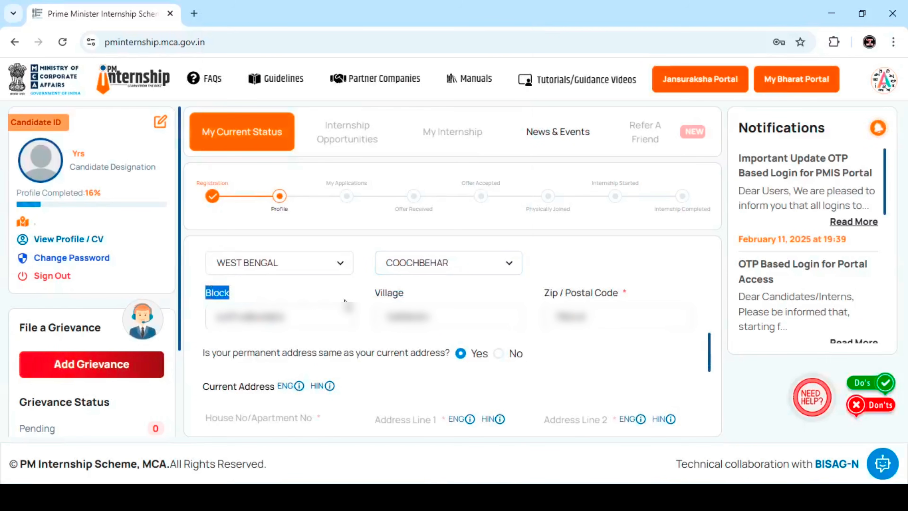
{"action": "left_click", "coordinate": [374, 291]}
{"action": "left_click_drag", "start_coordinate": [374, 291], "coordinate": [407, 297]}
{"action": "left_click", "coordinate": [408, 297]}
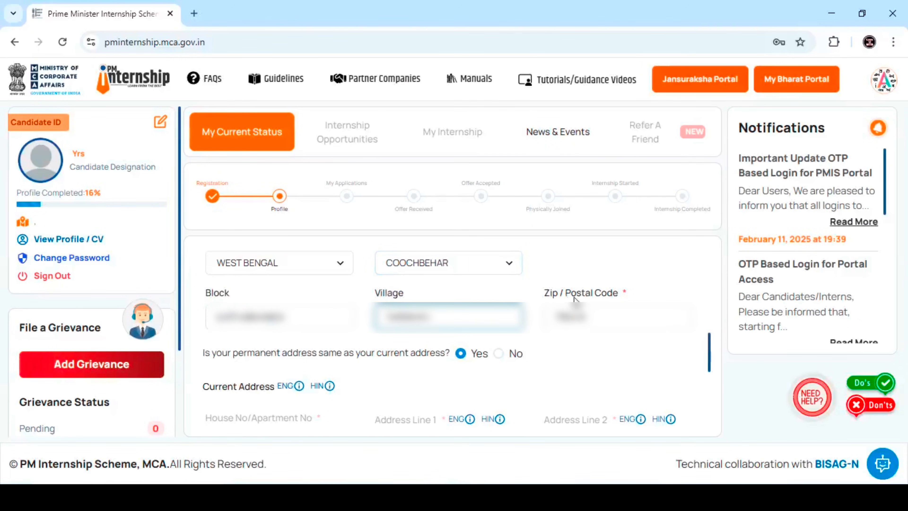
{"action": "left_click_drag", "start_coordinate": [543, 291], "coordinate": [623, 297]}
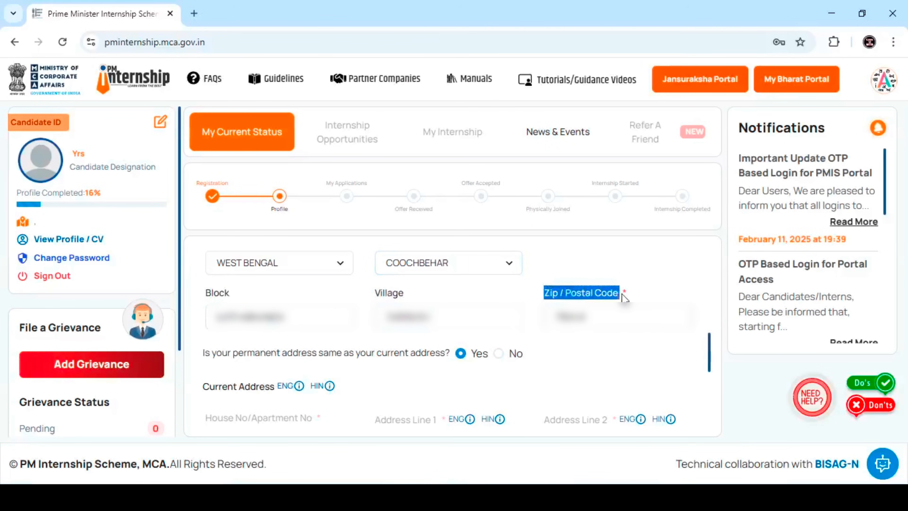
{"action": "left_click", "coordinate": [640, 295]}
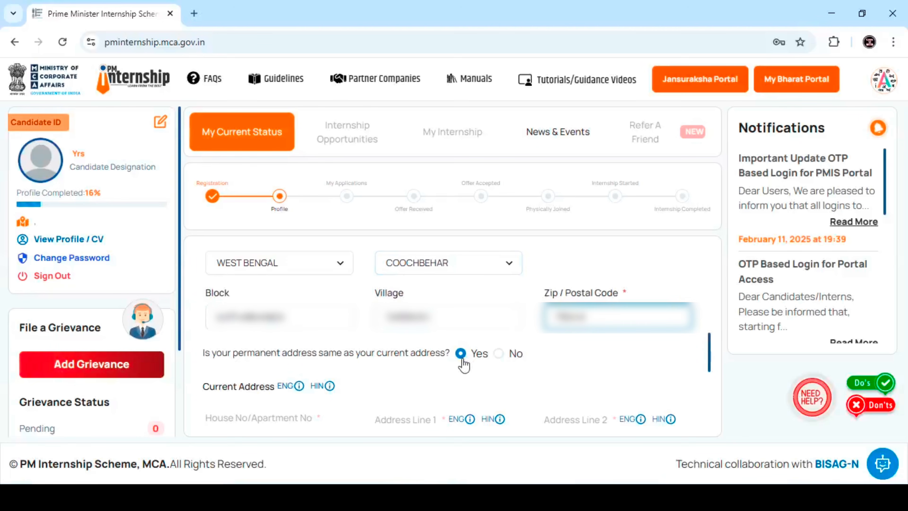
Try No for the permanent address matching the current one, view the current address fields, and restore Yes.
{"action": "left_click", "coordinate": [499, 353]}
{"action": "scroll", "coordinate": [479, 385], "scroll_direction": "down", "scroll_amount": 2}
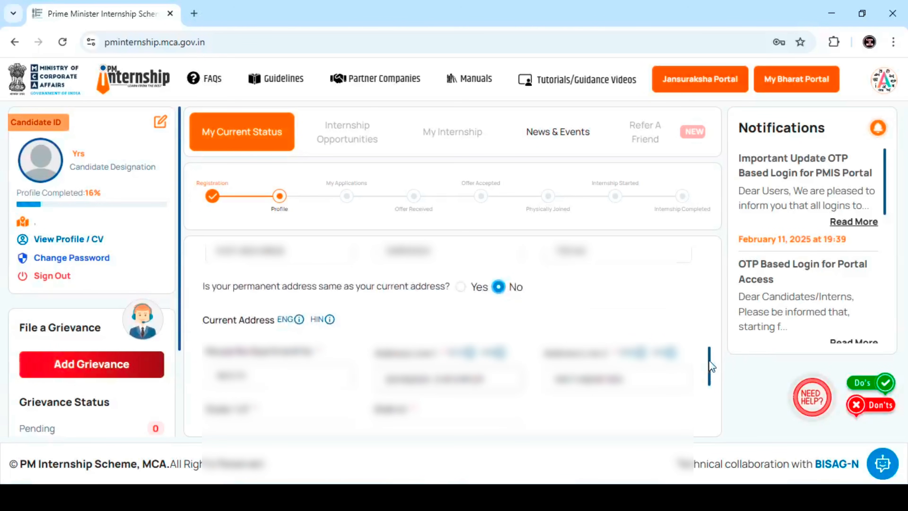
{"action": "scroll", "coordinate": [710, 367], "scroll_direction": "down", "scroll_amount": 1}
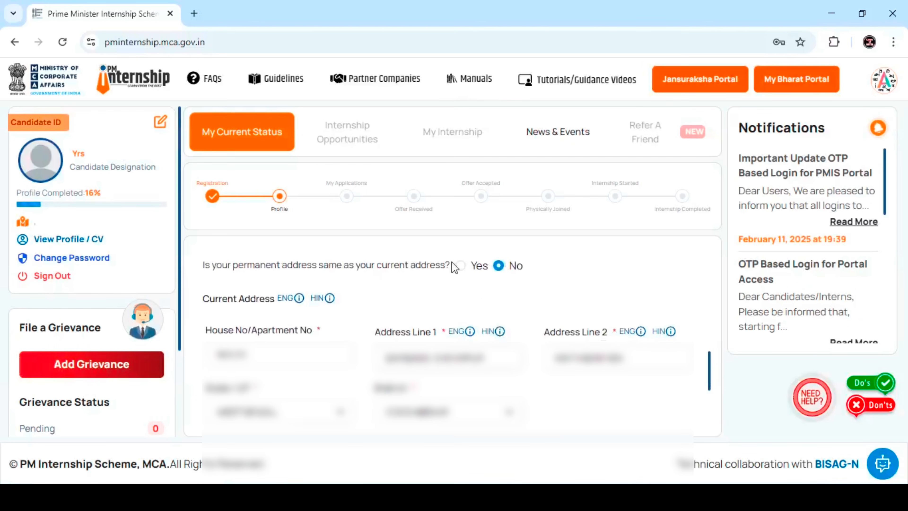
{"action": "left_click", "coordinate": [460, 266]}
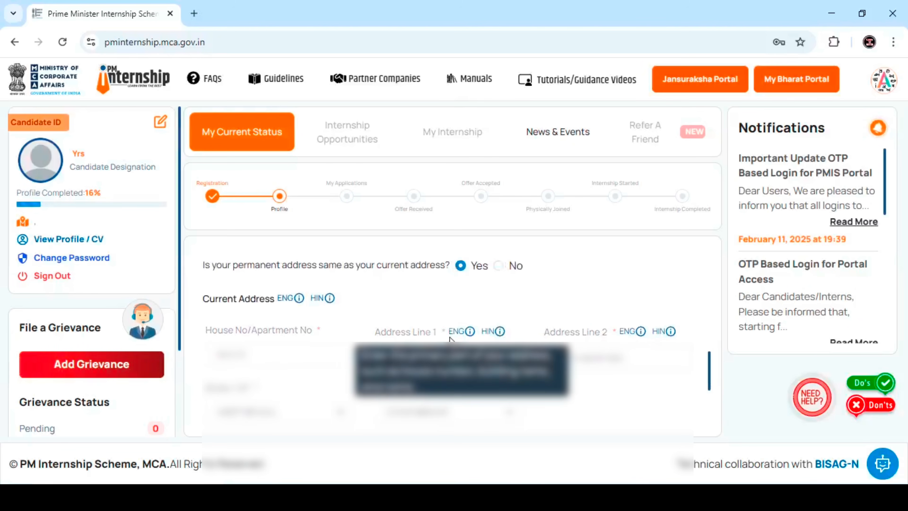
View the disability options offered for Differently-abled, set the answer to No, and save the personal details.
{"action": "scroll", "coordinate": [598, 279], "scroll_direction": "down", "scroll_amount": 2}
{"action": "scroll", "coordinate": [598, 265], "scroll_direction": "down", "scroll_amount": 3}
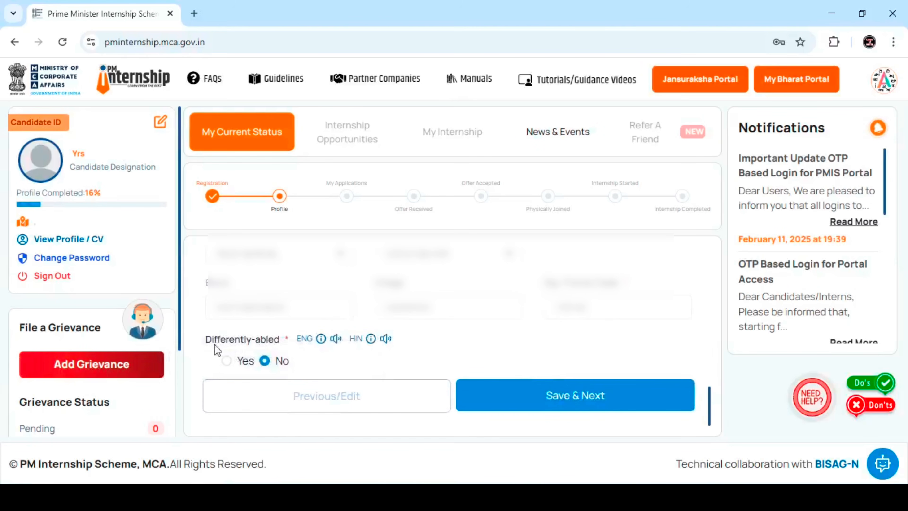
{"action": "left_click_drag", "start_coordinate": [203, 338], "coordinate": [269, 337]}
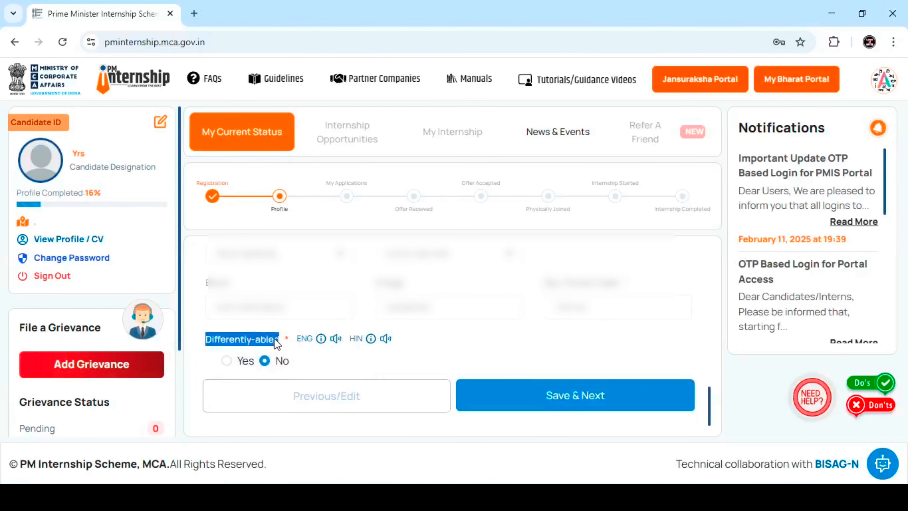
{"action": "left_click", "coordinate": [228, 361]}
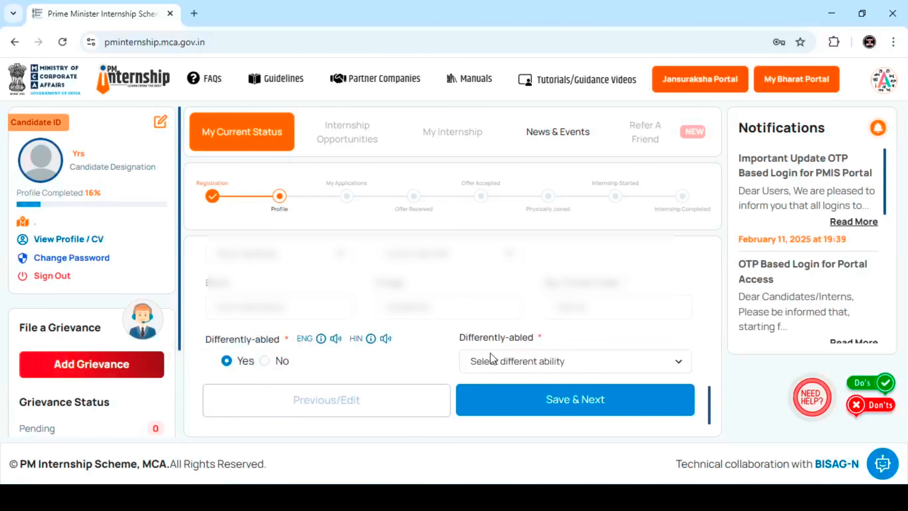
{"action": "left_click", "coordinate": [492, 358]}
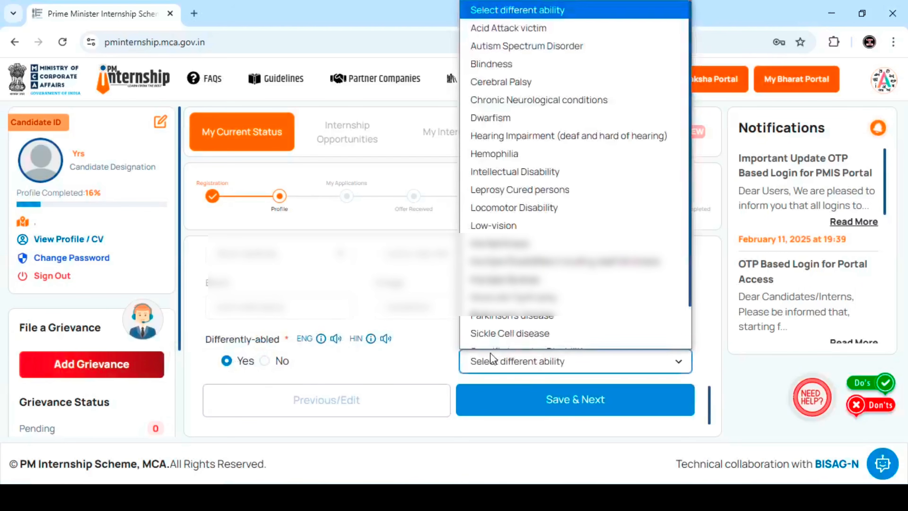
{"action": "left_click", "coordinate": [264, 361]}
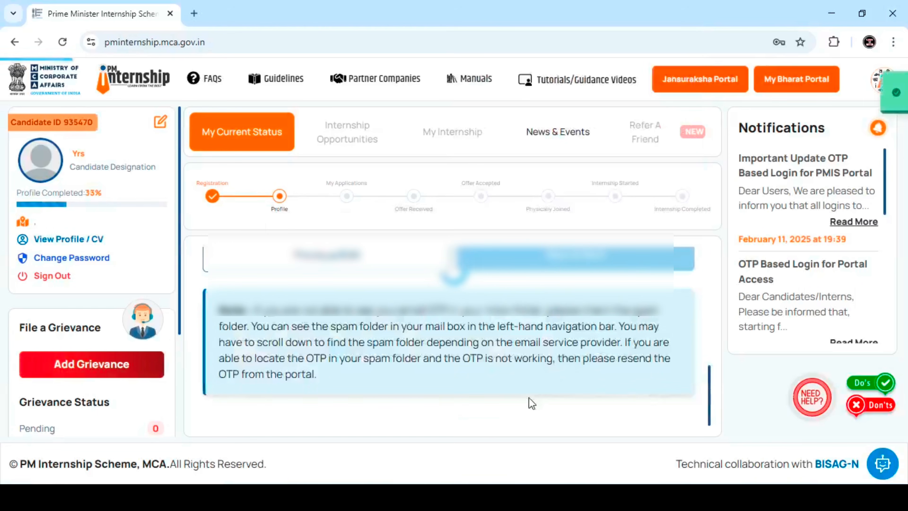
Enter the candidate's alternate mobile number in the contact details.
{"action": "scroll", "coordinate": [532, 403], "scroll_direction": "up", "scroll_amount": 10}
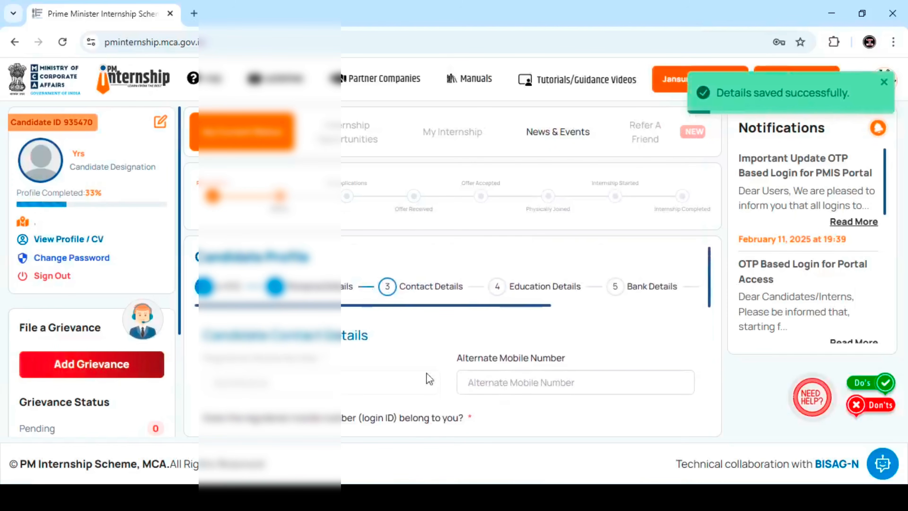
{"action": "left_click", "coordinate": [501, 385]}
{"action": "type", "text": "89"}
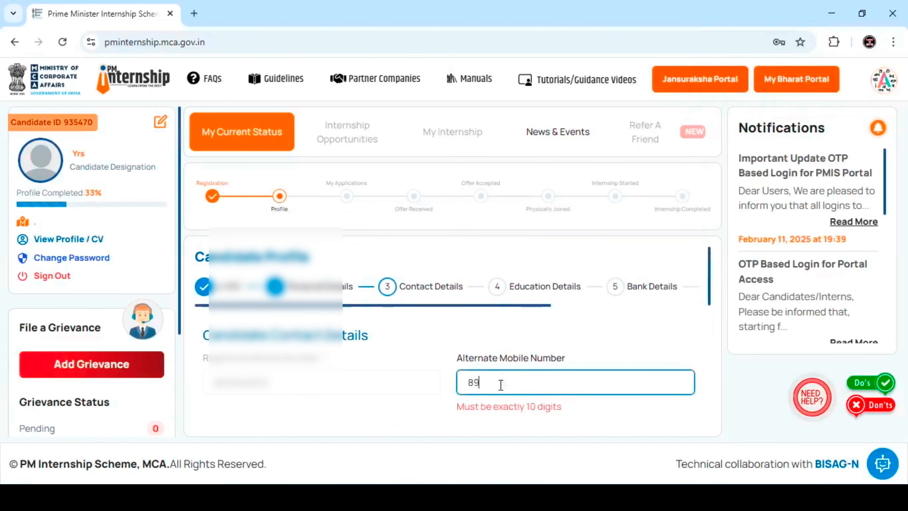
{"action": "type", "text": "????"}
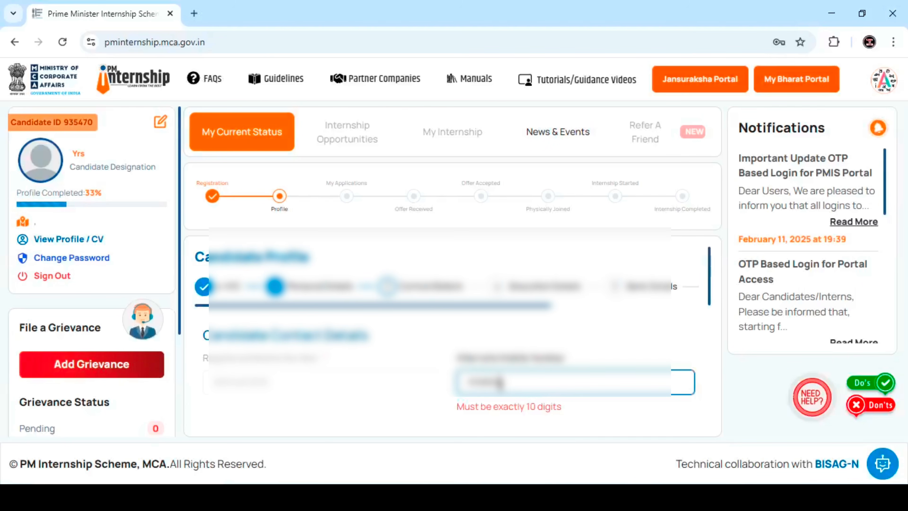
{"action": "type", "text": "????"}
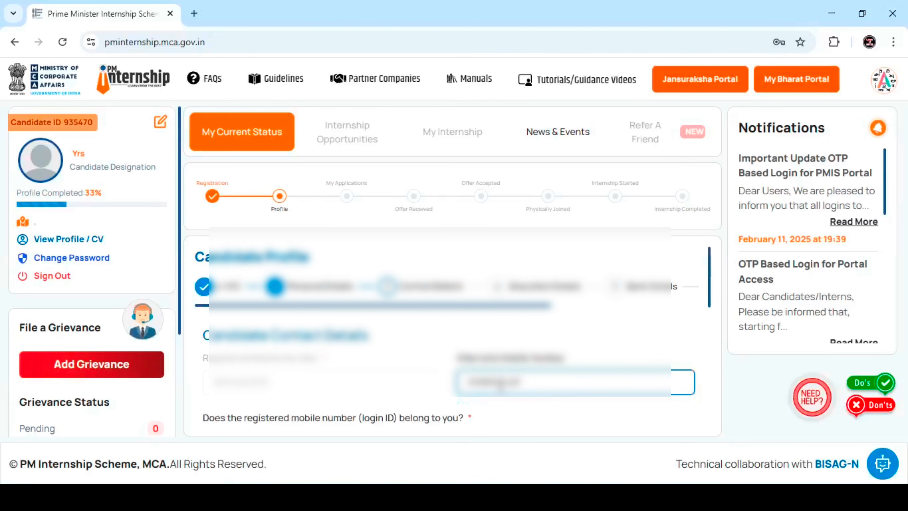
Answer Yes to the registered mobile number belonging to the candidate, checking the owner fields shown for No before restoring Yes.
{"action": "scroll", "coordinate": [447, 340], "scroll_direction": "down", "scroll_amount": 2}
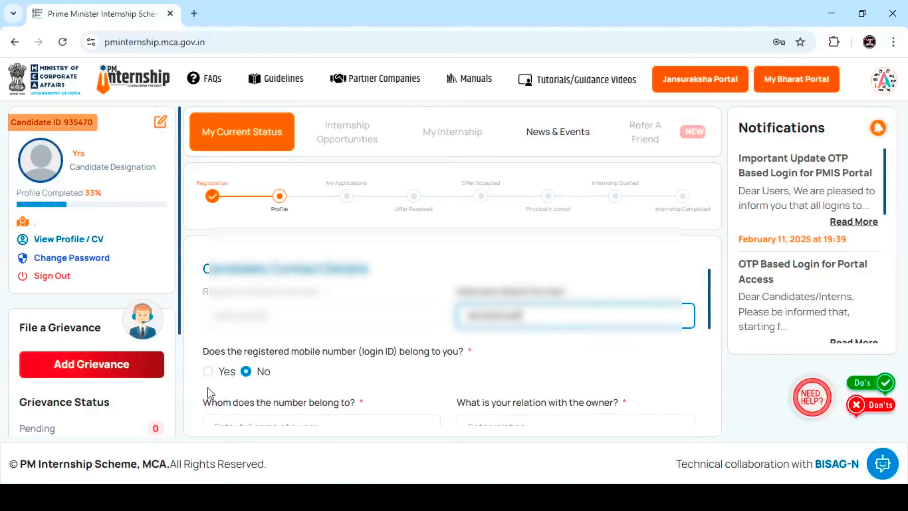
{"action": "left_click", "coordinate": [208, 371]}
{"action": "scroll", "coordinate": [357, 379], "scroll_direction": "down", "scroll_amount": 2}
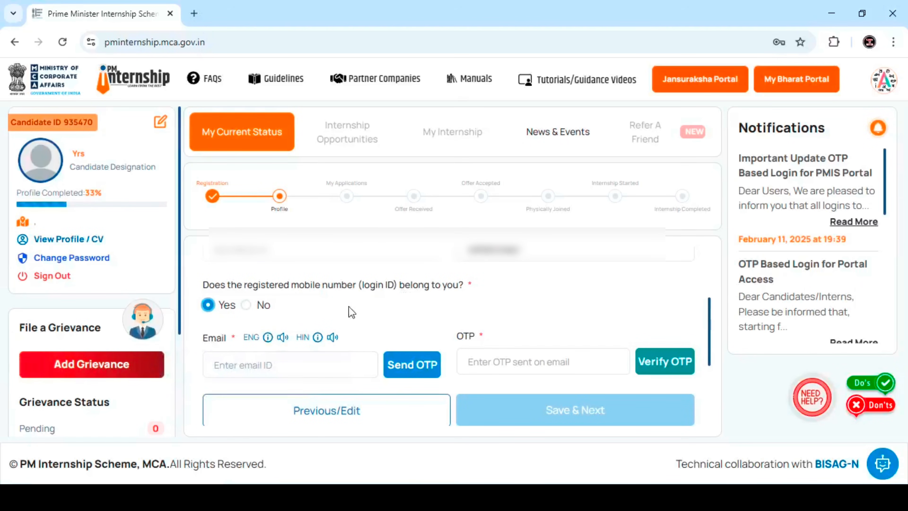
{"action": "left_click", "coordinate": [247, 305]}
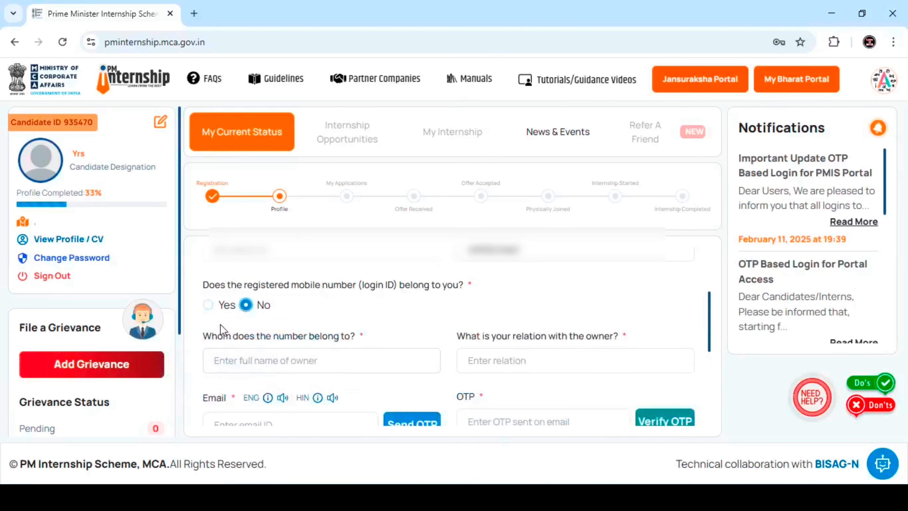
{"action": "left_click", "coordinate": [210, 310]}
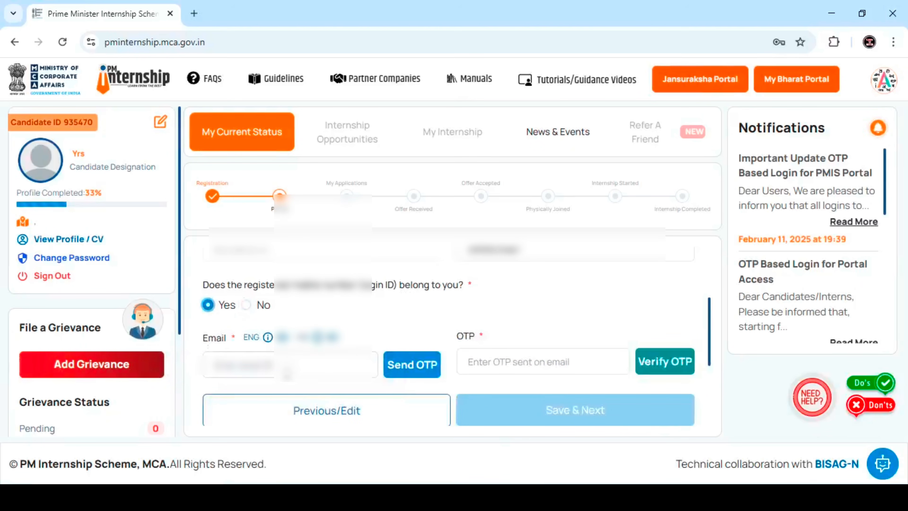
Fill in the candidate's e-mail address from the saved suggestions and send an OTP to it.
{"action": "left_click", "coordinate": [288, 368]}
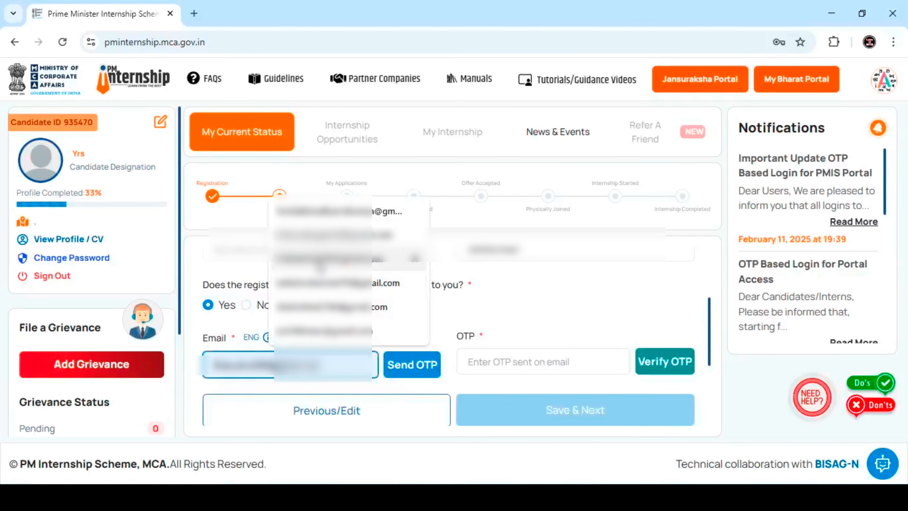
{"action": "left_click", "coordinate": [318, 335]}
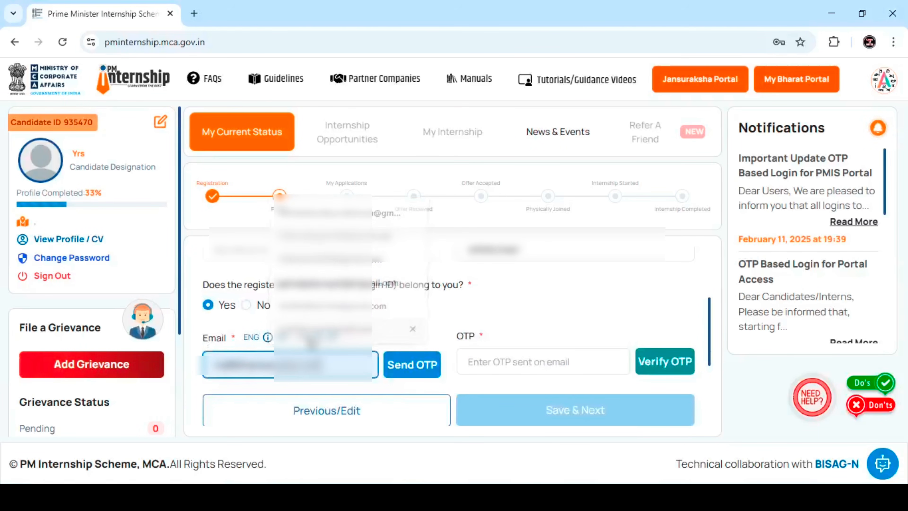
{"action": "left_click", "coordinate": [399, 372]}
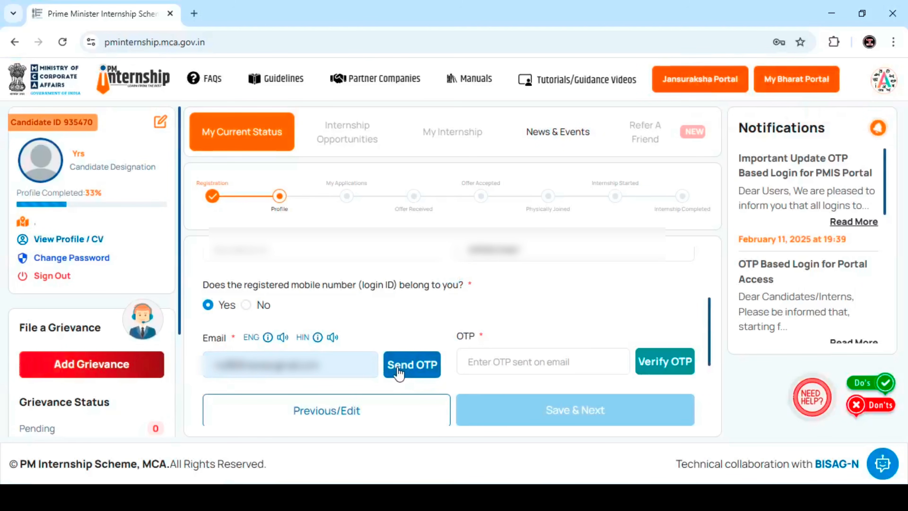
Verify the e-mail address with the received OTP and save the contact details.
{"action": "left_click", "coordinate": [495, 363]}
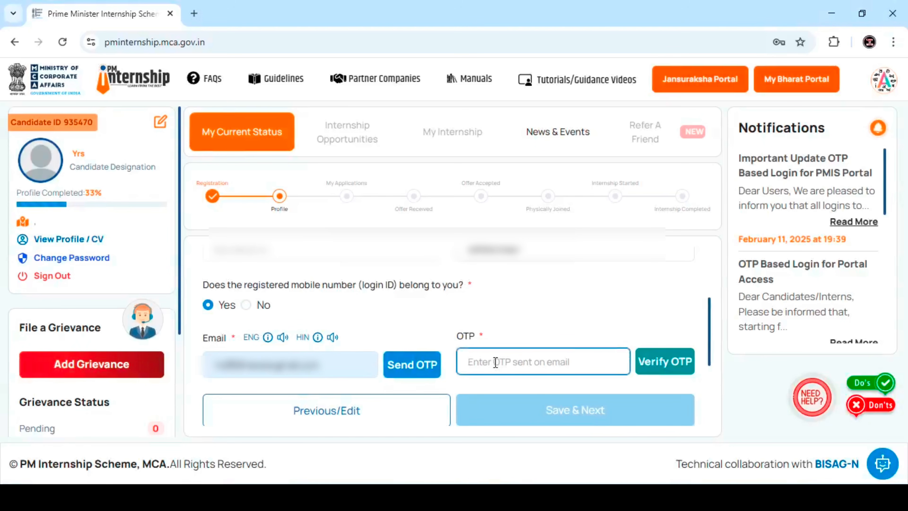
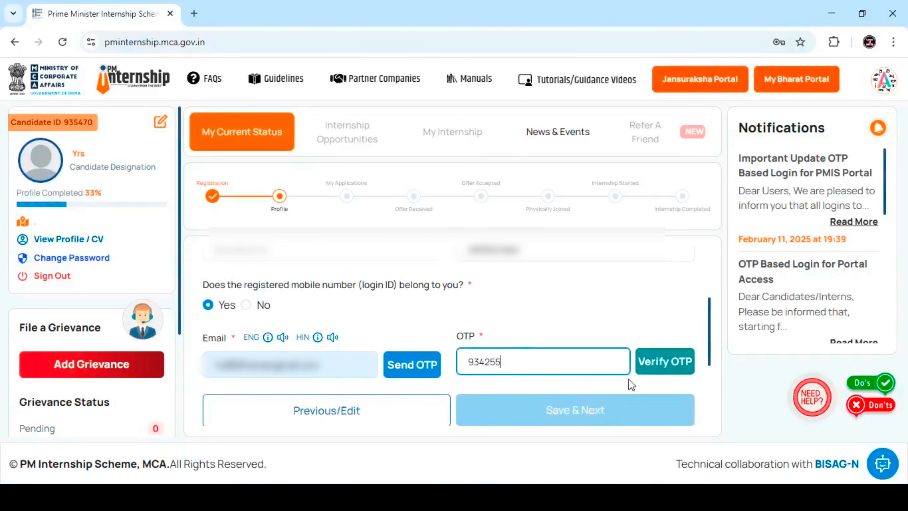
{"action": "left_click", "coordinate": [662, 370]}
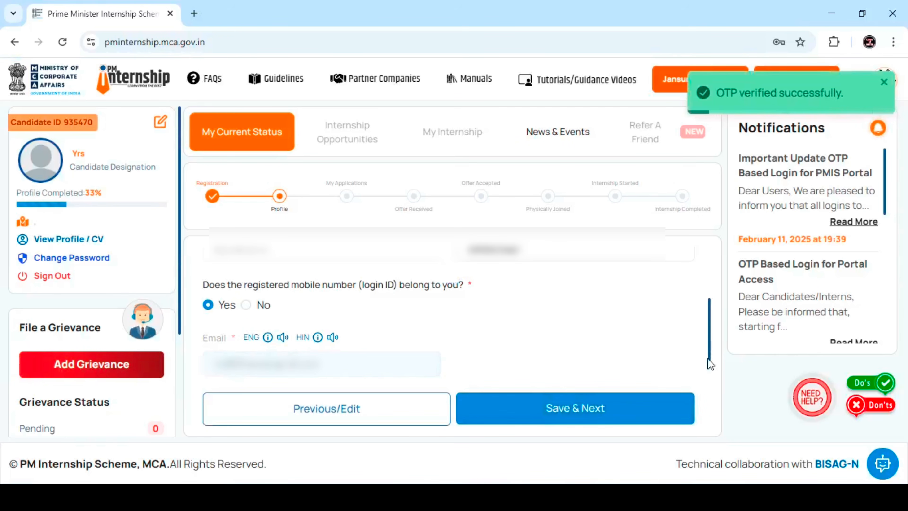
{"action": "left_click_drag", "start_coordinate": [709, 349], "coordinate": [708, 362]}
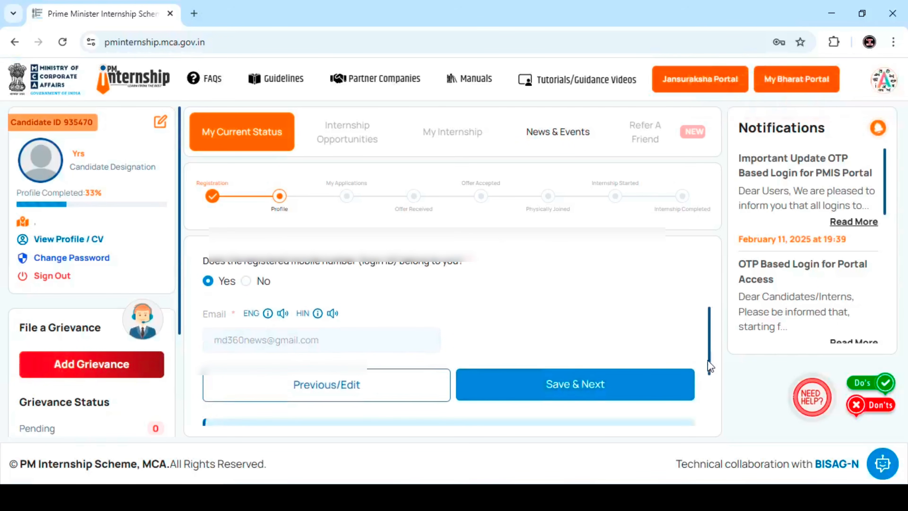
{"action": "left_click", "coordinate": [582, 388]}
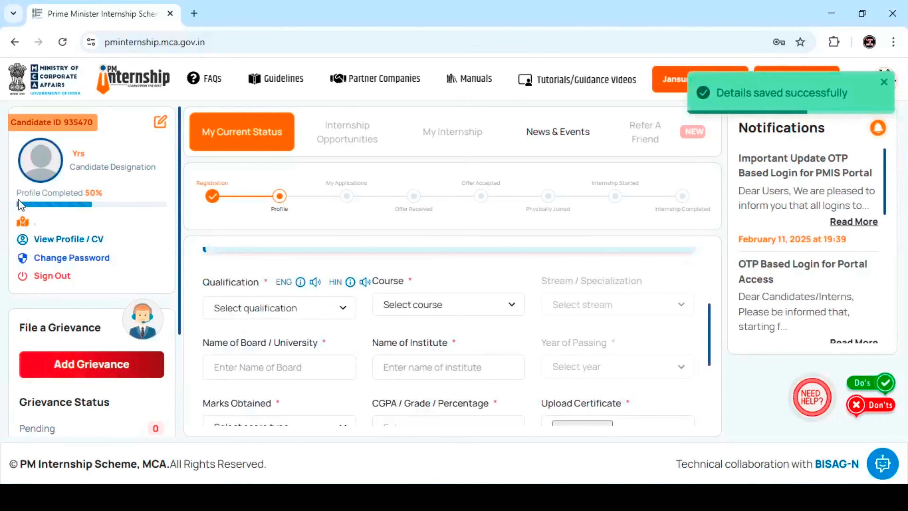
Check the profile completion percentage and read the note on the order for entering education qualifications.
{"action": "left_click_drag", "start_coordinate": [15, 195], "coordinate": [94, 206]}
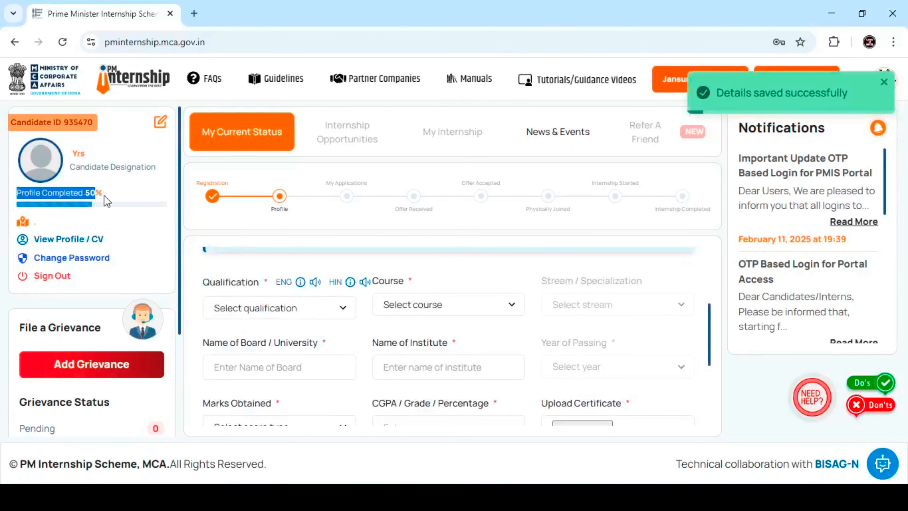
{"action": "left_click", "coordinate": [104, 196]}
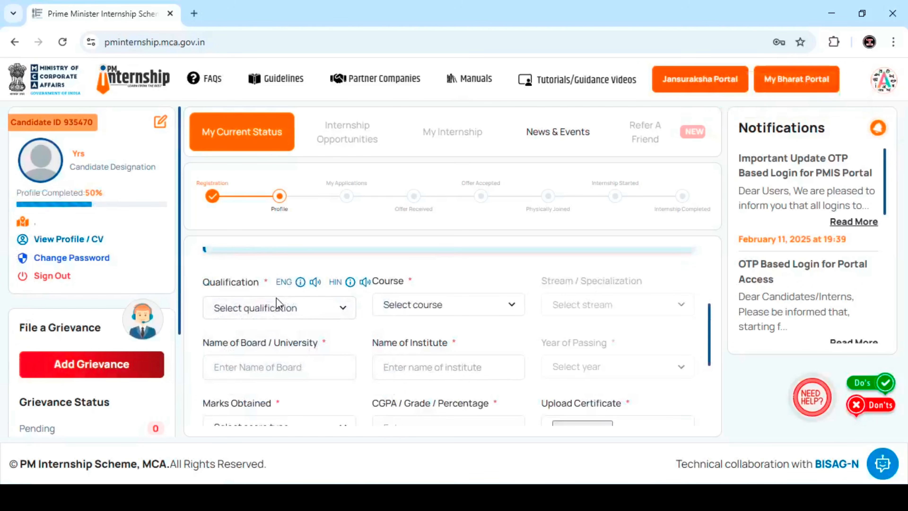
{"action": "scroll", "coordinate": [266, 307], "scroll_direction": "up", "scroll_amount": 5}
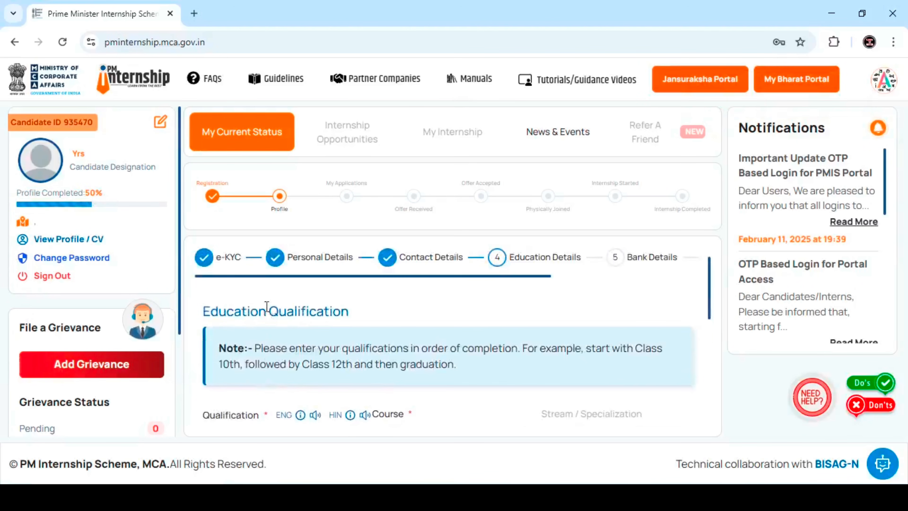
{"action": "scroll", "coordinate": [276, 307], "scroll_direction": "down", "scroll_amount": 4}
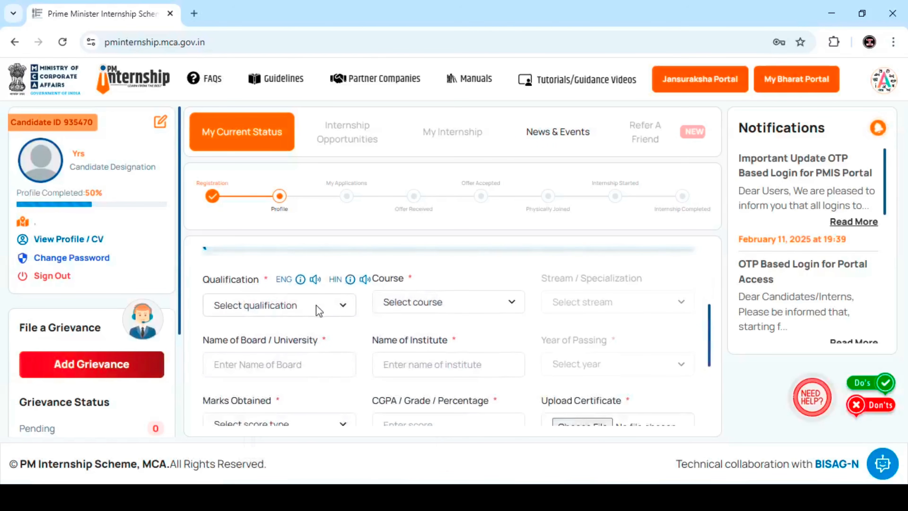
Fill in the education entry with qualification 12th, course PCM, board WBCHSE and institute MATHABHANGA VIVEK.
{"action": "left_click", "coordinate": [291, 310]}
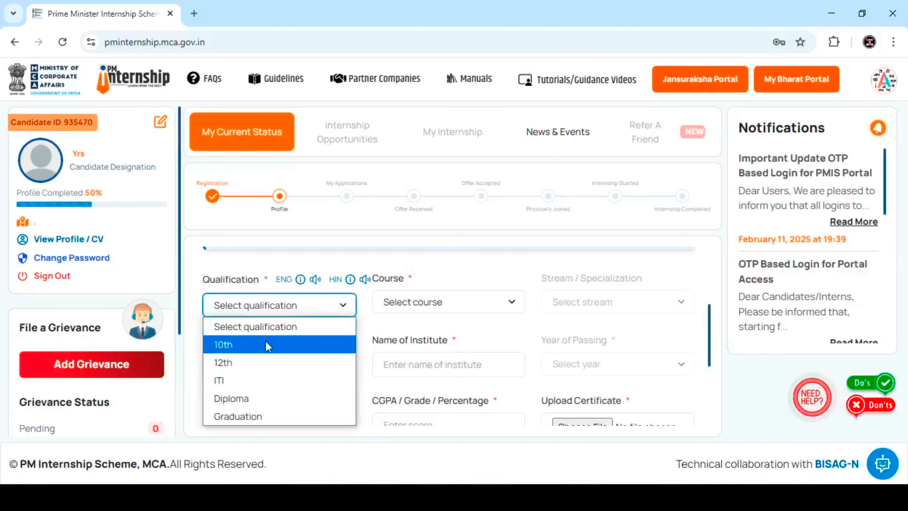
{"action": "left_click", "coordinate": [252, 345]}
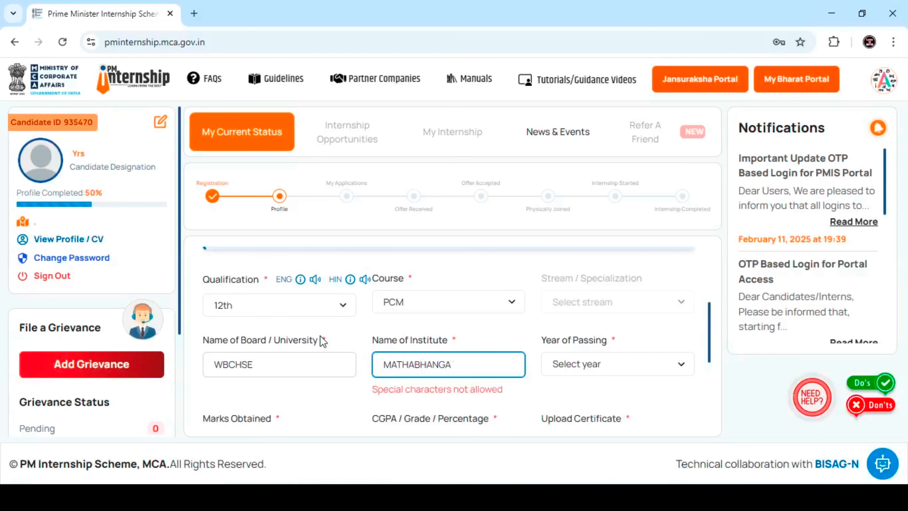
{"action": "type", "text": "V"}
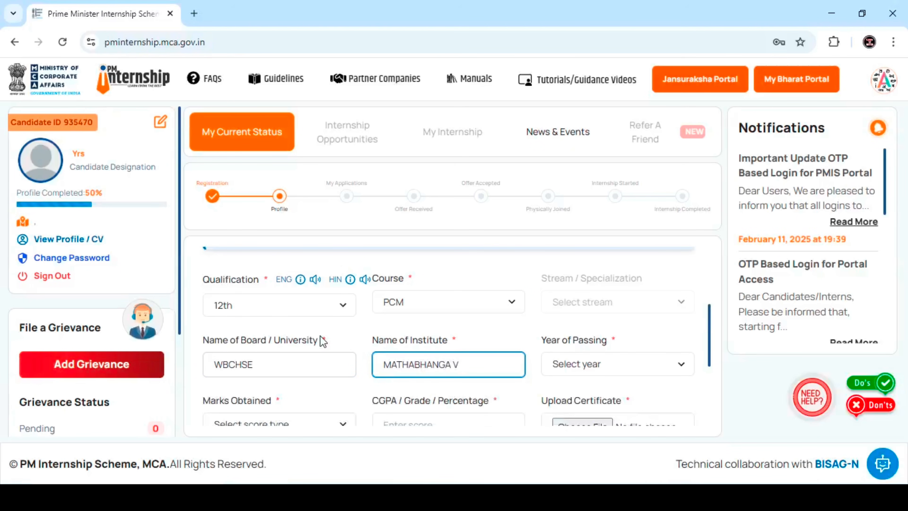
{"action": "type", "text": "IVEK"}
Set the year of passing to 2021 and the marks obtained type to Percentage.
{"action": "scroll", "coordinate": [318, 370], "scroll_direction": "down", "scroll_amount": 2}
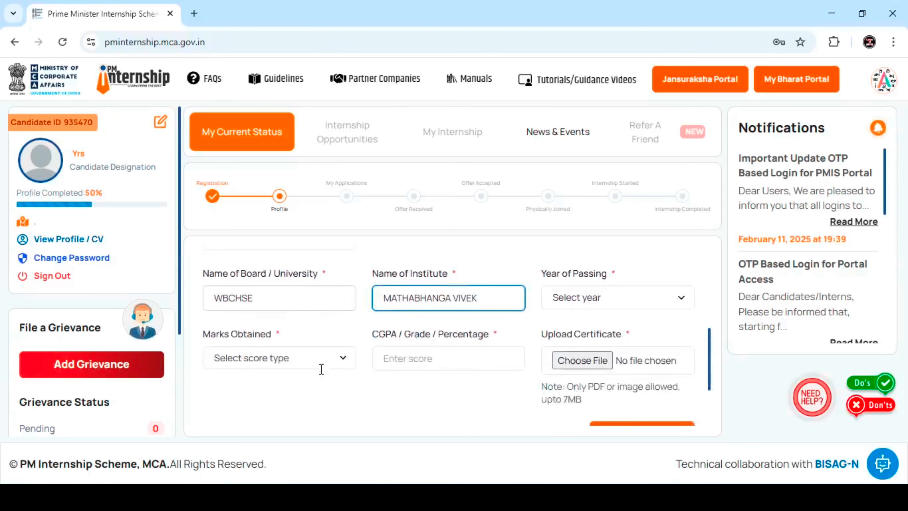
{"action": "left_click", "coordinate": [294, 363]}
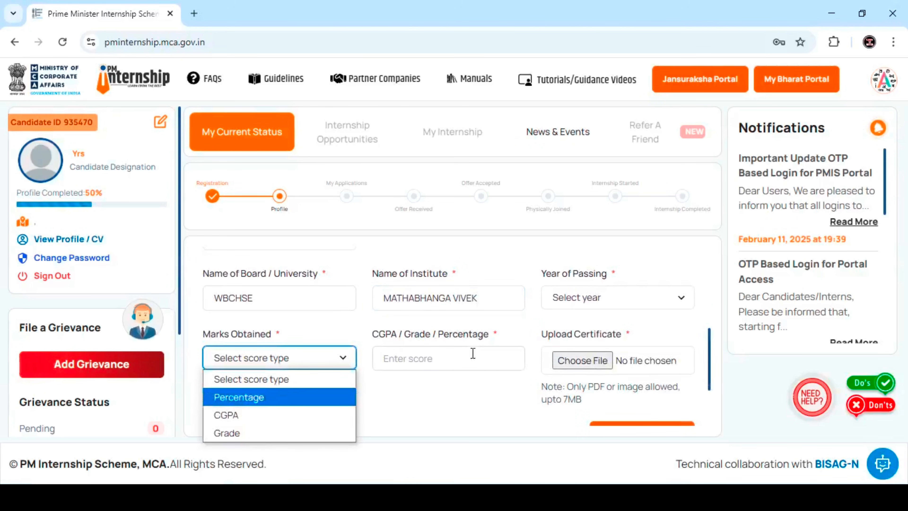
{"action": "left_click", "coordinate": [504, 322]}
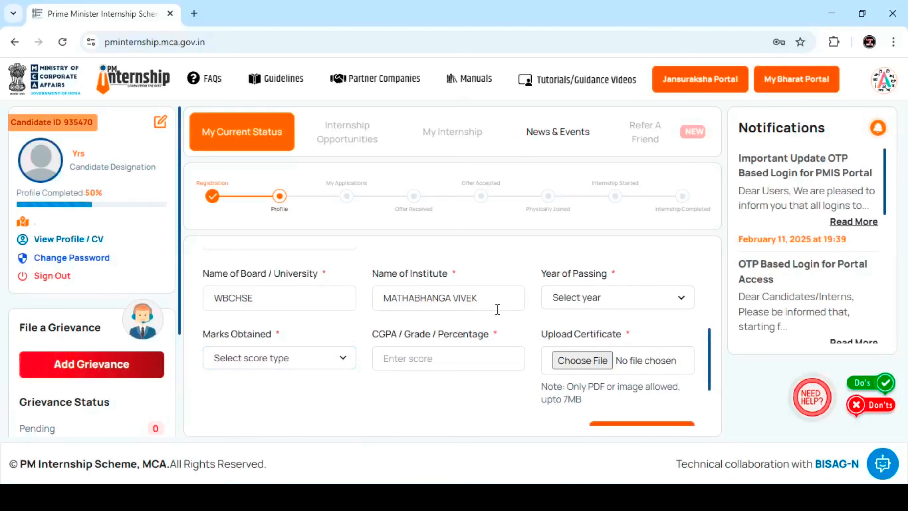
{"action": "left_click", "coordinate": [582, 295]}
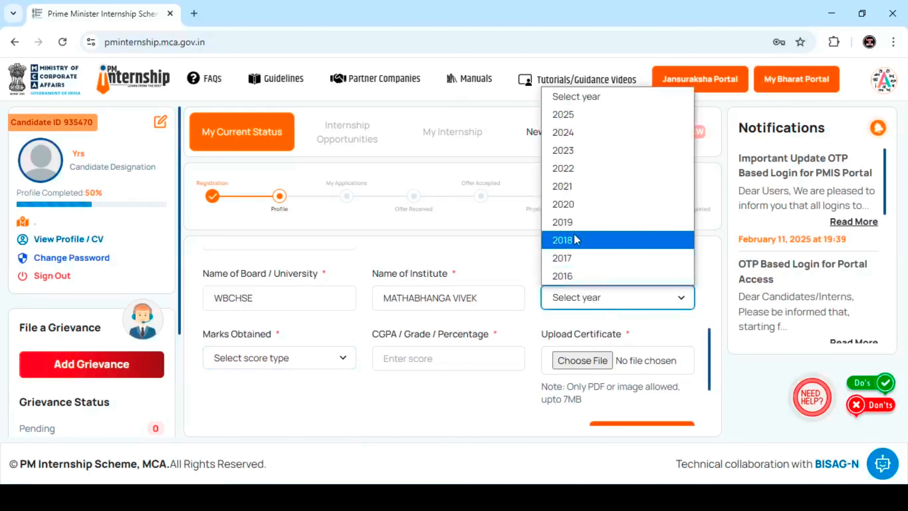
{"action": "left_click", "coordinate": [576, 192]}
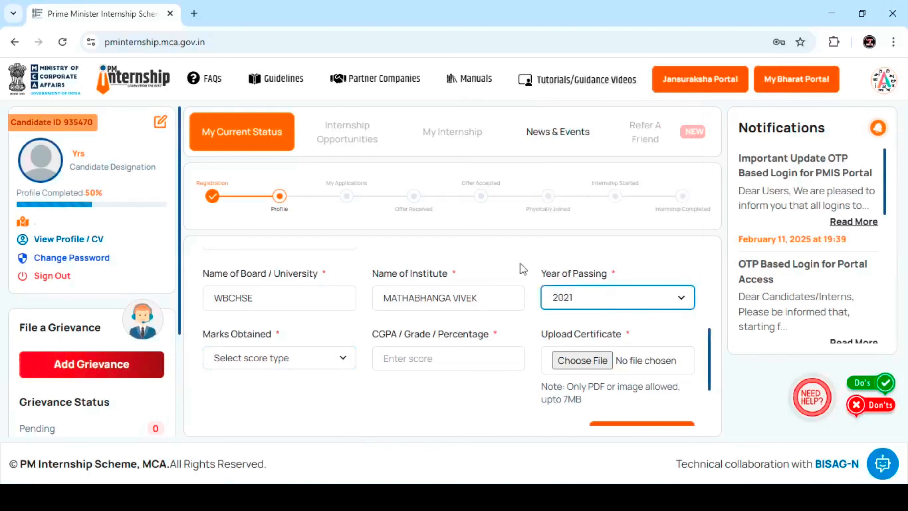
{"action": "left_click", "coordinate": [282, 361]}
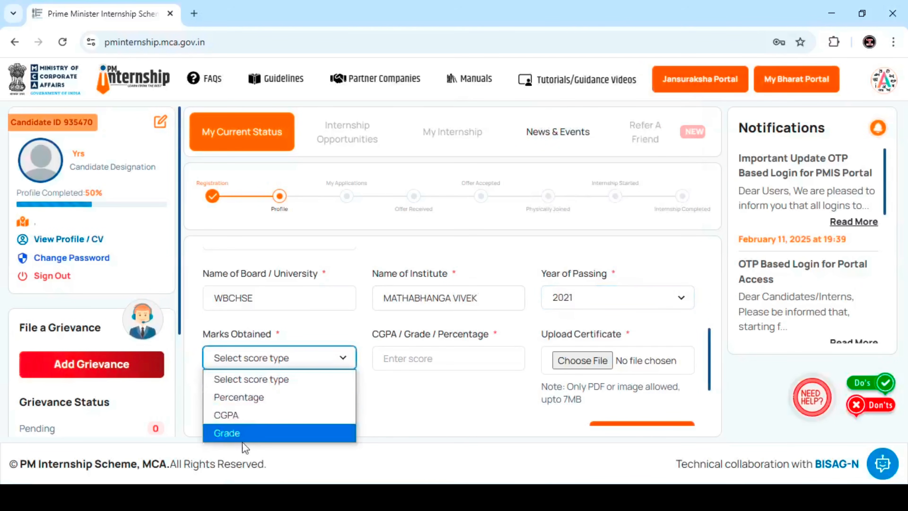
{"action": "left_click", "coordinate": [261, 398]}
Enter 72 as the percentage score and attach the certificate PDF for the 12th qualification.
{"action": "left_click", "coordinate": [426, 348]}
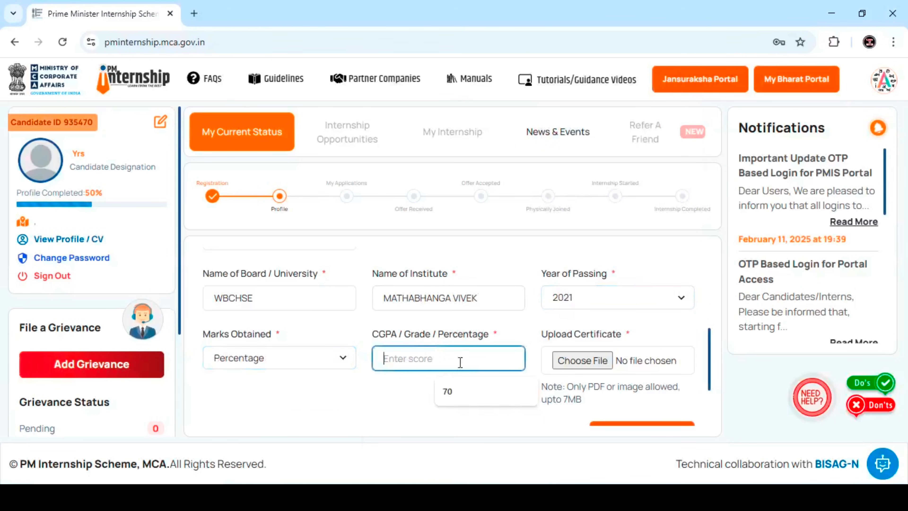
{"action": "left_click", "coordinate": [586, 360]}
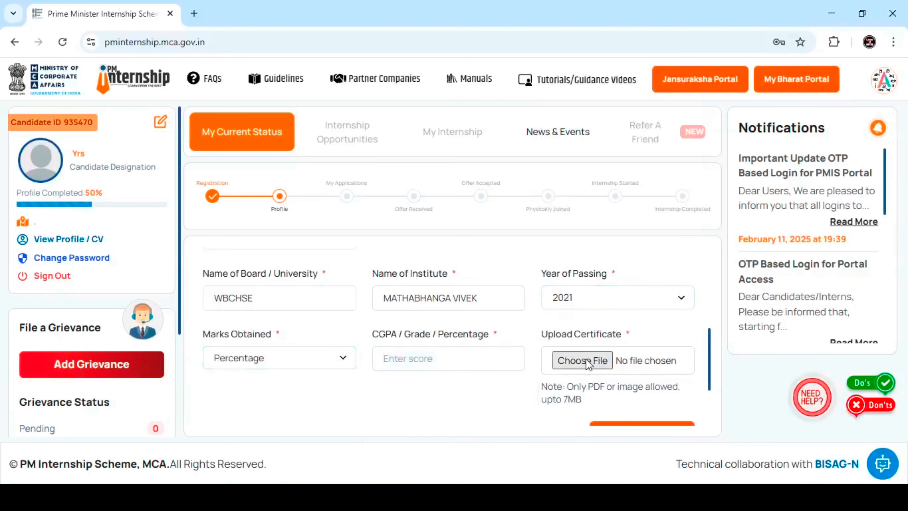
{"action": "scroll", "coordinate": [586, 360], "scroll_direction": "down", "scroll_amount": 2}
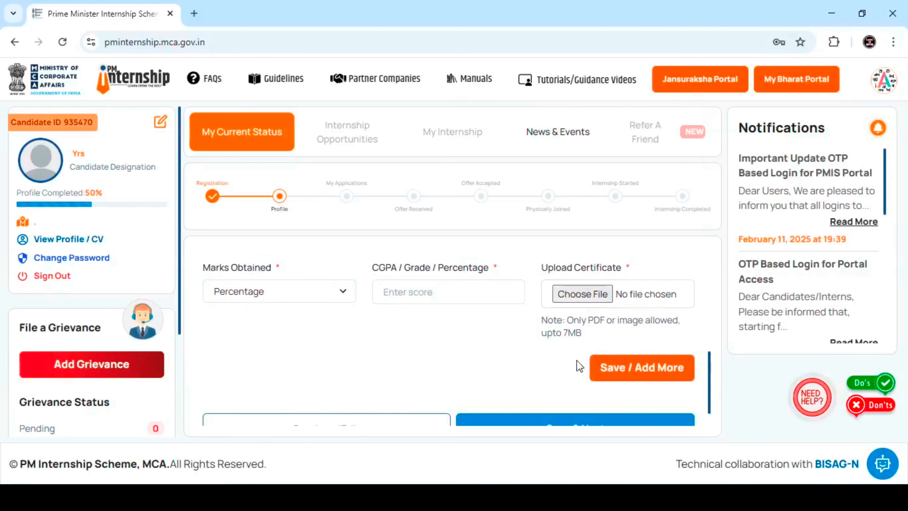
{"action": "scroll", "coordinate": [577, 360], "scroll_direction": "up", "scroll_amount": 2}
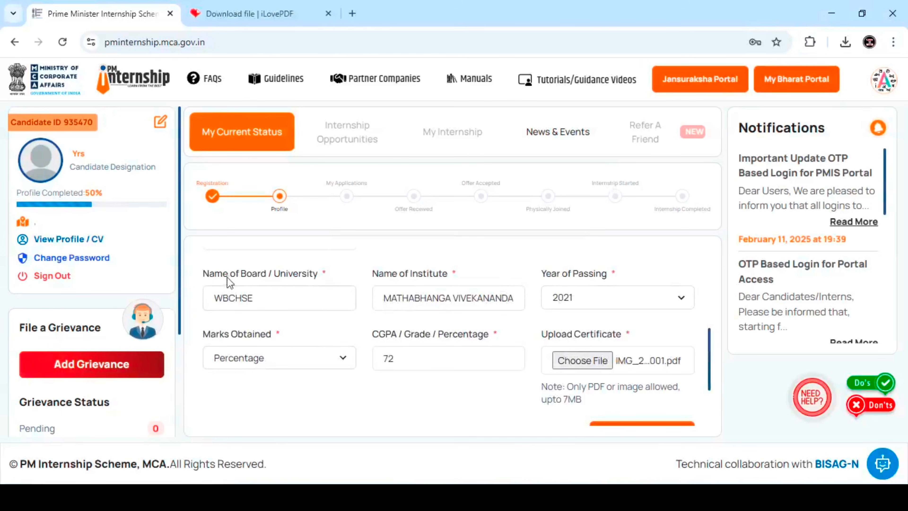
{"action": "scroll", "coordinate": [658, 341], "scroll_direction": "down", "scroll_amount": 3}
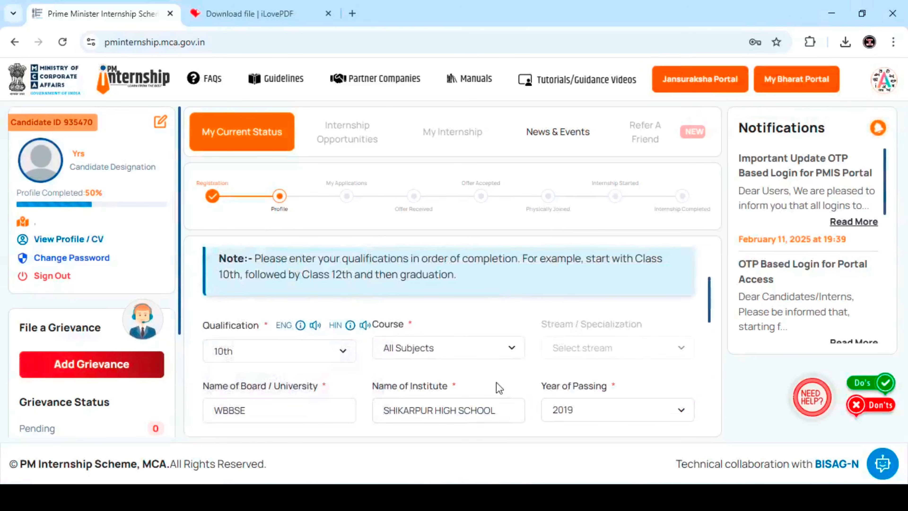
Add the filled-in 10th qualification entry and save the education details to proceed to bank details.
{"action": "scroll", "coordinate": [574, 359], "scroll_direction": "down", "scroll_amount": 1}
{"action": "scroll", "coordinate": [578, 365], "scroll_direction": "down", "scroll_amount": 2}
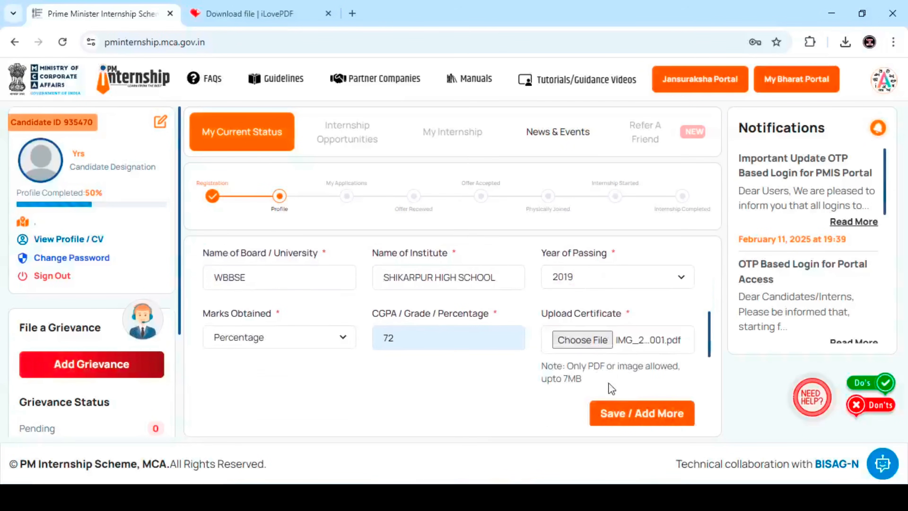
{"action": "left_click", "coordinate": [617, 413]}
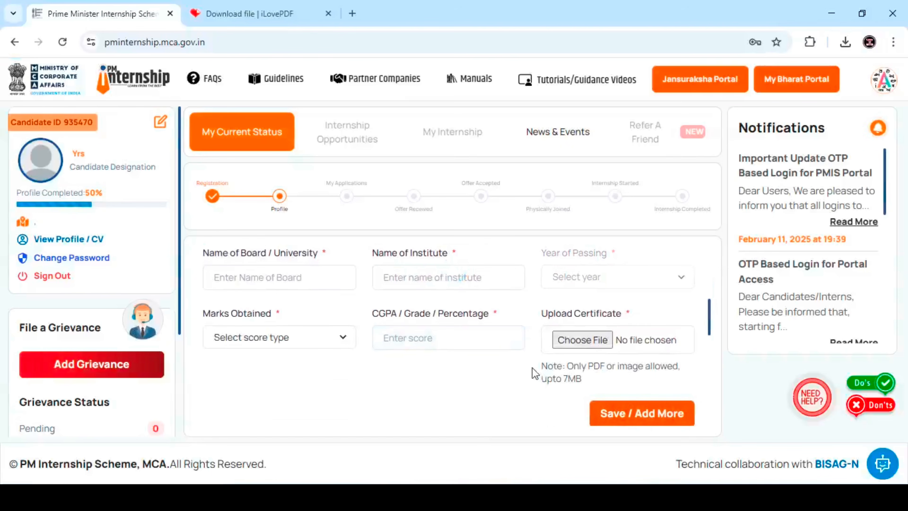
{"action": "scroll", "coordinate": [538, 368], "scroll_direction": "down", "scroll_amount": 2}
{"action": "scroll", "coordinate": [545, 366], "scroll_direction": "down", "scroll_amount": 3}
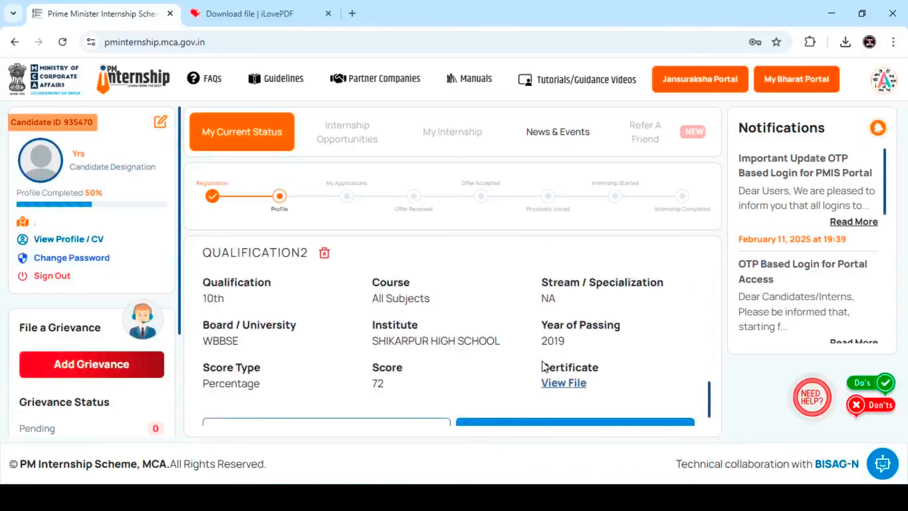
{"action": "left_click", "coordinate": [545, 397]}
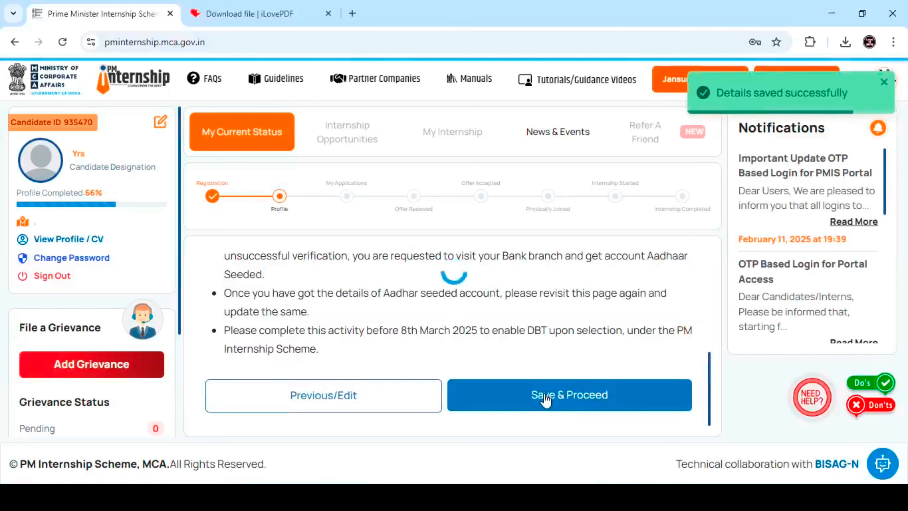
Answer Yes to having an Aadhaar Seeded Bank Account and save the bank details.
{"action": "scroll", "coordinate": [494, 362], "scroll_direction": "up", "scroll_amount": 5}
{"action": "scroll", "coordinate": [493, 358], "scroll_direction": "up", "scroll_amount": 2}
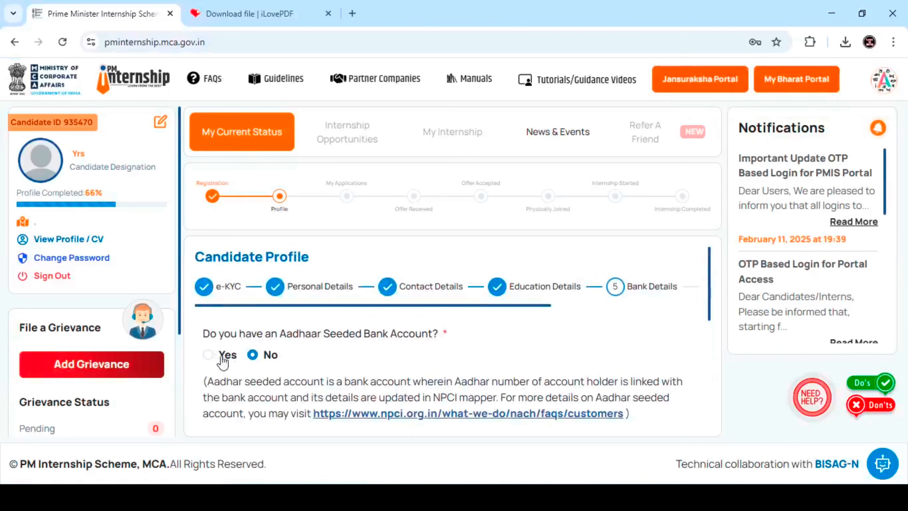
{"action": "left_click_drag", "start_coordinate": [205, 332], "coordinate": [461, 359]}
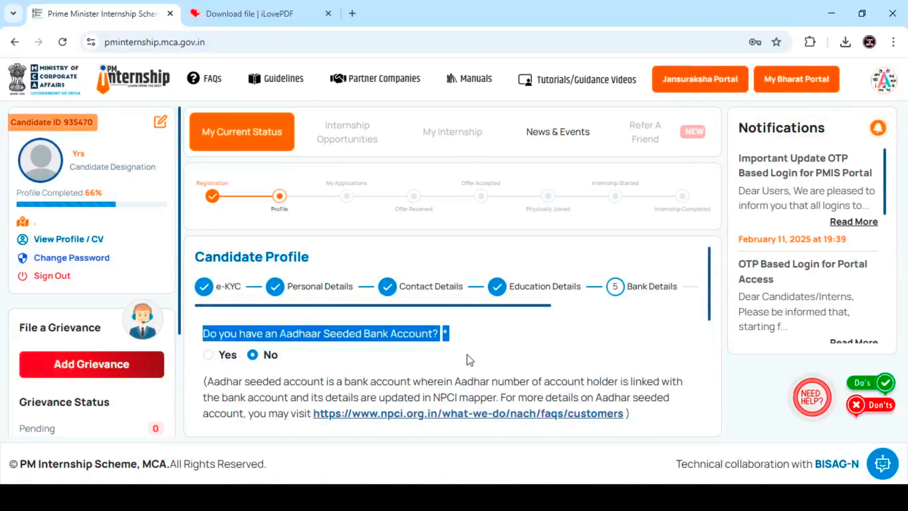
{"action": "left_click", "coordinate": [433, 347]}
{"action": "left_click", "coordinate": [214, 357]}
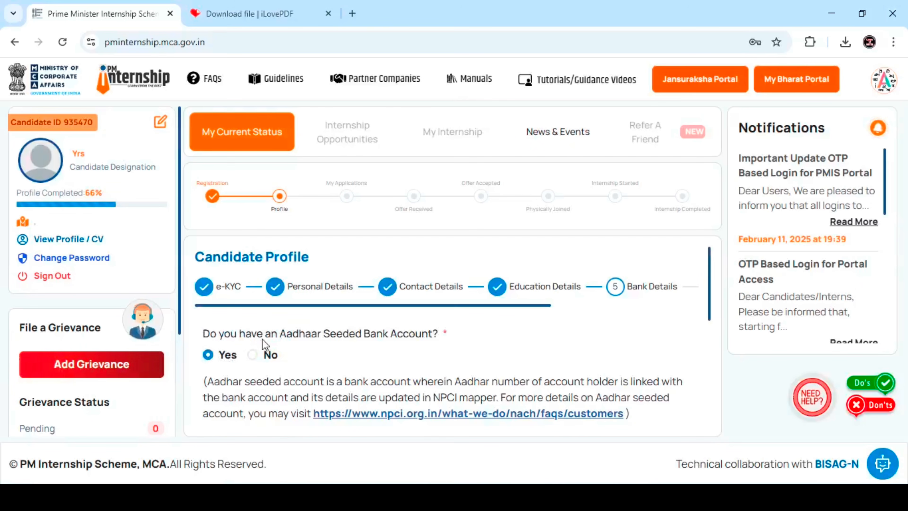
{"action": "scroll", "coordinate": [263, 339], "scroll_direction": "down", "scroll_amount": 1}
{"action": "scroll", "coordinate": [283, 343], "scroll_direction": "up", "scroll_amount": 1}
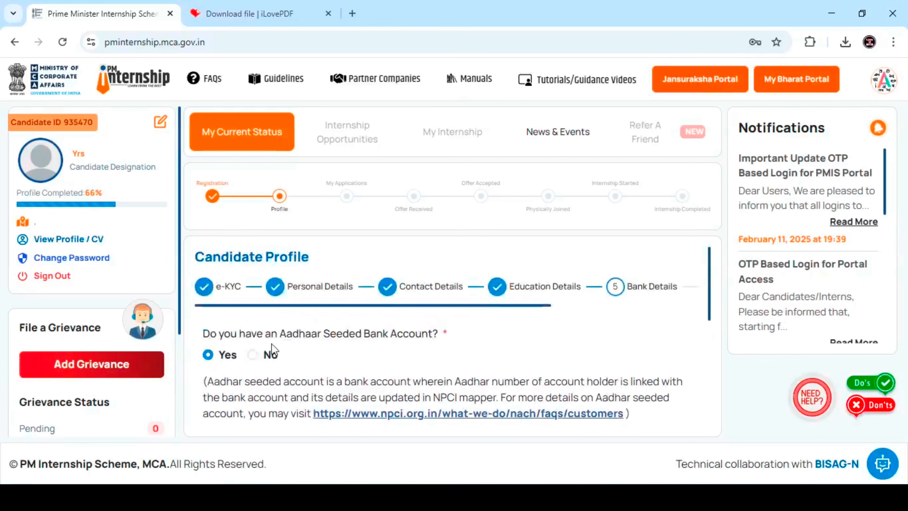
{"action": "scroll", "coordinate": [271, 343], "scroll_direction": "down", "scroll_amount": 4}
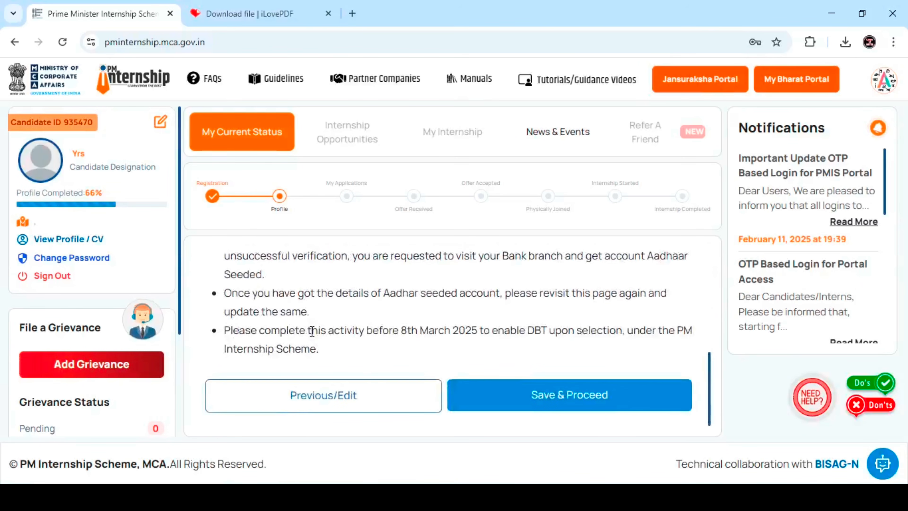
{"action": "scroll", "coordinate": [311, 332], "scroll_direction": "up", "scroll_amount": 1}
{"action": "scroll", "coordinate": [310, 332], "scroll_direction": "down", "scroll_amount": 1}
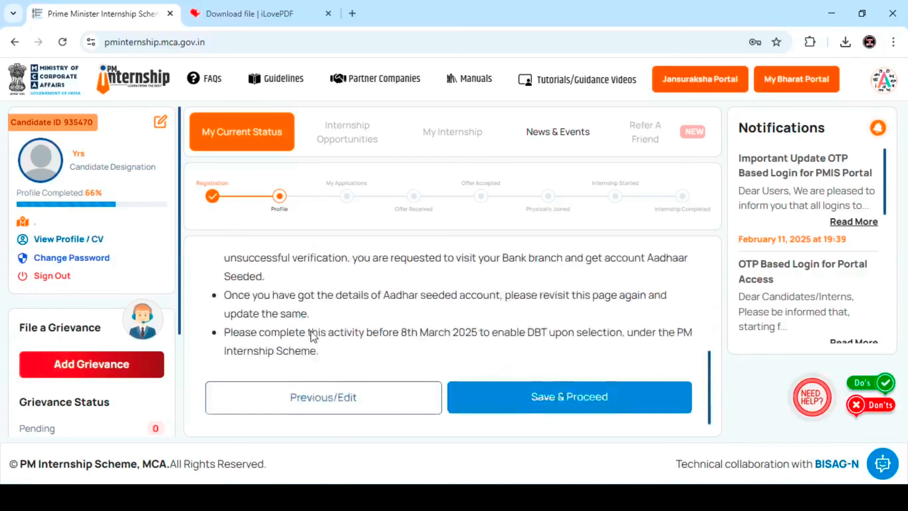
{"action": "left_click", "coordinate": [515, 398]}
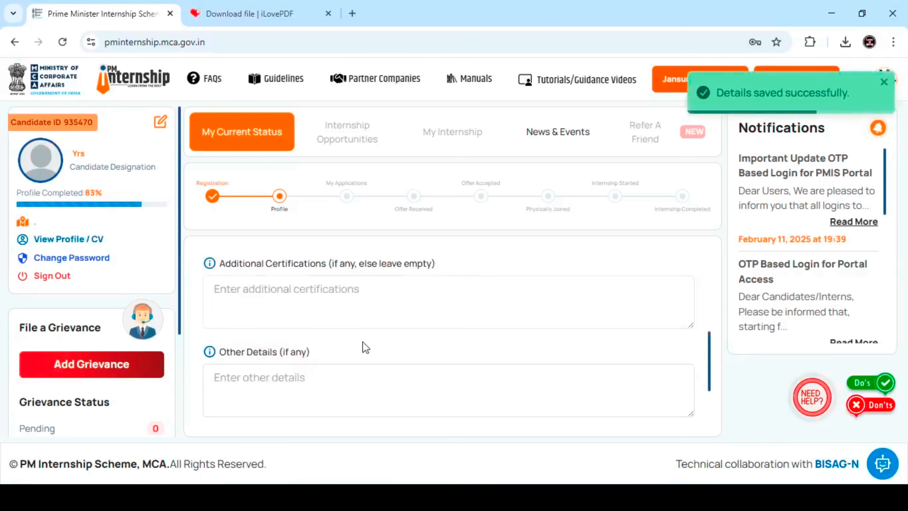
Select the skills 10th, 12 PCB or PCM, Ability to speak local language (alone and with interpersonal and sales skills), and physically and medically fit.
{"action": "scroll", "coordinate": [362, 341], "scroll_direction": "up", "scroll_amount": 2}
{"action": "scroll", "coordinate": [364, 347], "scroll_direction": "up", "scroll_amount": 3}
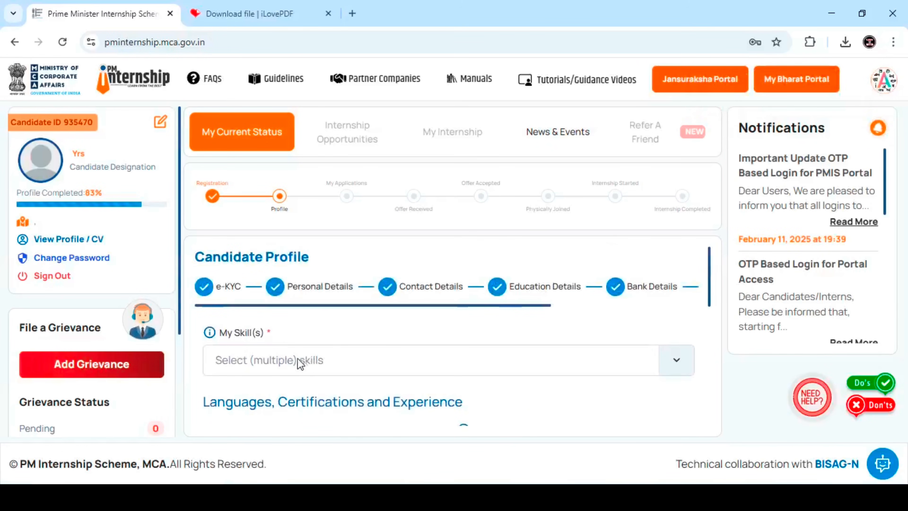
{"action": "left_click", "coordinate": [293, 364]}
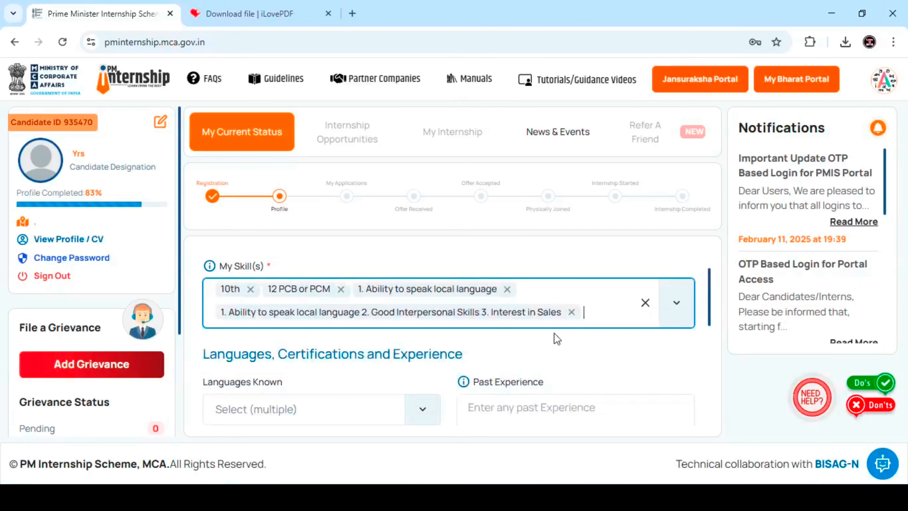
Set the languages known to Bengali, Hindi and English.
{"action": "left_click", "coordinate": [267, 409]}
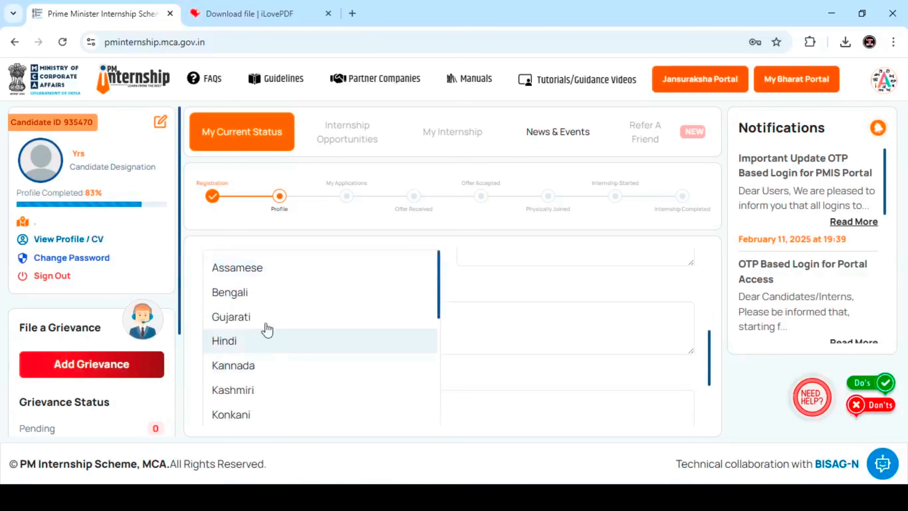
{"action": "left_click", "coordinate": [255, 293]}
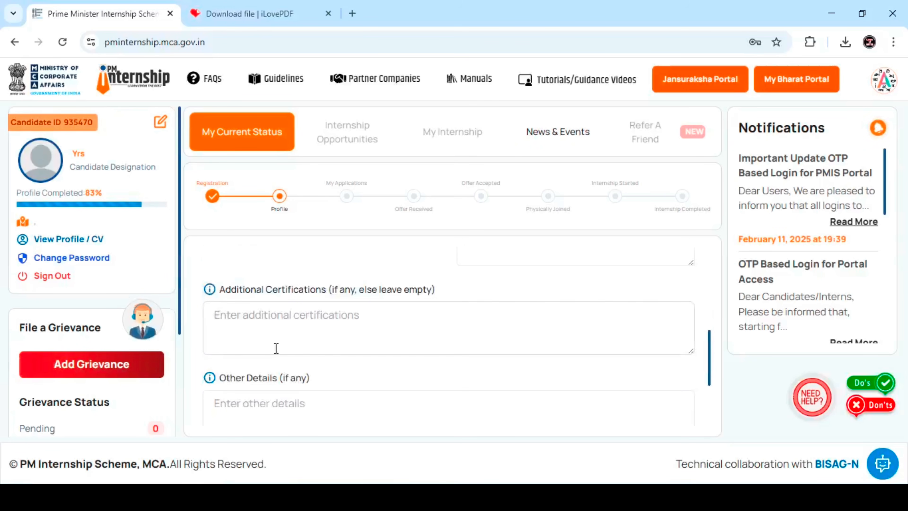
{"action": "scroll", "coordinate": [275, 348], "scroll_direction": "up", "scroll_amount": 2}
{"action": "left_click", "coordinate": [294, 369]}
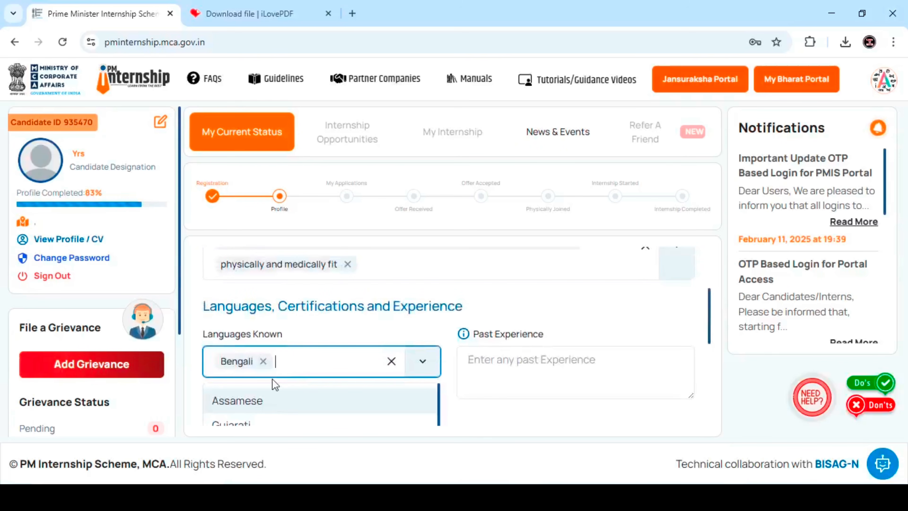
{"action": "type", "text": "hi"}
{"action": "left_click", "coordinate": [245, 403]}
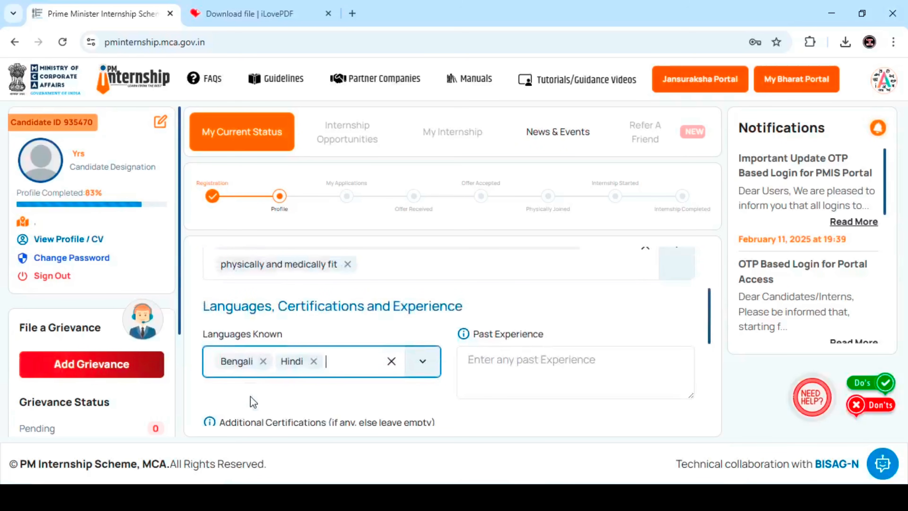
{"action": "type", "text": "ENF"}
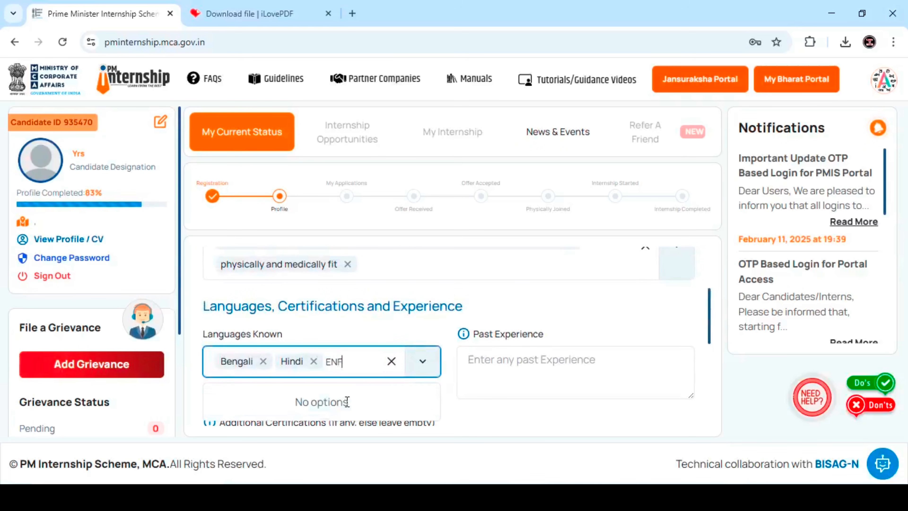
{"action": "key", "text": "BackSpace"}
{"action": "left_click", "coordinate": [268, 402]}
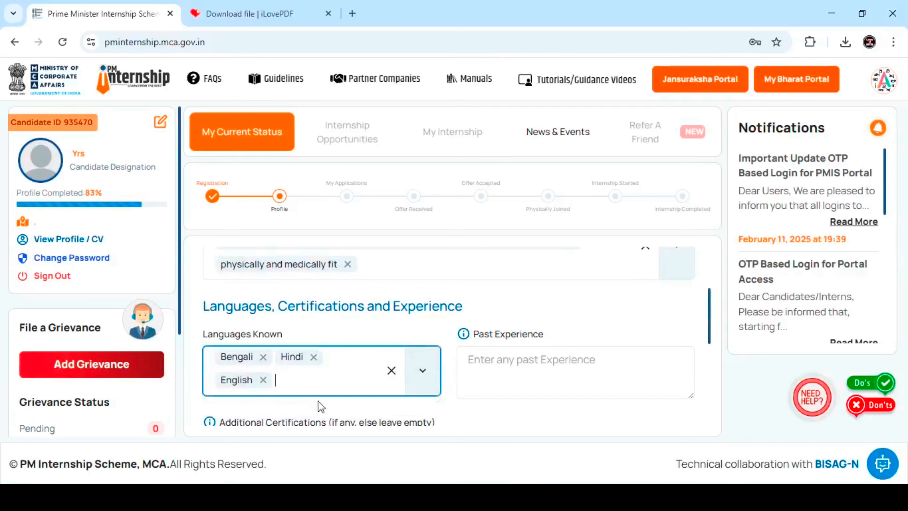
Check the help notes for the Past Experience and Additional Certifications fields.
{"action": "left_click", "coordinate": [497, 371]}
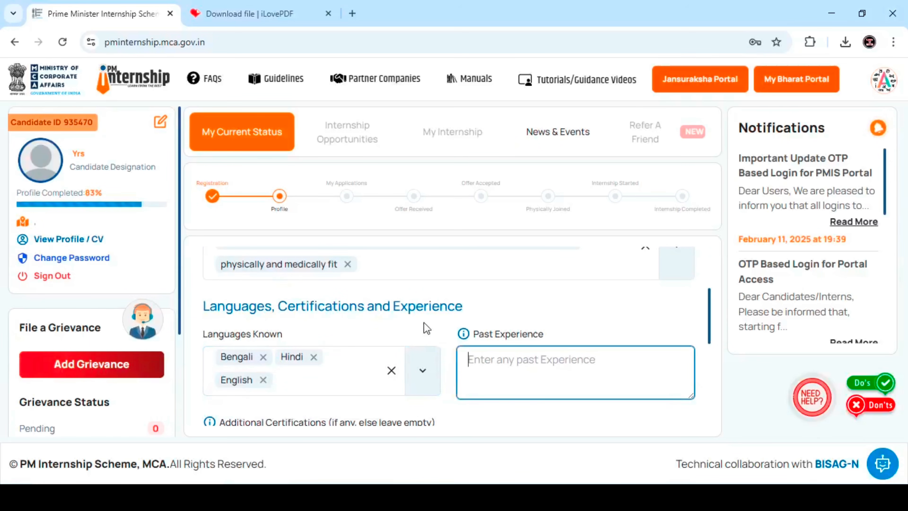
{"action": "mouse_move", "coordinate": [461, 336]}
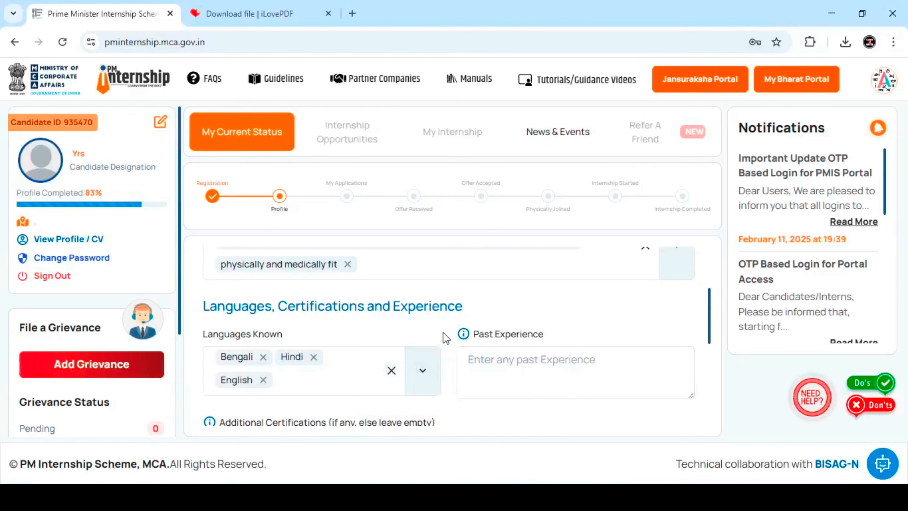
{"action": "scroll", "coordinate": [443, 333], "scroll_direction": "down", "scroll_amount": 2}
{"action": "scroll", "coordinate": [453, 329], "scroll_direction": "down", "scroll_amount": 2}
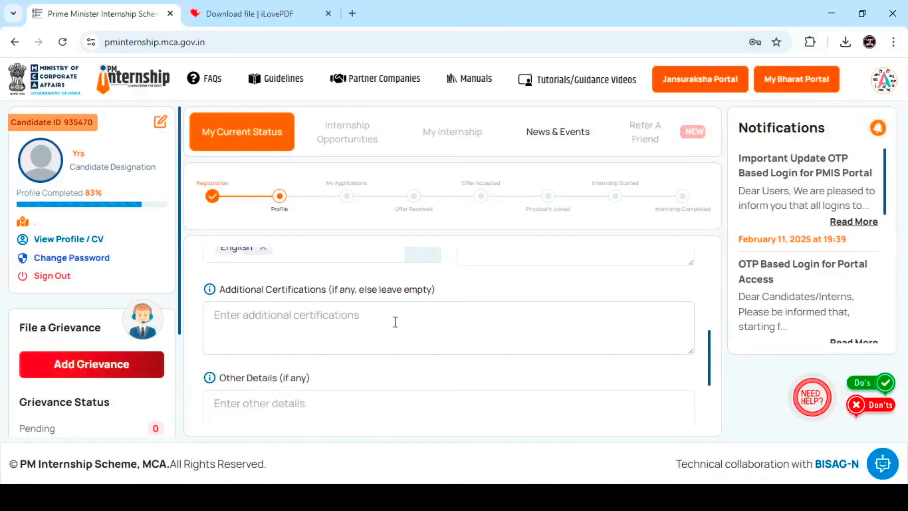
{"action": "mouse_move", "coordinate": [214, 293]}
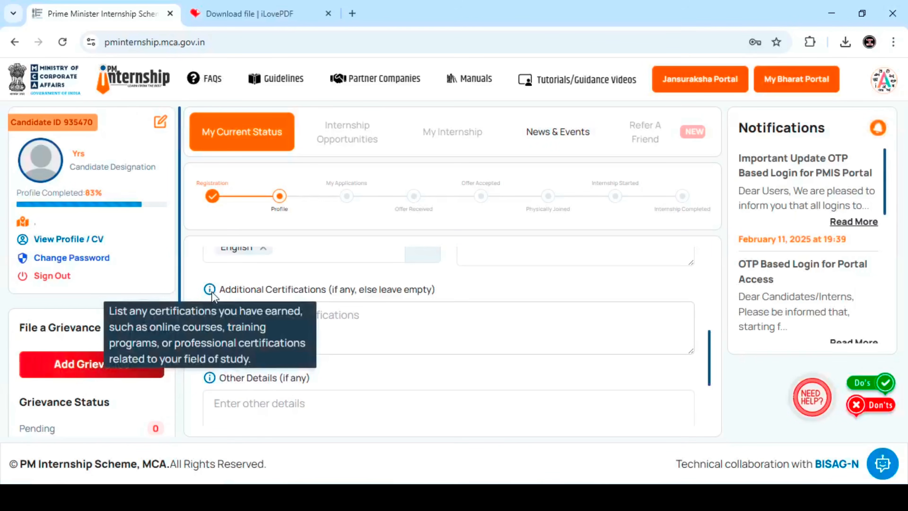
{"action": "left_click", "coordinate": [313, 325]}
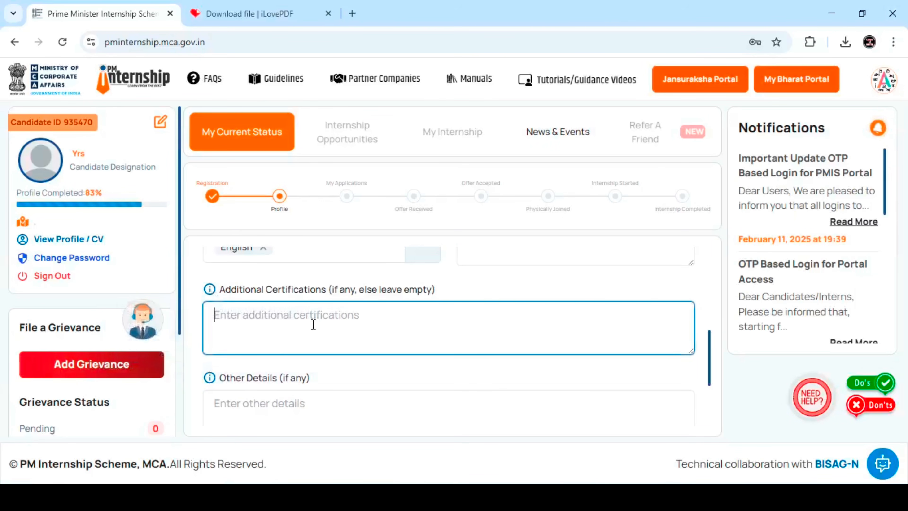
{"action": "type", "text": "ADCA"}
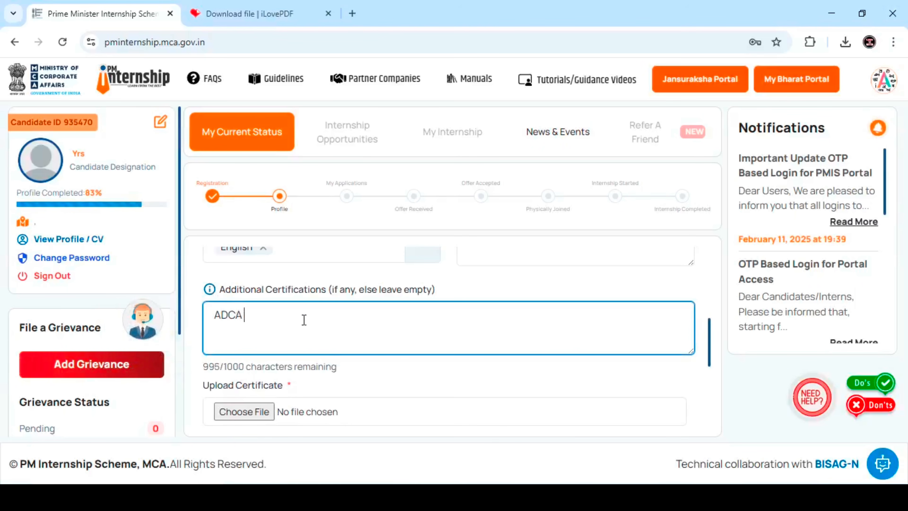
{"action": "left_click_drag", "start_coordinate": [239, 315], "coordinate": [189, 326]}
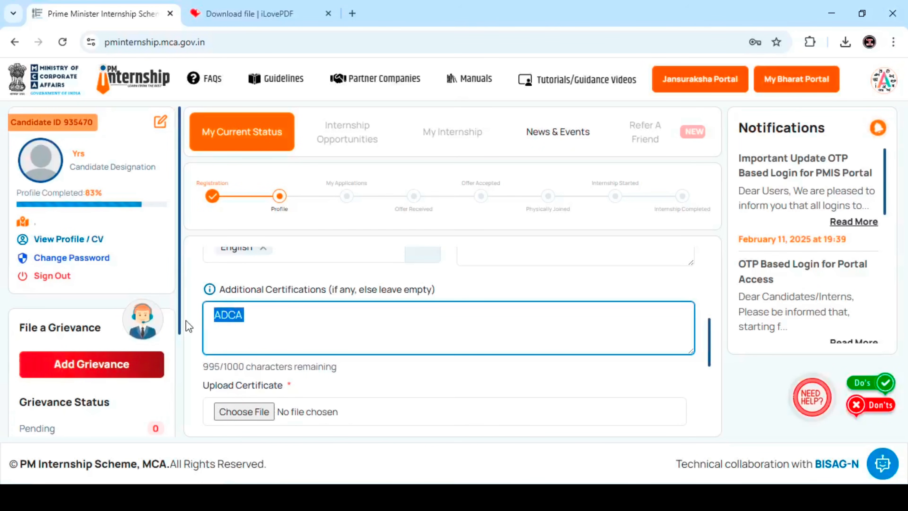
{"action": "key", "text": "BackSpace"}
Submit the finished candidate profile with other details left empty and sharing with other Govt portals/Schemes enabled.
{"action": "scroll", "coordinate": [252, 326], "scroll_direction": "down", "scroll_amount": 3}
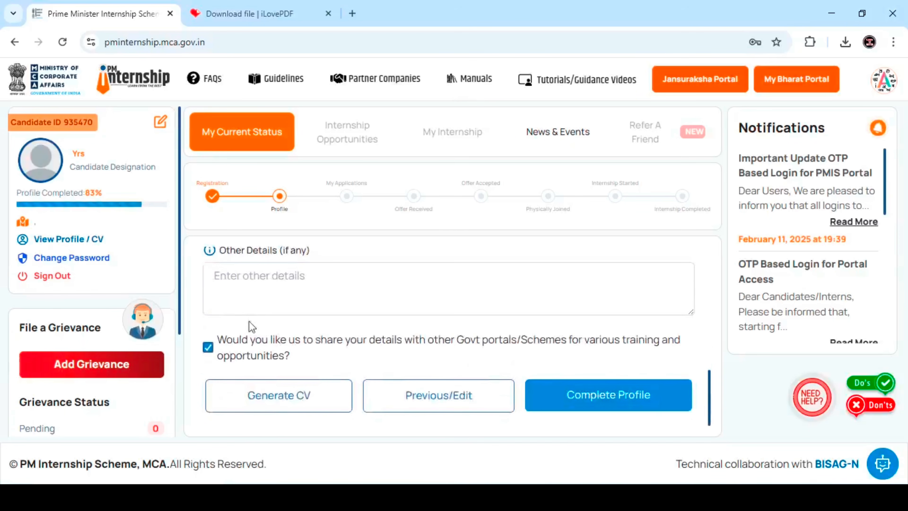
{"action": "mouse_move", "coordinate": [209, 253]}
{"action": "left_click", "coordinate": [624, 404]}
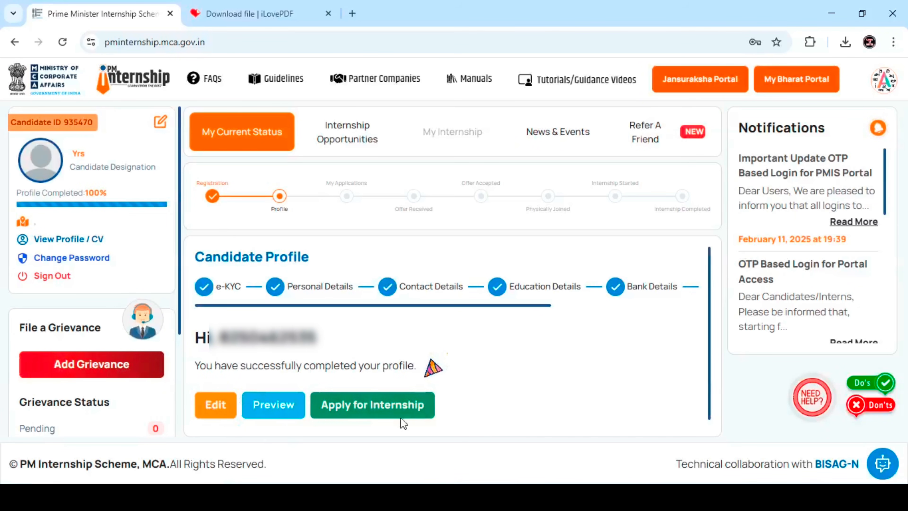
Start applying for an internship and filter the opportunities by state WEST BENGAL and district COOCHBEHAR.
{"action": "left_click", "coordinate": [410, 406]}
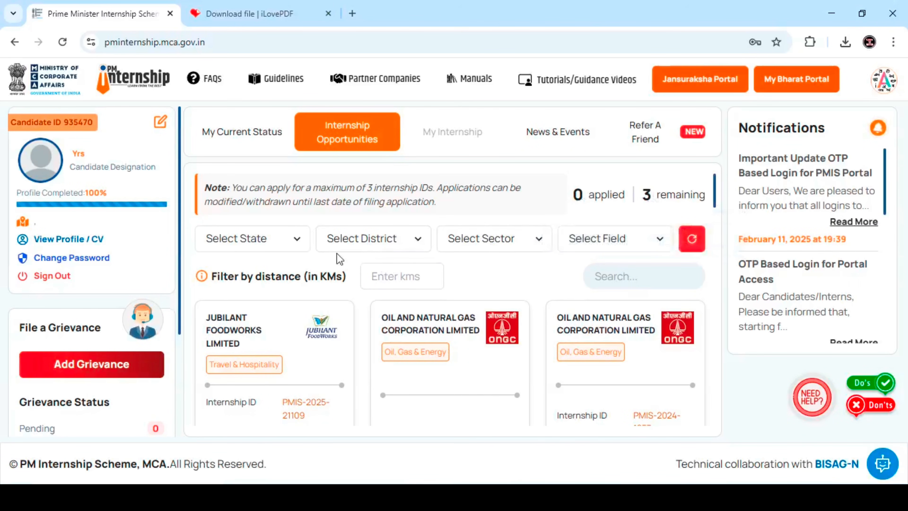
{"action": "left_click", "coordinate": [269, 240]}
{"action": "scroll", "coordinate": [257, 393], "scroll_direction": "down", "scroll_amount": 10}
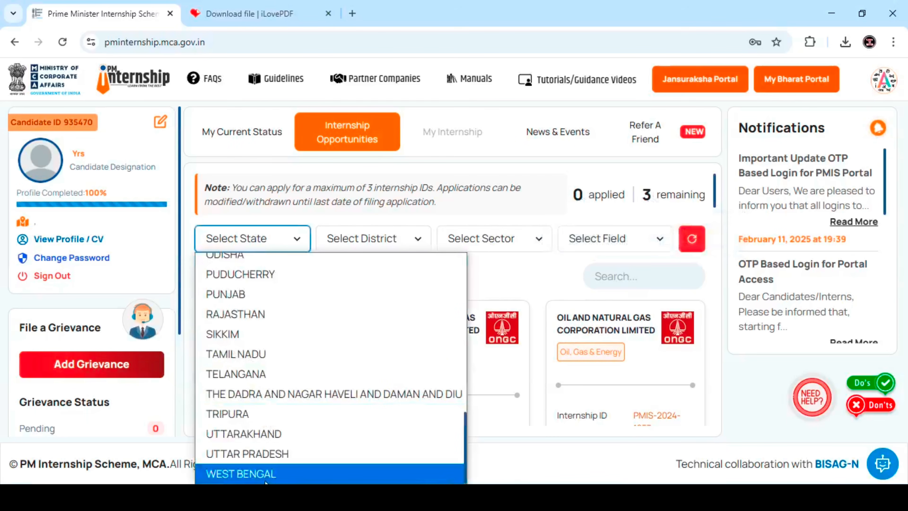
{"action": "left_click", "coordinate": [250, 472]}
{"action": "left_click", "coordinate": [388, 237]}
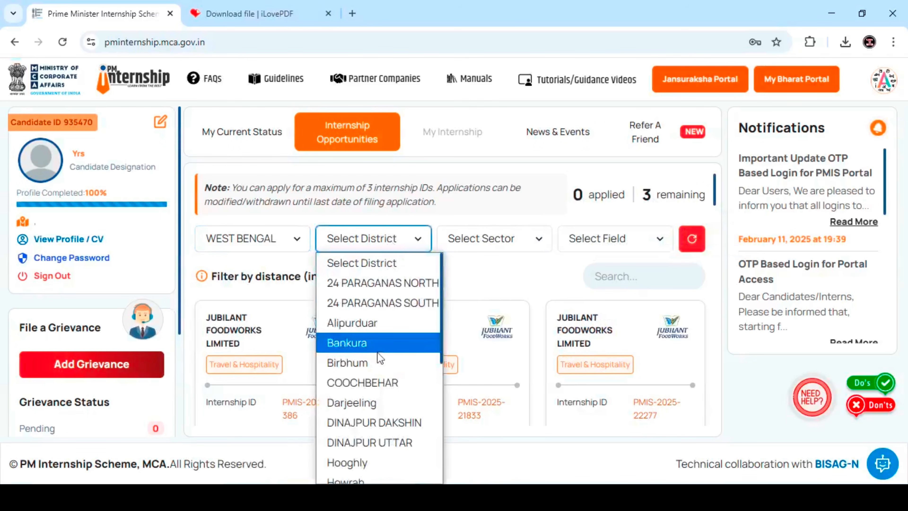
{"action": "left_click", "coordinate": [374, 382]}
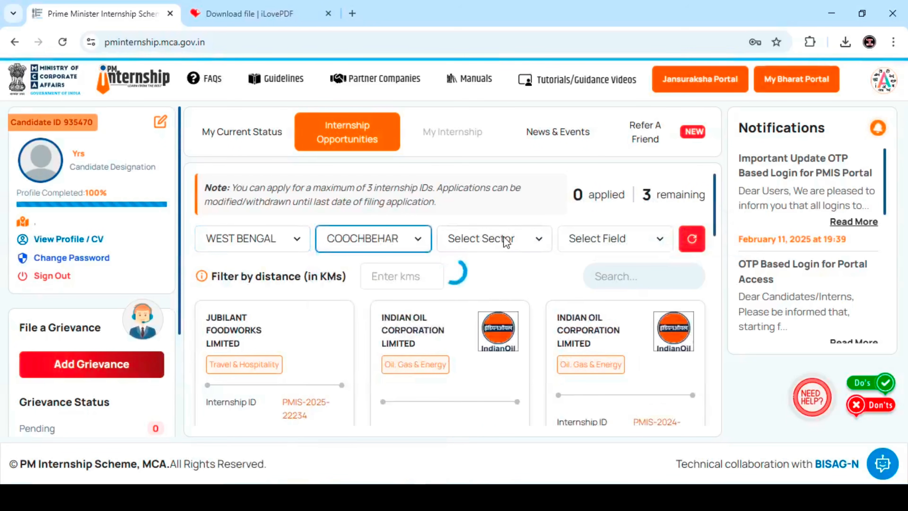
Filter the internship opportunities by the Telecom sector.
{"action": "left_click", "coordinate": [507, 242]}
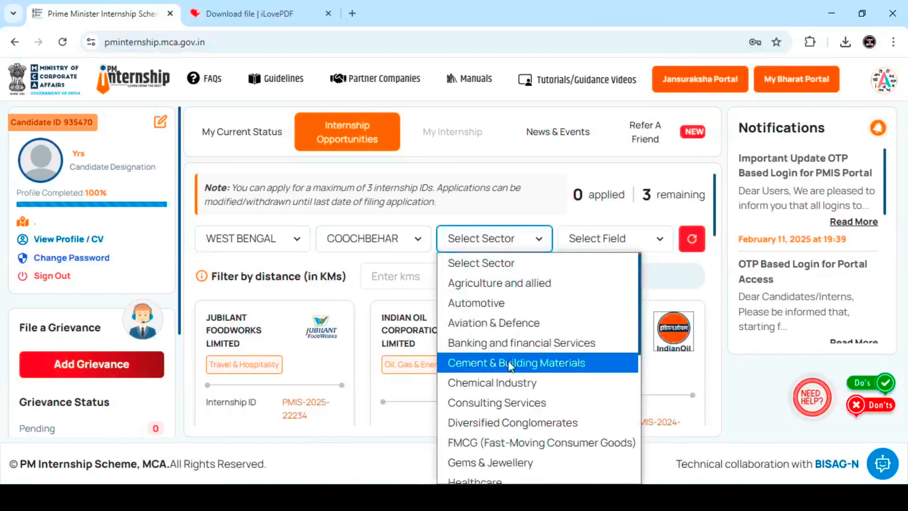
{"action": "scroll", "coordinate": [510, 367], "scroll_direction": "down", "scroll_amount": 2}
{"action": "scroll", "coordinate": [511, 368], "scroll_direction": "down", "scroll_amount": 4}
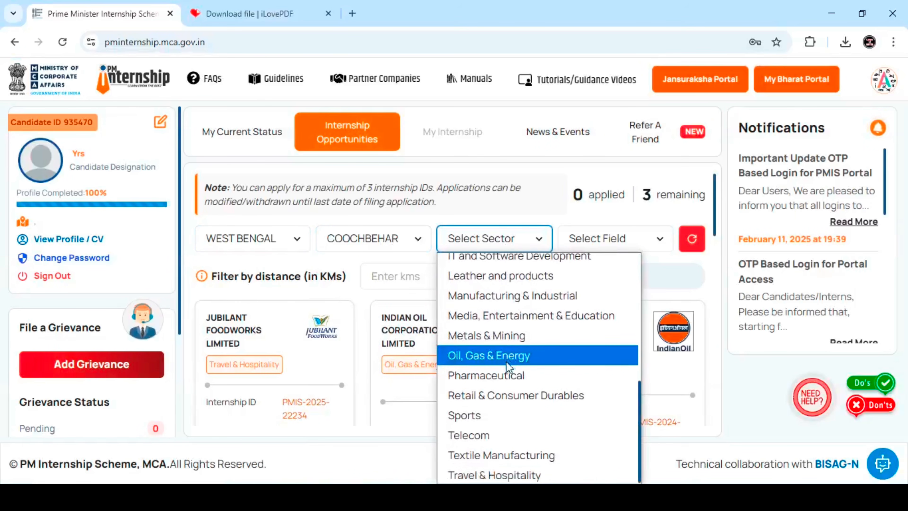
{"action": "left_click", "coordinate": [505, 435]}
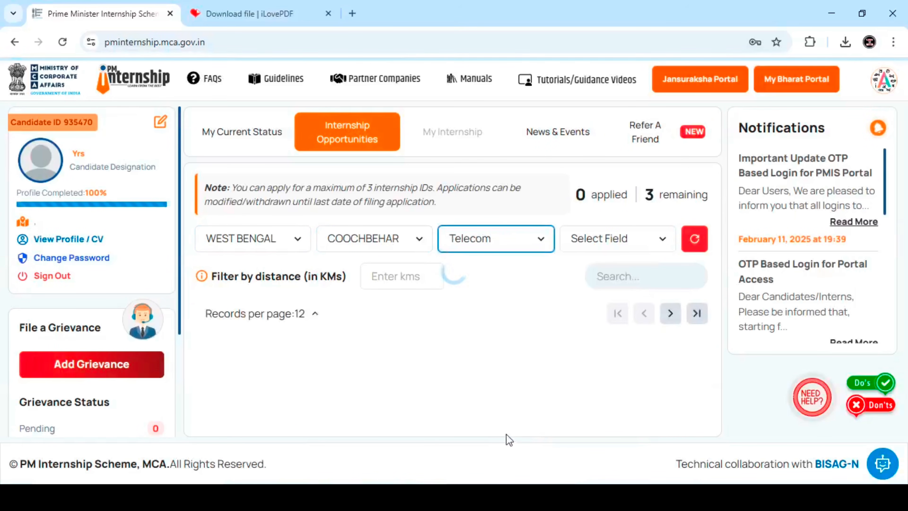
Try the IT and Software Development sector filter, and reset the sector to cover all sectors.
{"action": "left_click", "coordinate": [496, 244]}
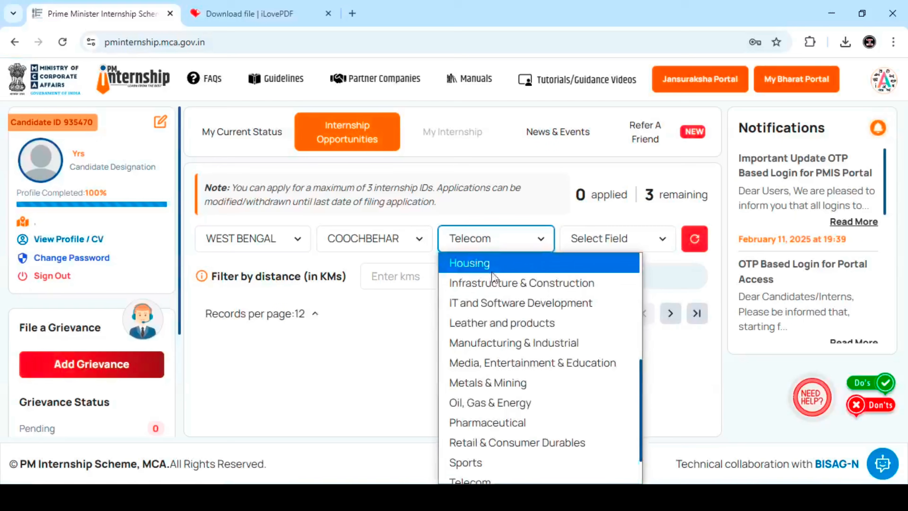
{"action": "left_click", "coordinate": [488, 304]}
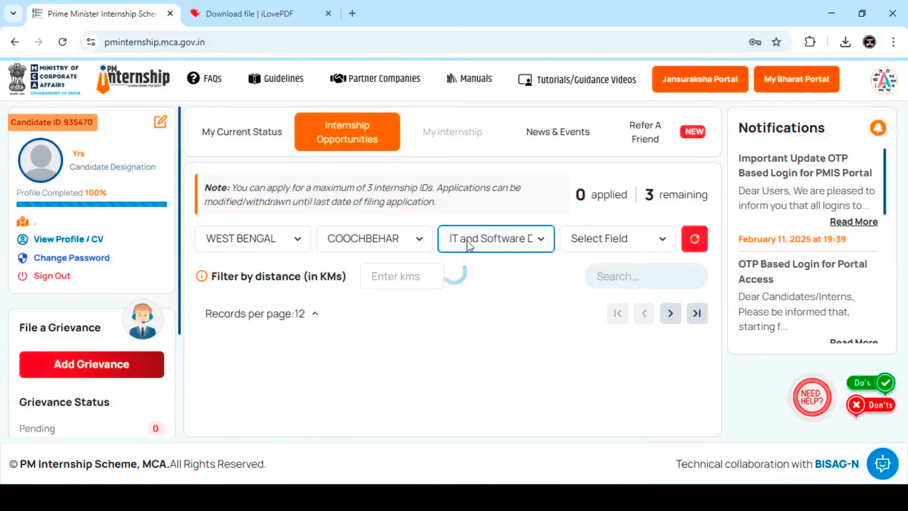
{"action": "left_click", "coordinate": [467, 240]}
{"action": "scroll", "coordinate": [468, 304], "scroll_direction": "up", "scroll_amount": 2}
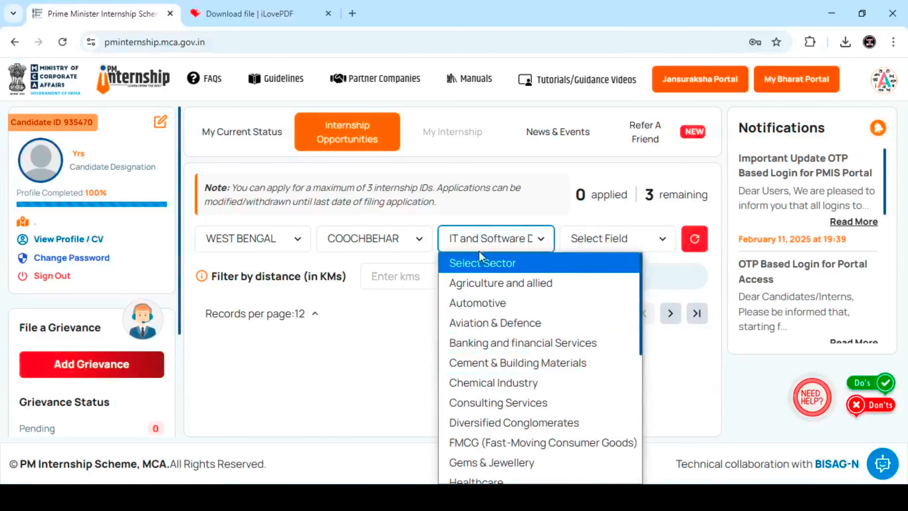
{"action": "left_click", "coordinate": [479, 263]}
Look through the internship listings for COOCHBEHAR, checking each one's company, title, field, benefits and number of applicants.
{"action": "scroll", "coordinate": [466, 304], "scroll_direction": "down", "scroll_amount": 2}
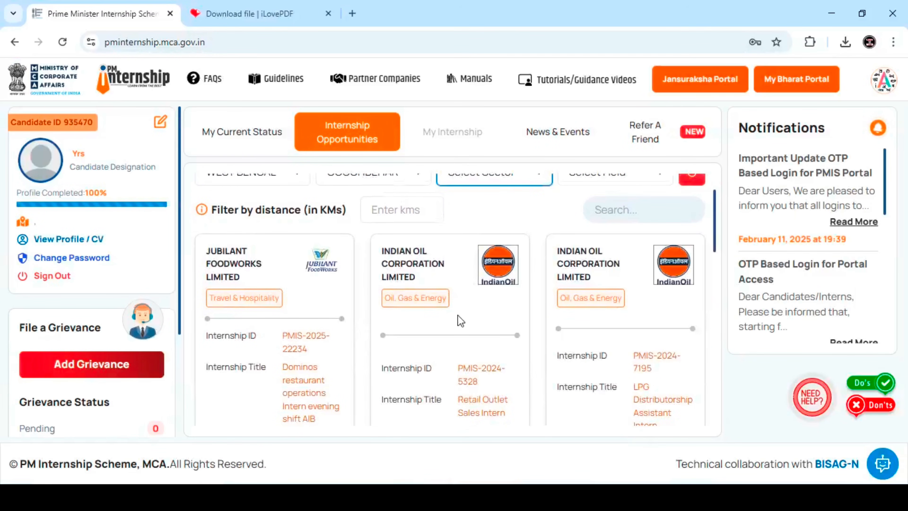
{"action": "scroll", "coordinate": [458, 315], "scroll_direction": "down", "scroll_amount": 3}
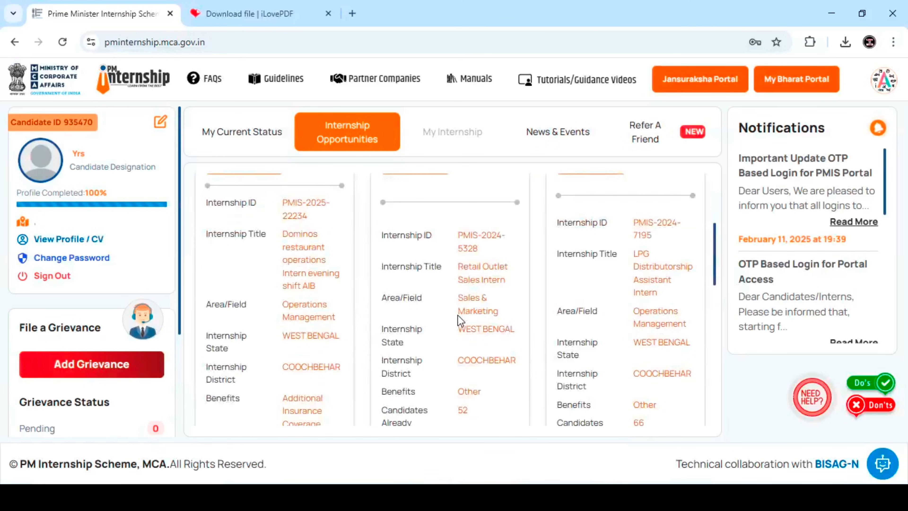
{"action": "scroll", "coordinate": [457, 315], "scroll_direction": "down", "scroll_amount": 3}
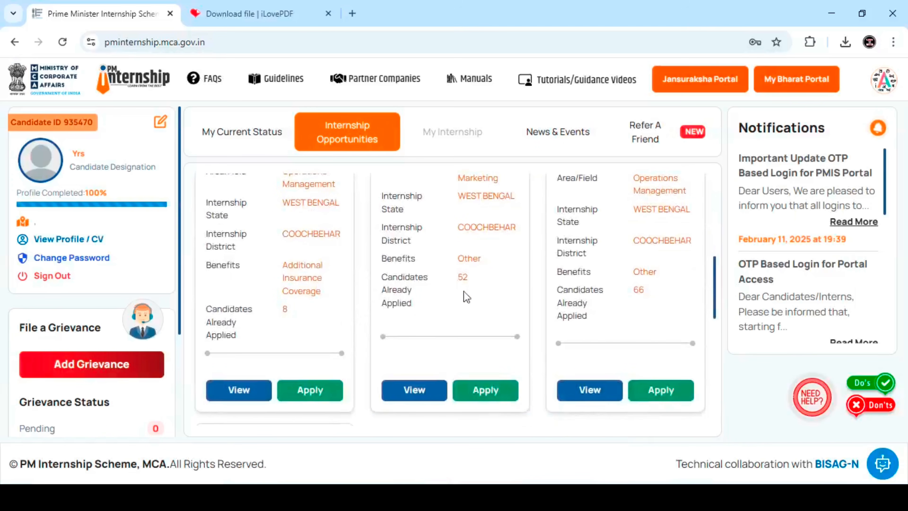
{"action": "scroll", "coordinate": [465, 277], "scroll_direction": "up", "scroll_amount": 2}
{"action": "scroll", "coordinate": [465, 278], "scroll_direction": "down", "scroll_amount": 2}
{"action": "scroll", "coordinate": [360, 375], "scroll_direction": "up", "scroll_amount": 6}
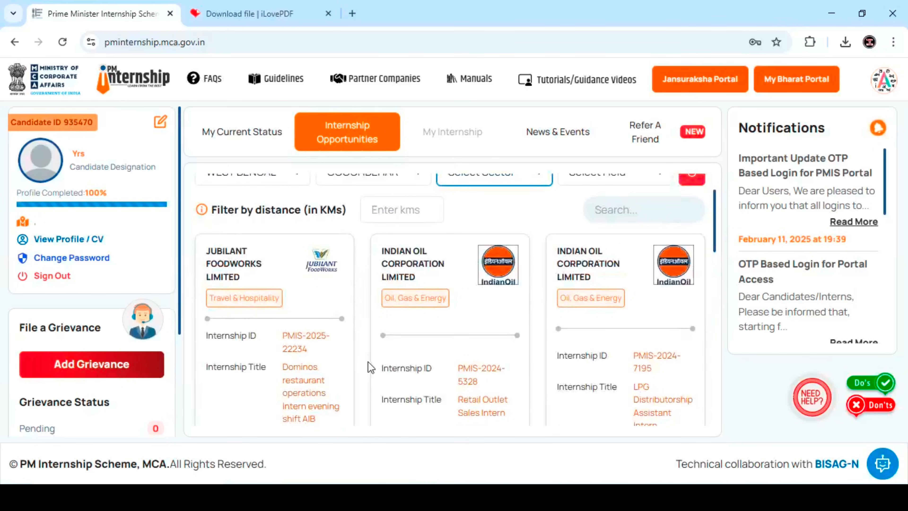
{"action": "scroll", "coordinate": [603, 332], "scroll_direction": "down", "scroll_amount": 10}
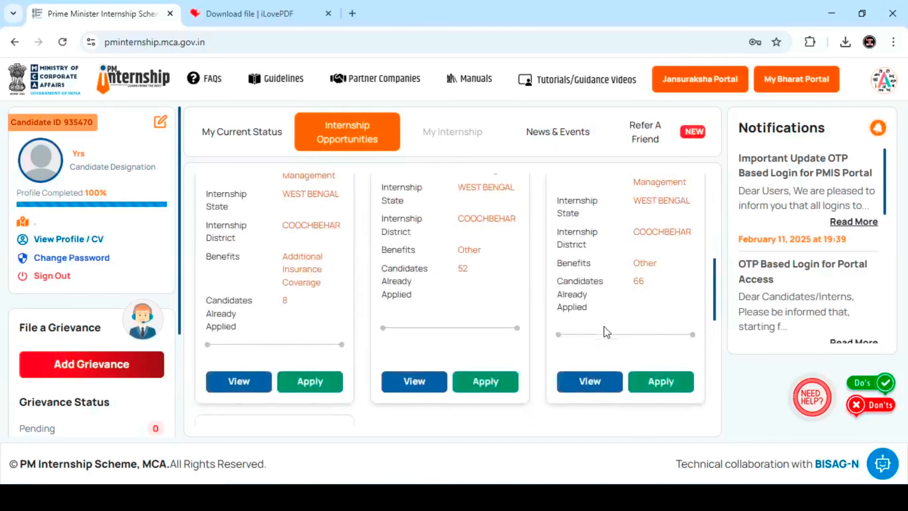
{"action": "scroll", "coordinate": [354, 362], "scroll_direction": "down", "scroll_amount": 5}
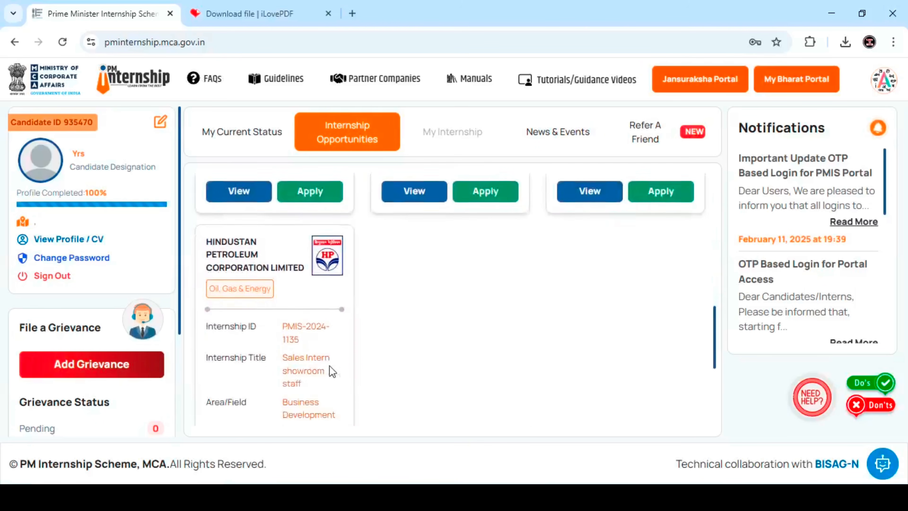
{"action": "scroll", "coordinate": [324, 369], "scroll_direction": "down", "scroll_amount": 2}
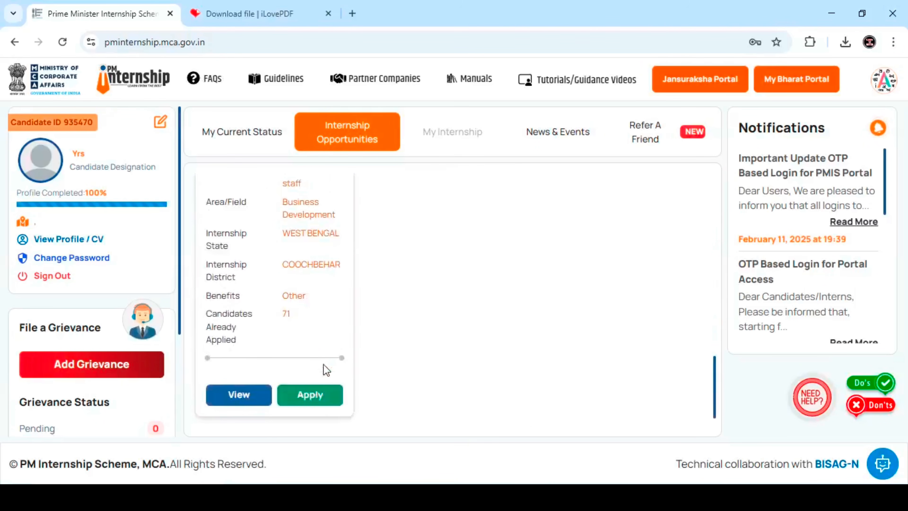
View the Hindustan Petroleum Sales Intern showroom staff internship and check its number of opportunities, applicants, description and location.
{"action": "left_click", "coordinate": [227, 398]}
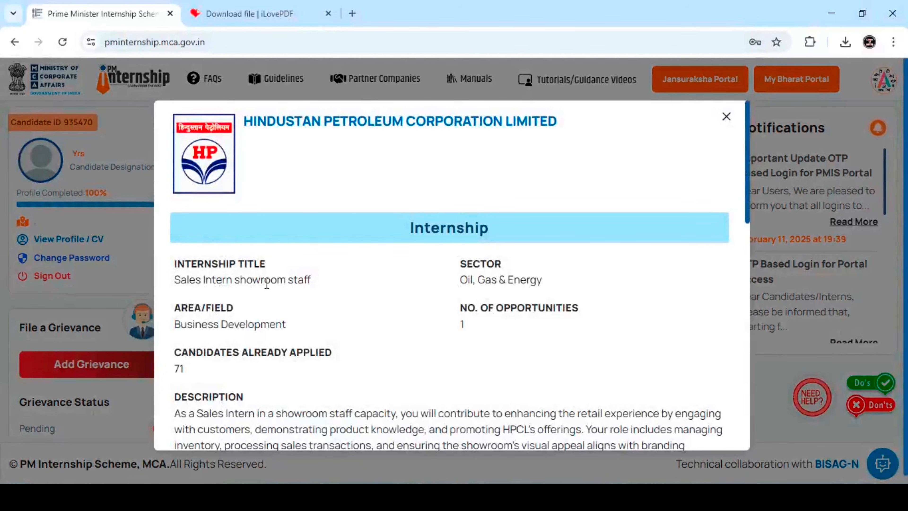
{"action": "scroll", "coordinate": [286, 296], "scroll_direction": "down", "scroll_amount": 2}
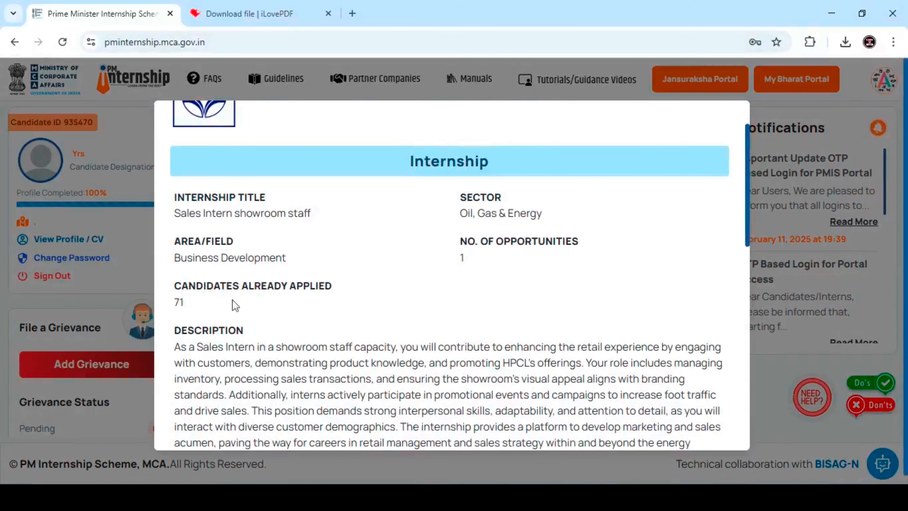
{"action": "left_click_drag", "start_coordinate": [460, 241], "coordinate": [574, 237]}
{"action": "left_click", "coordinate": [446, 262]}
{"action": "left_click_drag", "start_coordinate": [171, 294], "coordinate": [354, 282]}
{"action": "left_click", "coordinate": [355, 281]}
{"action": "scroll", "coordinate": [354, 282], "scroll_direction": "down", "scroll_amount": 4}
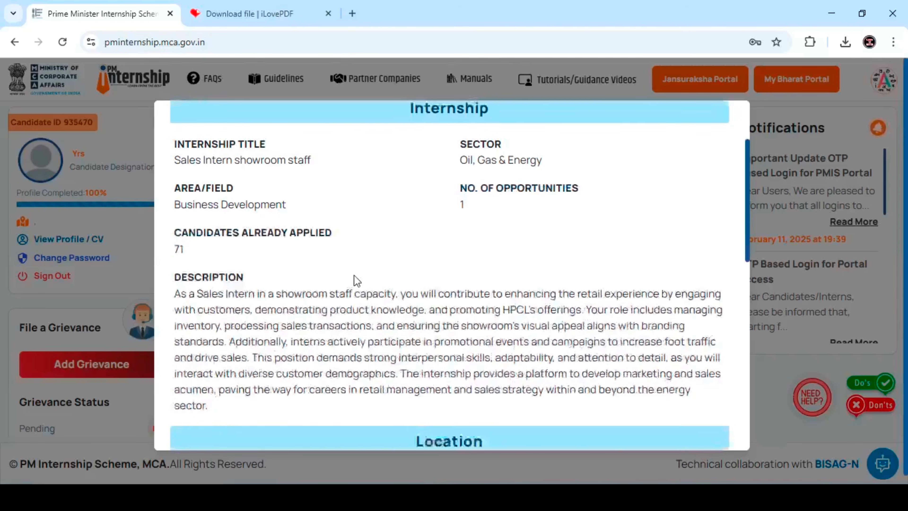
{"action": "scroll", "coordinate": [357, 280], "scroll_direction": "down", "scroll_amount": 3}
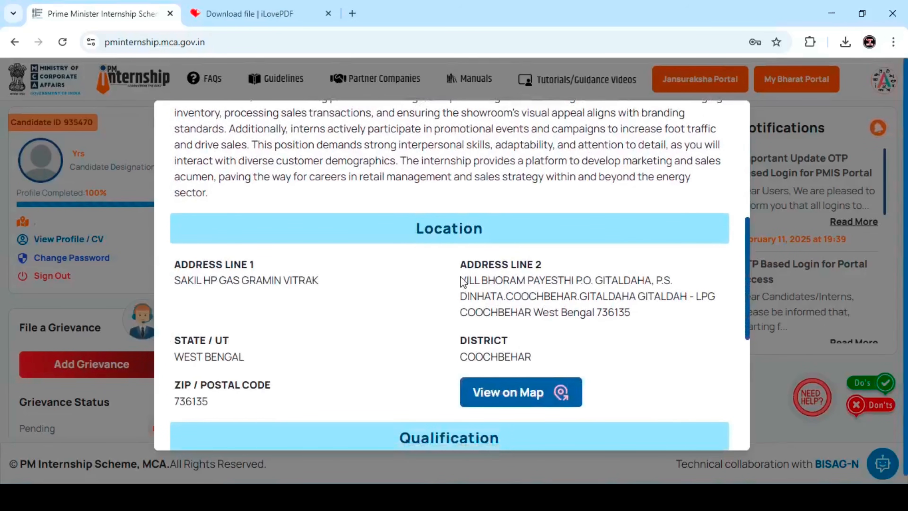
{"action": "left_click_drag", "start_coordinate": [482, 282], "coordinate": [599, 283]}
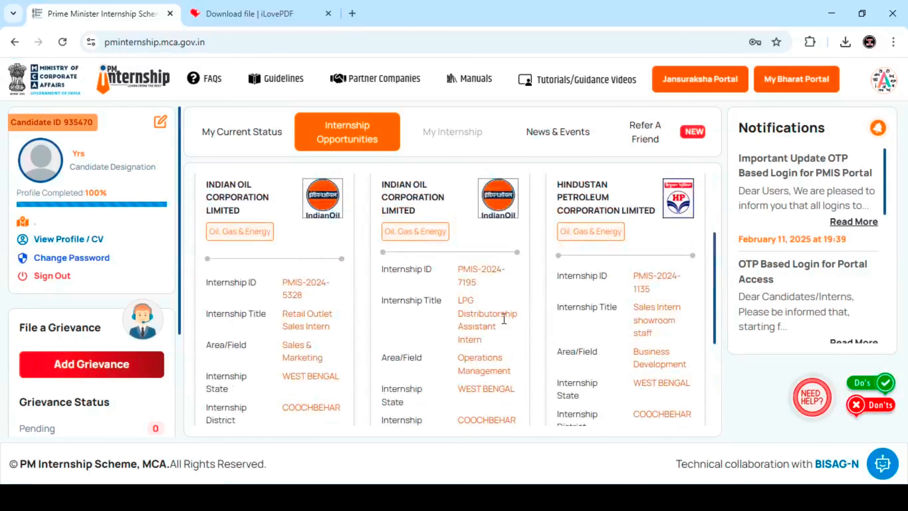
View the details of Indian Oil's LPG Distributorship Assistant Intern internship and close them.
{"action": "scroll", "coordinate": [504, 318], "scroll_direction": "down", "scroll_amount": 5}
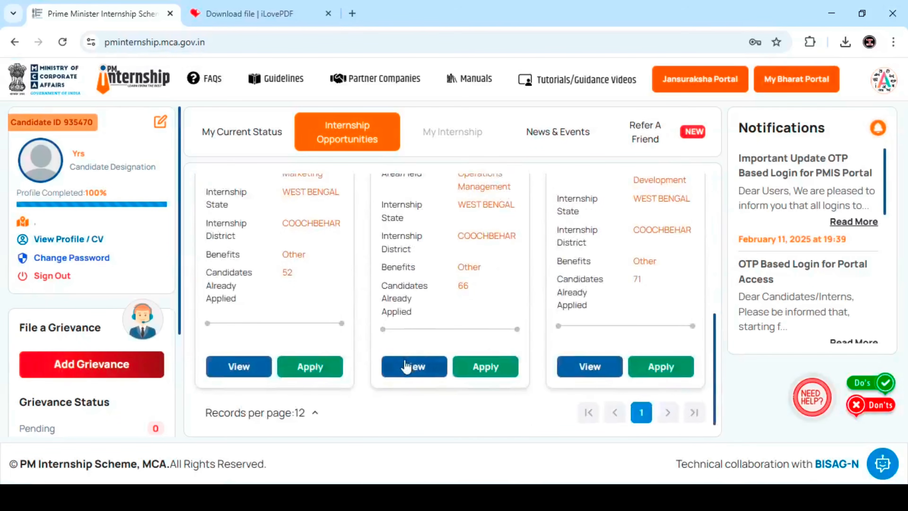
{"action": "left_click", "coordinate": [405, 365]}
{"action": "scroll", "coordinate": [404, 353], "scroll_direction": "down", "scroll_amount": 7}
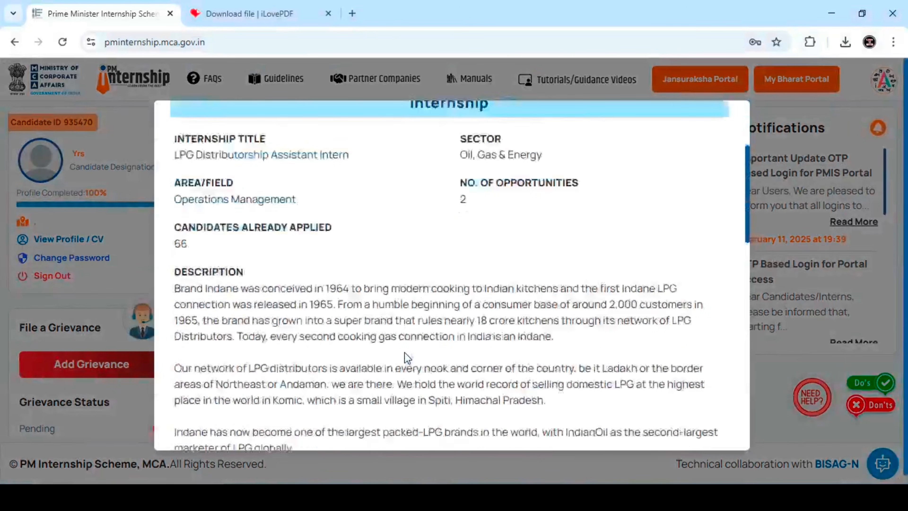
{"action": "scroll", "coordinate": [406, 352], "scroll_direction": "up", "scroll_amount": 3}
{"action": "scroll", "coordinate": [405, 352], "scroll_direction": "up", "scroll_amount": 3}
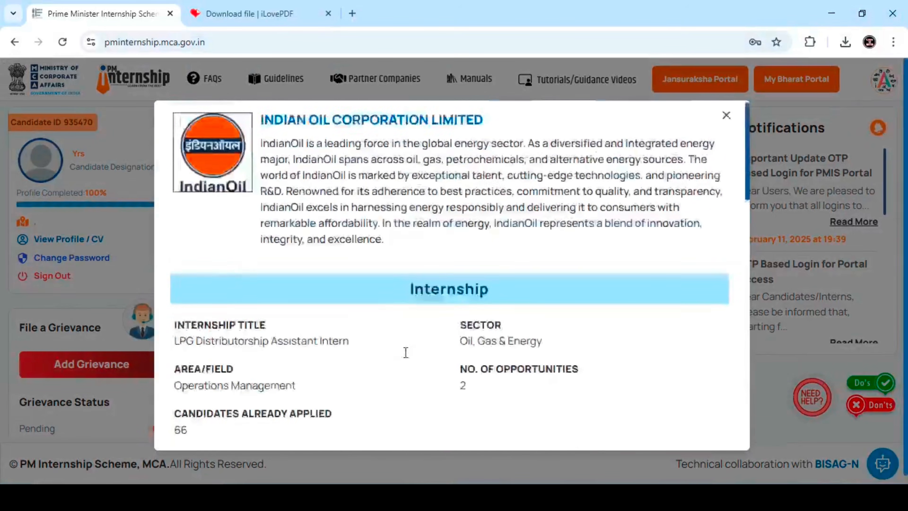
{"action": "left_click", "coordinate": [726, 118]}
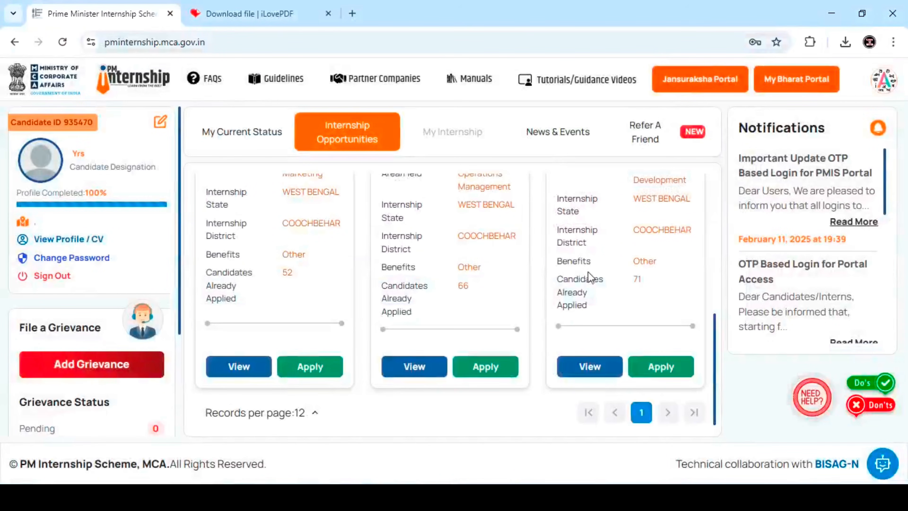
Start an application for the LPG Distributorship Assistant Intern internship and read the brief introduction question.
{"action": "left_click", "coordinate": [485, 366]}
{"action": "left_click", "coordinate": [512, 127]}
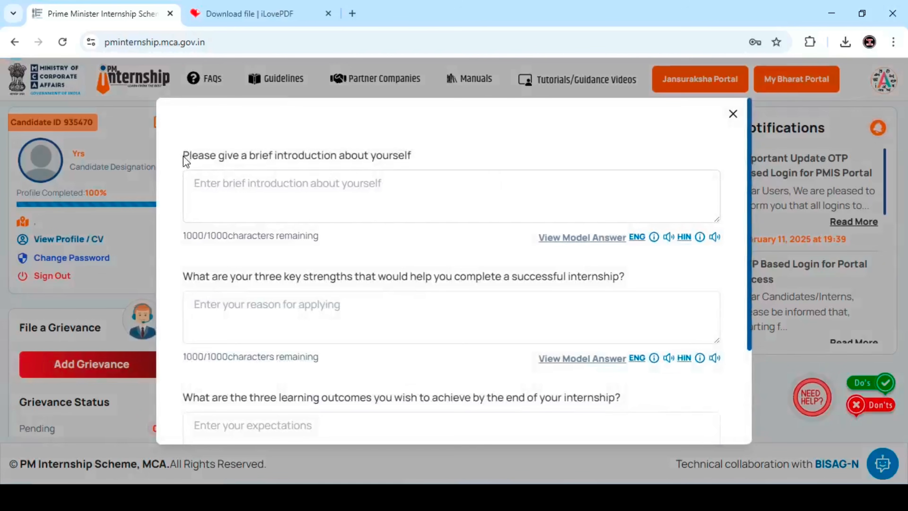
{"action": "left_click_drag", "start_coordinate": [182, 156], "coordinate": [417, 157]}
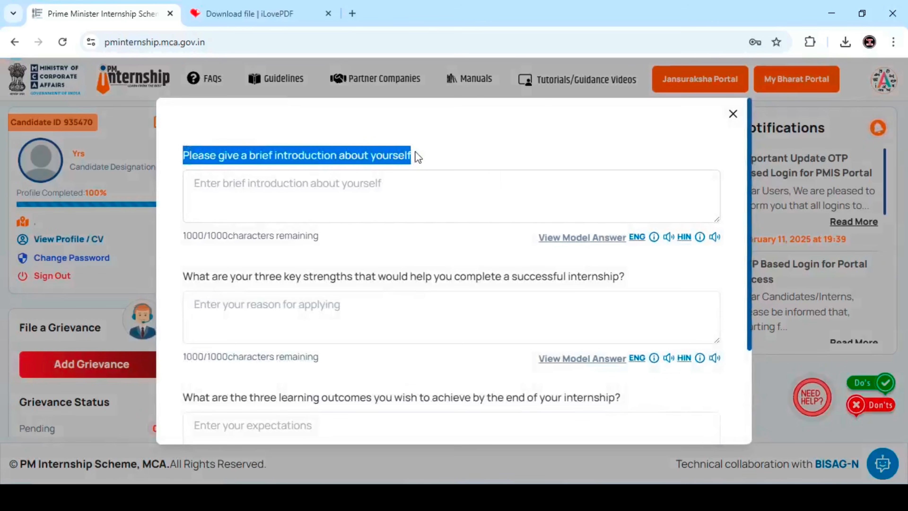
{"action": "left_click", "coordinate": [415, 151]}
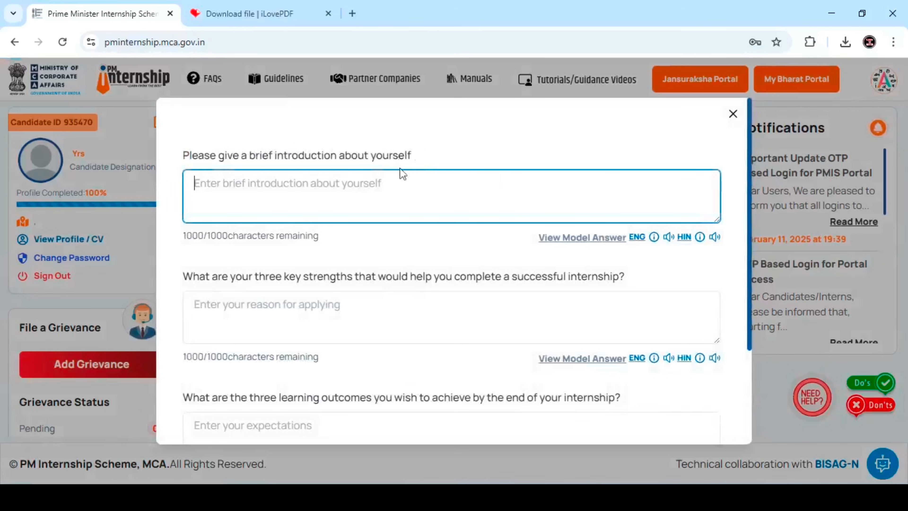
Show the model answer for the brief introduction and read the points it suggests elaborating on.
{"action": "left_click", "coordinate": [594, 238]}
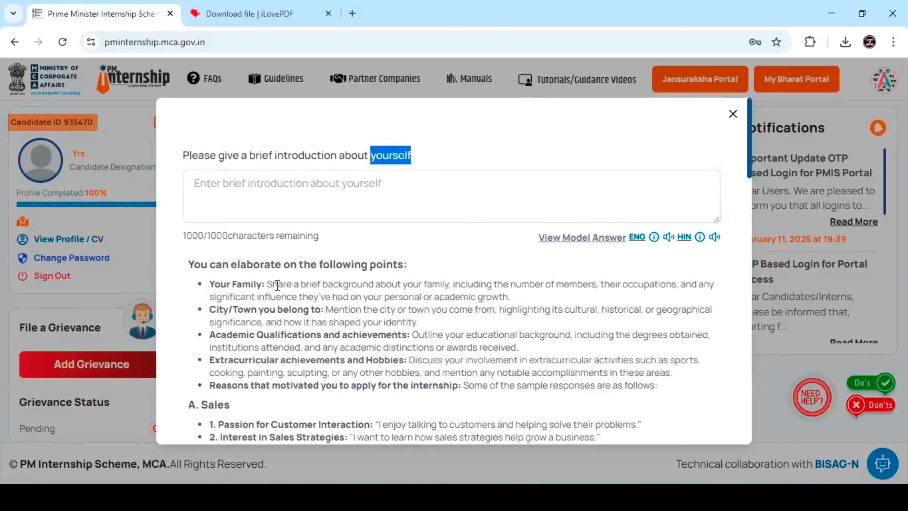
{"action": "left_click_drag", "start_coordinate": [210, 285], "coordinate": [259, 289]}
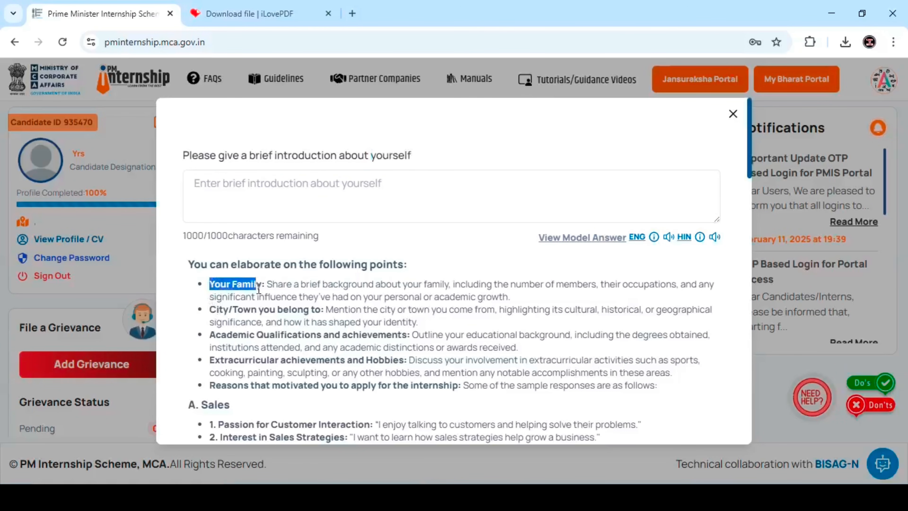
{"action": "left_click_drag", "start_coordinate": [213, 313], "coordinate": [315, 315]}
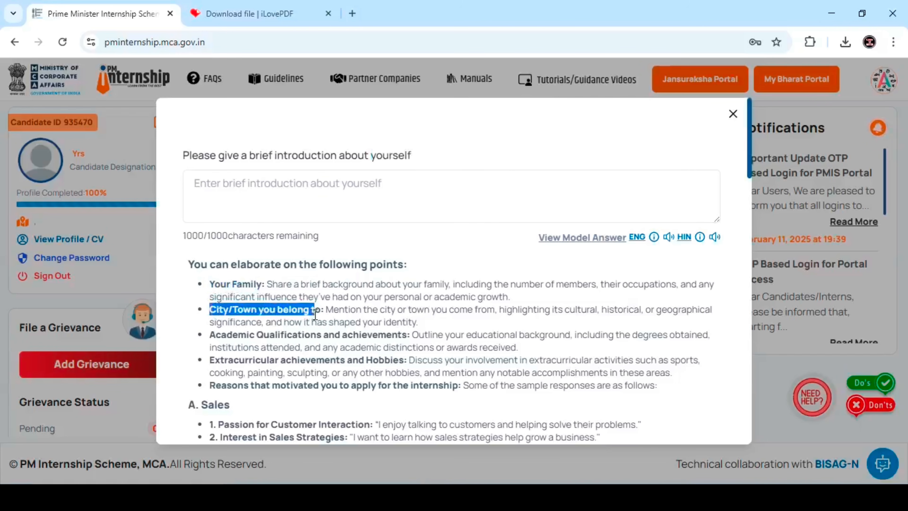
{"action": "left_click_drag", "start_coordinate": [213, 339], "coordinate": [412, 336]}
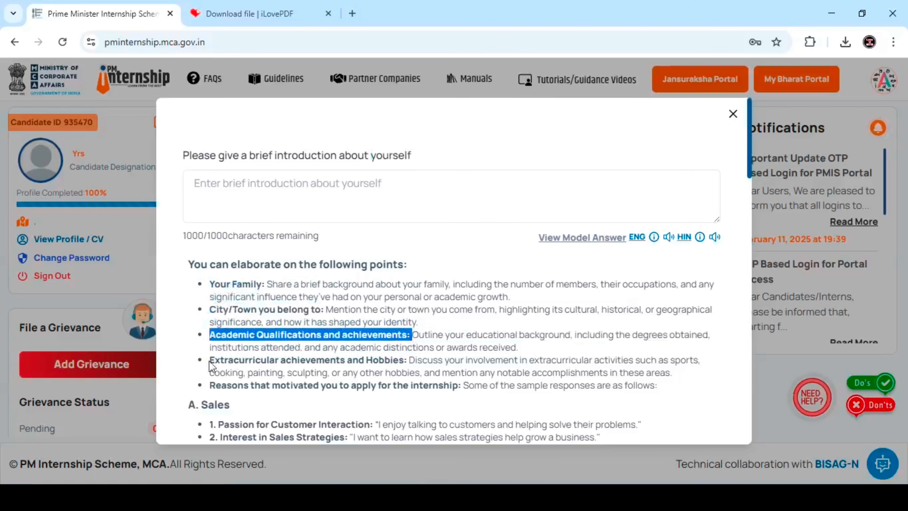
{"action": "left_click_drag", "start_coordinate": [211, 360], "coordinate": [402, 359]}
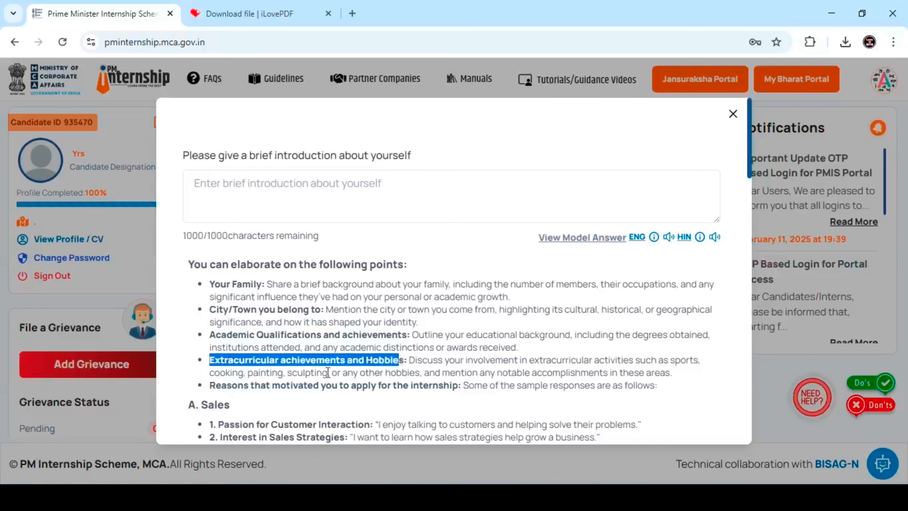
{"action": "left_click_drag", "start_coordinate": [210, 386], "coordinate": [458, 391]}
Read the model answer's sample reasons for applying in the Sales and Finance areas.
{"action": "scroll", "coordinate": [458, 391], "scroll_direction": "down", "scroll_amount": 5}
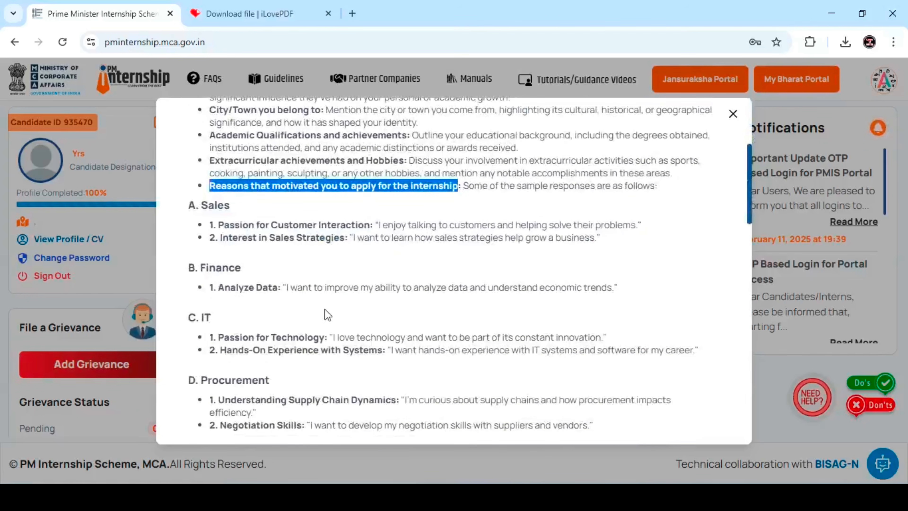
{"action": "left_click", "coordinate": [255, 252]}
{"action": "left_click_drag", "start_coordinate": [222, 228], "coordinate": [341, 240]}
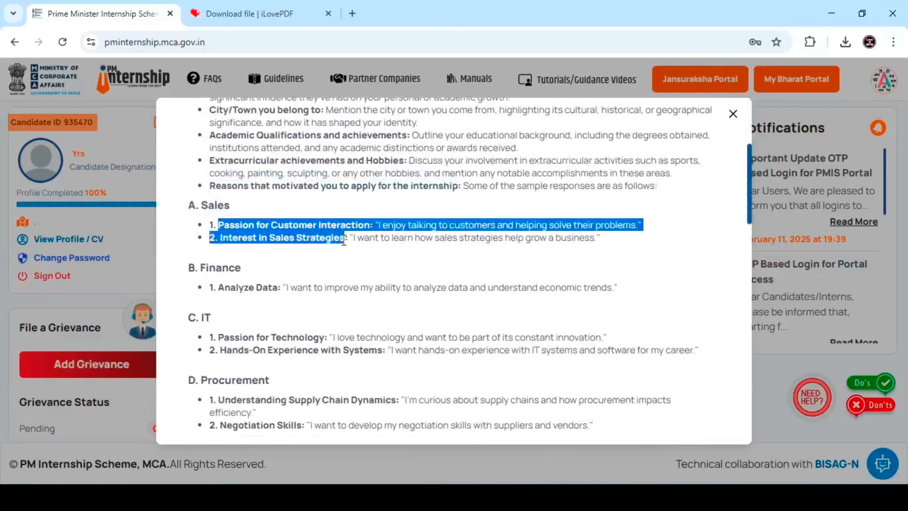
{"action": "left_click", "coordinate": [305, 274]}
{"action": "left_click_drag", "start_coordinate": [219, 287], "coordinate": [282, 288]}
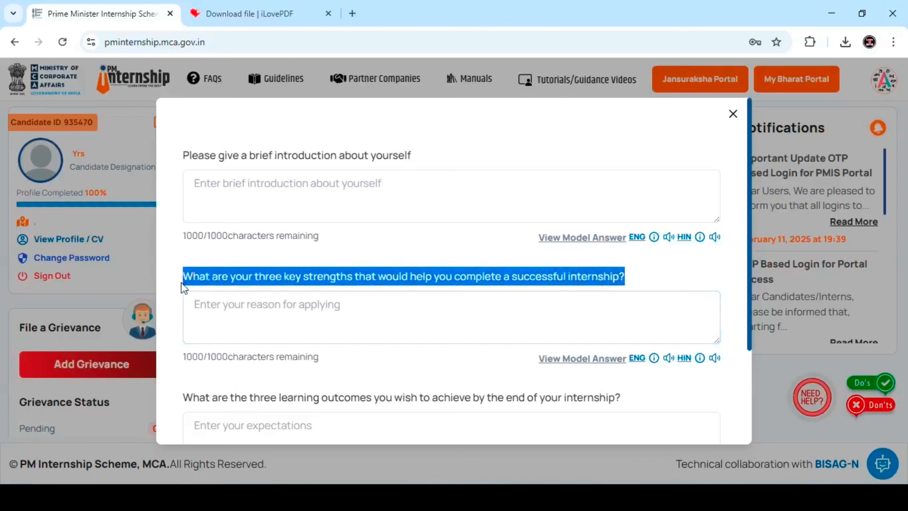
Examine the question about three key strengths that would help complete a successful internship.
{"action": "left_click", "coordinate": [181, 282]}
{"action": "left_click_drag", "start_coordinate": [182, 284], "coordinate": [107, 298]}
{"action": "left_click", "coordinate": [625, 282]}
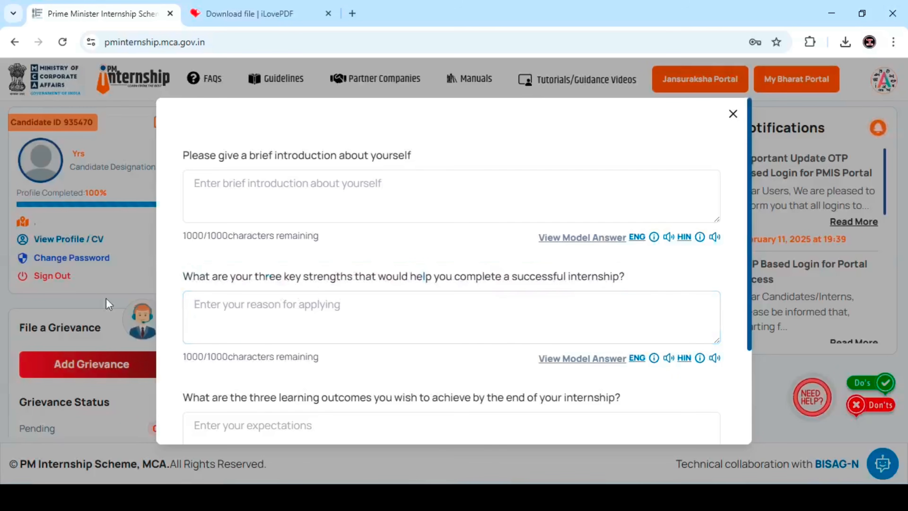
{"action": "left_click_drag", "start_coordinate": [196, 285], "coordinate": [187, 281]}
{"action": "left_click", "coordinate": [188, 279]}
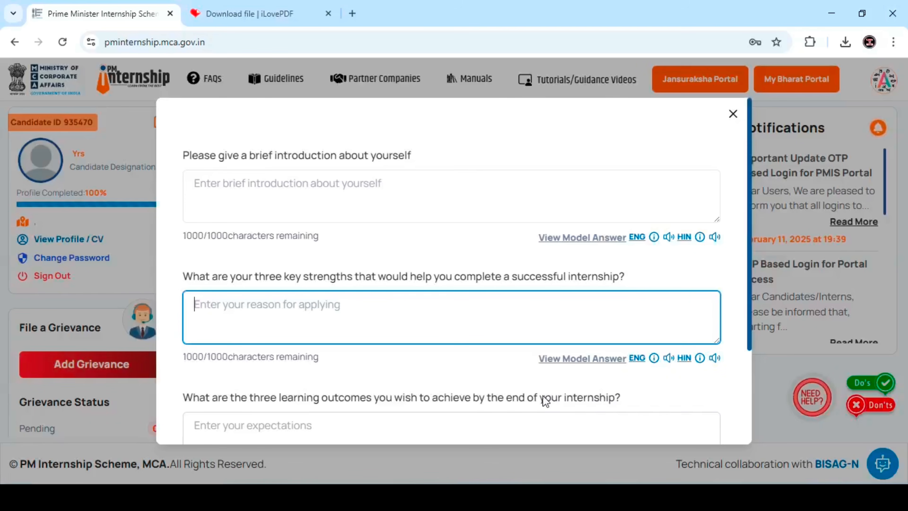
Show the model answer for the key strengths question and read through its sample responses.
{"action": "left_click", "coordinate": [582, 358]}
{"action": "scroll", "coordinate": [625, 145], "scroll_direction": "down", "scroll_amount": 3}
{"action": "left_click_drag", "start_coordinate": [322, 156], "coordinate": [635, 148]}
{"action": "left_click", "coordinate": [640, 150]}
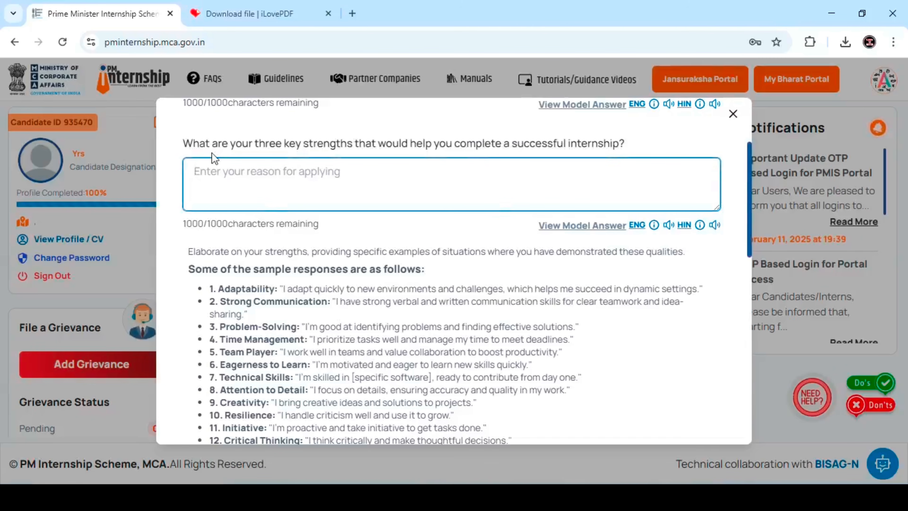
{"action": "left_click_drag", "start_coordinate": [179, 147], "coordinate": [624, 147]}
{"action": "left_click", "coordinate": [624, 147]}
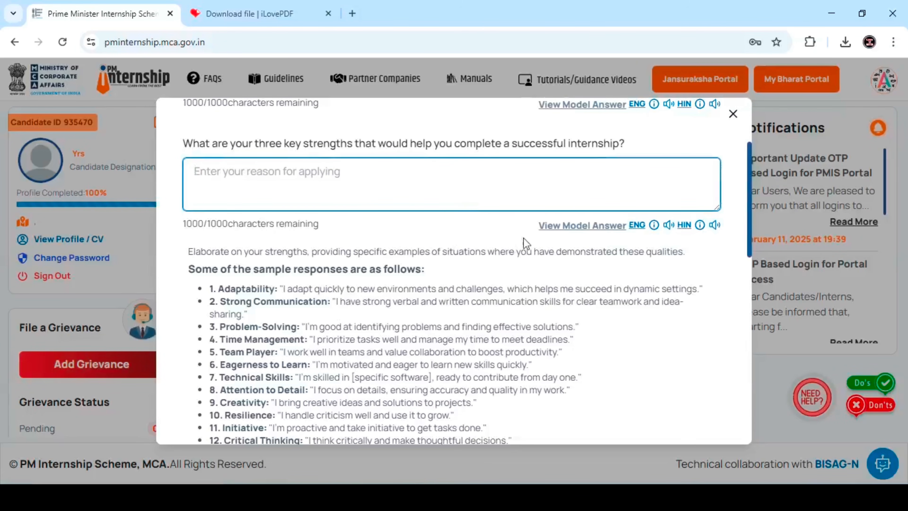
{"action": "scroll", "coordinate": [292, 352], "scroll_direction": "down", "scroll_amount": 15}
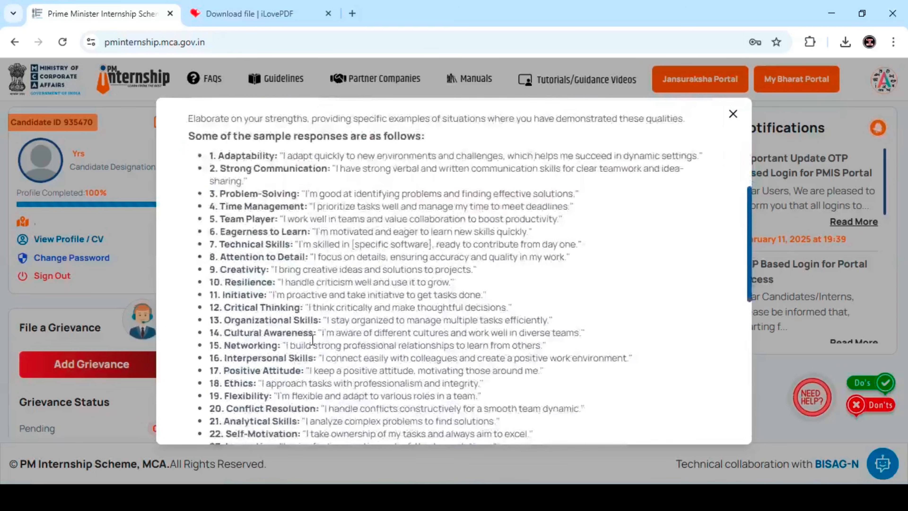
Show the model answer for the three learning outcomes question and read through its sample responses and sample answer.
{"action": "scroll", "coordinate": [312, 340], "scroll_direction": "down", "scroll_amount": 1}
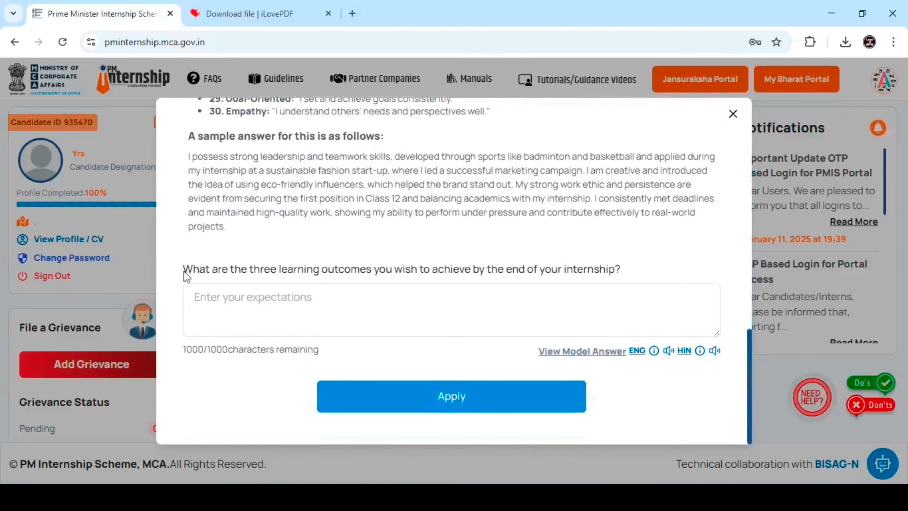
{"action": "mouse_move", "coordinate": [185, 273]}
{"action": "left_mouse_down"}
{"action": "mouse_move", "coordinate": [631, 275]}
{"action": "mouse_move", "coordinate": [335, 286]}
{"action": "mouse_move", "coordinate": [186, 277]}
{"action": "left_mouse_up"}
{"action": "left_click", "coordinate": [629, 271]}
{"action": "left_click", "coordinate": [185, 277]}
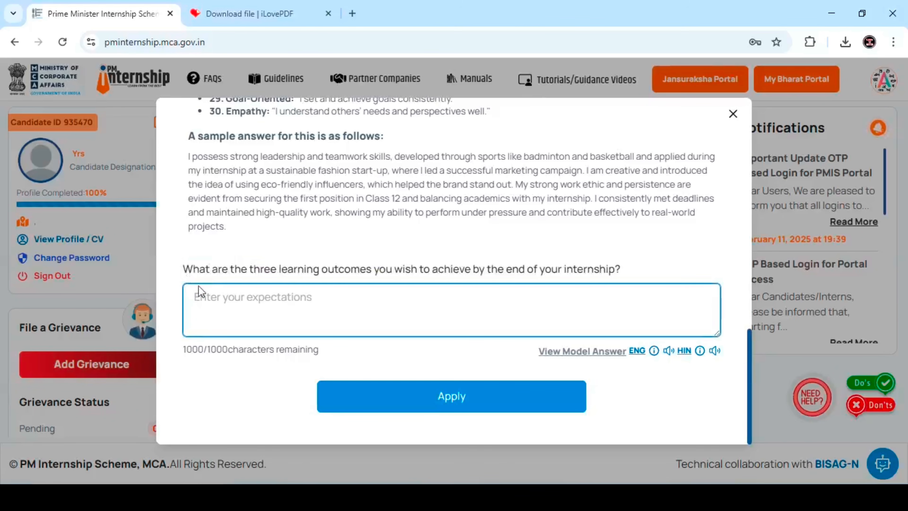
{"action": "left_click", "coordinate": [579, 353]}
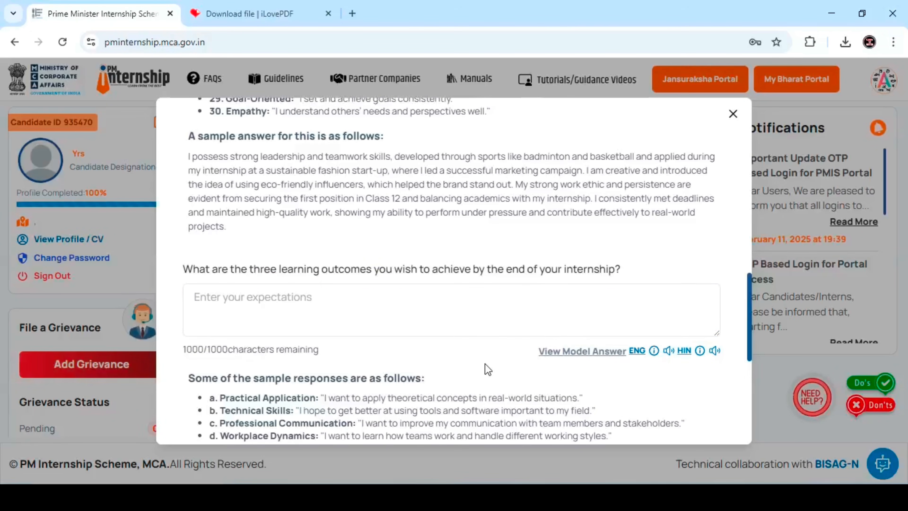
{"action": "scroll", "coordinate": [487, 369], "scroll_direction": "down", "scroll_amount": 5}
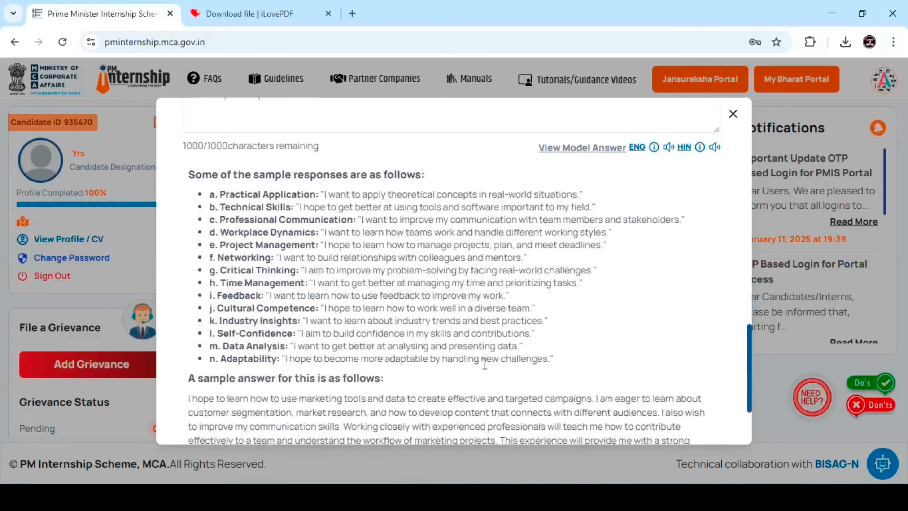
{"action": "scroll", "coordinate": [485, 364], "scroll_direction": "down", "scroll_amount": 3}
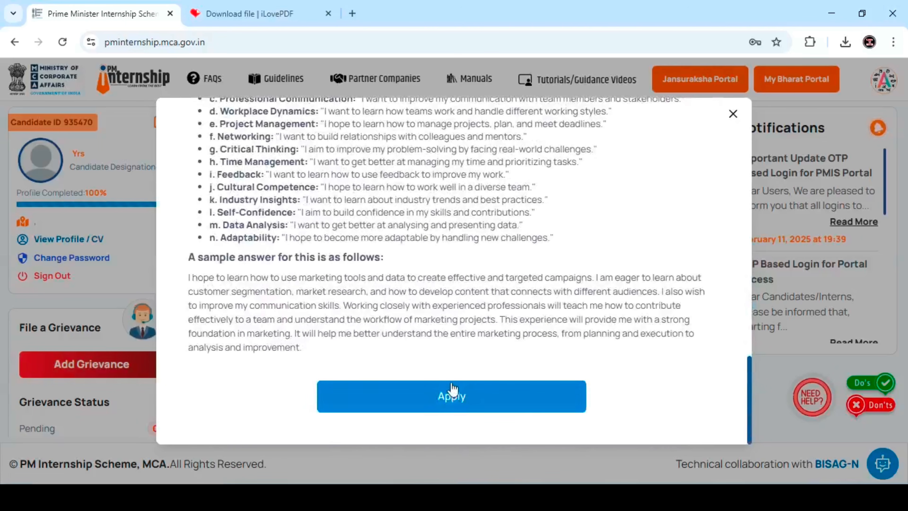
Proceed with the application and accept declarations 1 to 6, covering family employment, income, full-time work, education, graduation and other training programmes.
{"action": "left_click", "coordinate": [442, 399]}
{"action": "left_click", "coordinate": [225, 198]}
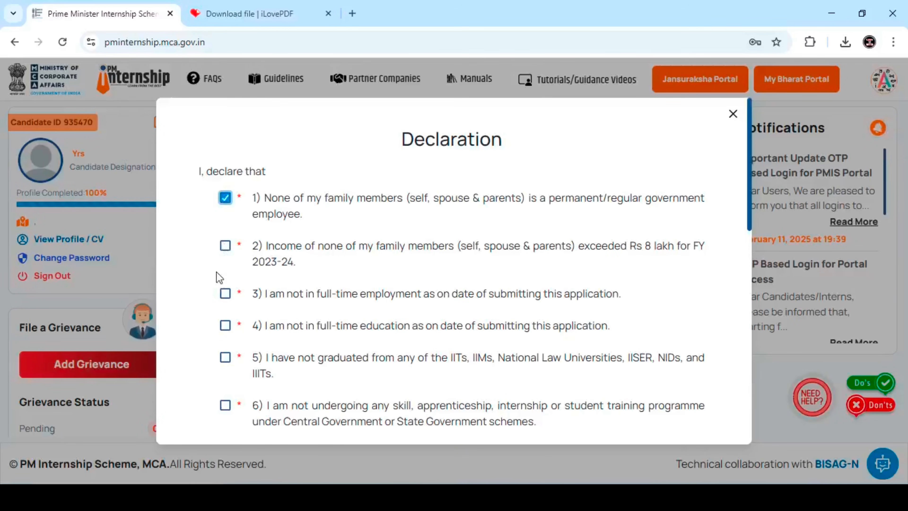
{"action": "left_click", "coordinate": [225, 246]}
{"action": "scroll", "coordinate": [237, 303], "scroll_direction": "down", "scroll_amount": 2}
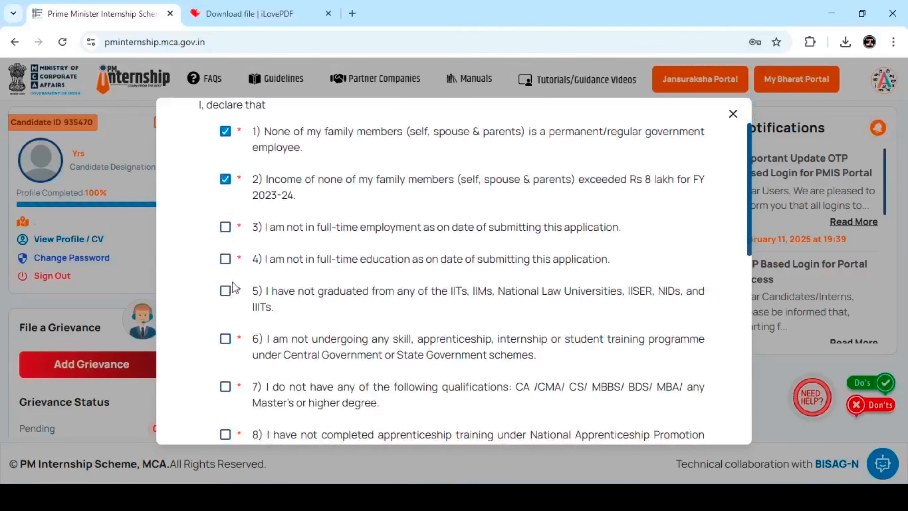
{"action": "left_click", "coordinate": [225, 227]}
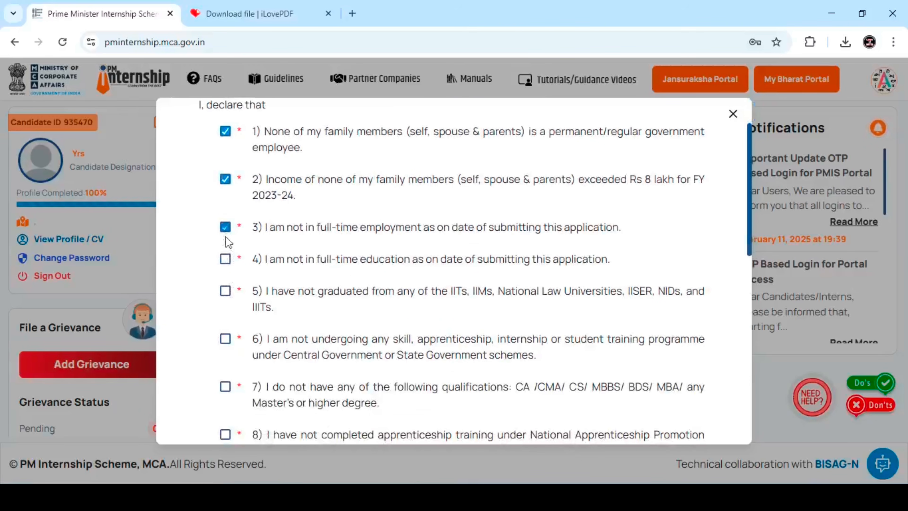
{"action": "left_click", "coordinate": [225, 259]}
{"action": "left_click", "coordinate": [226, 291]}
{"action": "left_click", "coordinate": [225, 339]}
Accept declarations 7 to 10 on qualifications, apprenticeship training, no employment guarantee and accuracy of the information.
{"action": "scroll", "coordinate": [227, 321], "scroll_direction": "down", "scroll_amount": 4}
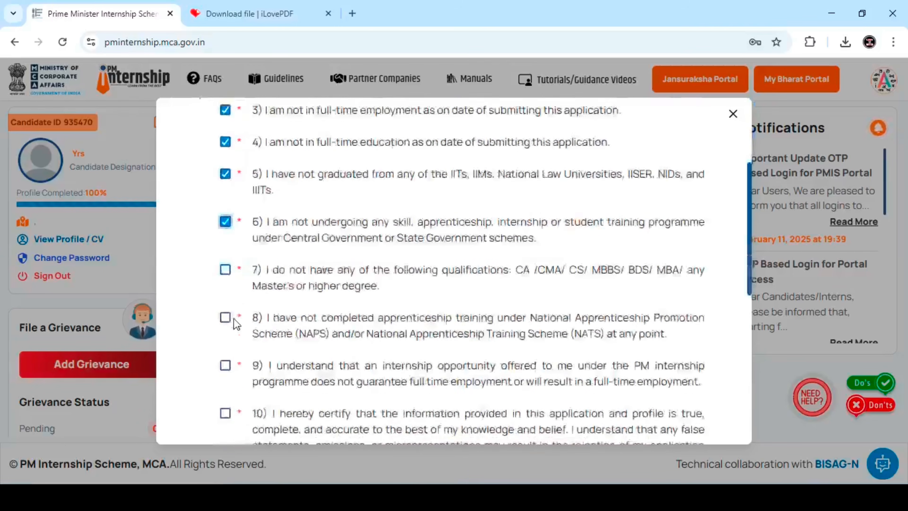
{"action": "left_click", "coordinate": [225, 256]}
{"action": "left_click", "coordinate": [225, 301]}
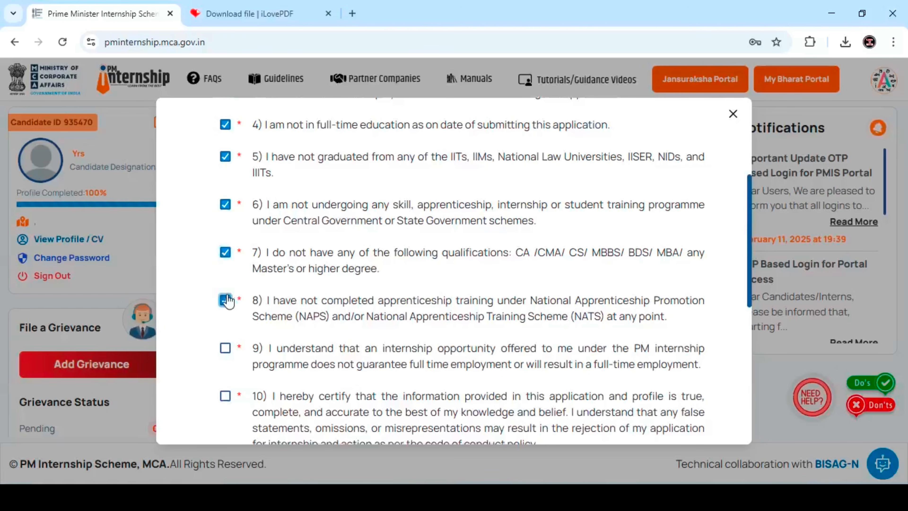
{"action": "scroll", "coordinate": [228, 301], "scroll_direction": "down", "scroll_amount": 4}
{"action": "left_click", "coordinate": [226, 218]}
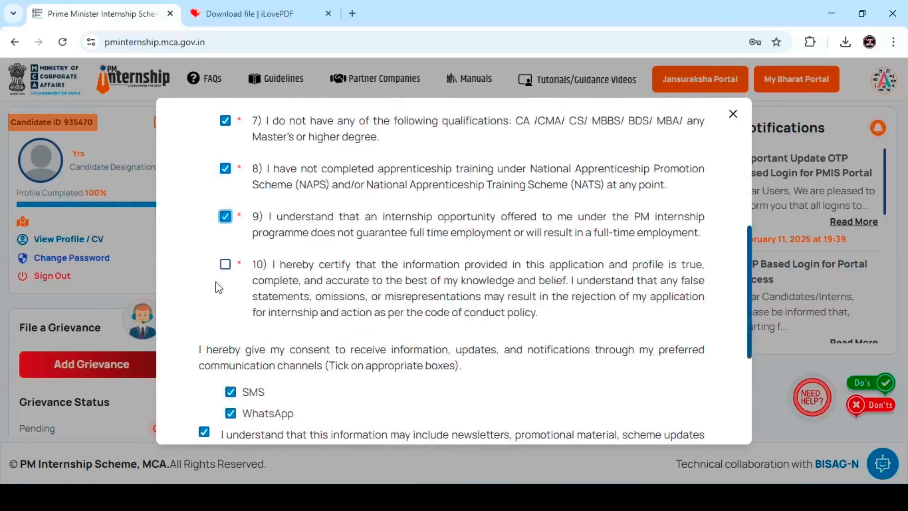
{"action": "left_click", "coordinate": [227, 266]}
Withdraw consent for WhatsApp notifications, keep SMS selected, and submit the internship application declaration.
{"action": "scroll", "coordinate": [234, 277], "scroll_direction": "down", "scroll_amount": 4}
{"action": "left_click", "coordinate": [231, 259]}
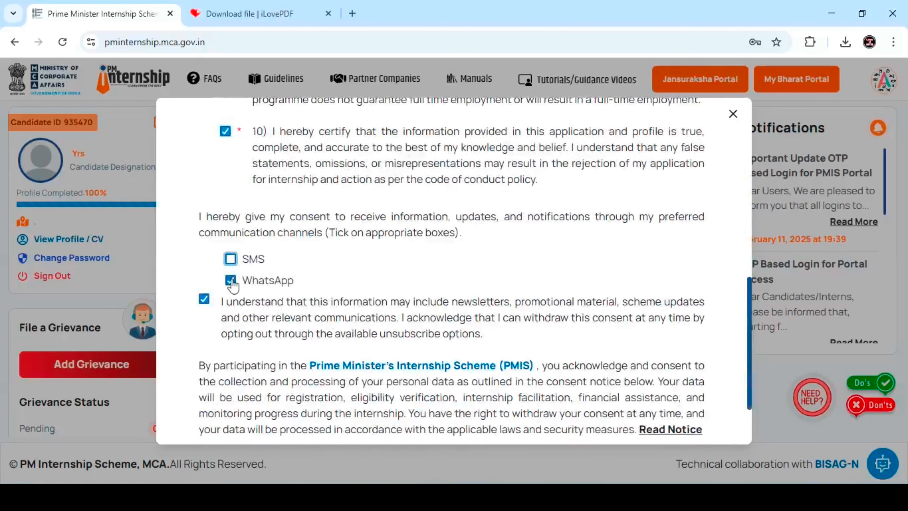
{"action": "left_click", "coordinate": [231, 281]}
{"action": "left_click", "coordinate": [230, 259]}
{"action": "scroll", "coordinate": [281, 304], "scroll_direction": "down", "scroll_amount": 1}
{"action": "scroll", "coordinate": [281, 304], "scroll_direction": "down", "scroll_amount": 2}
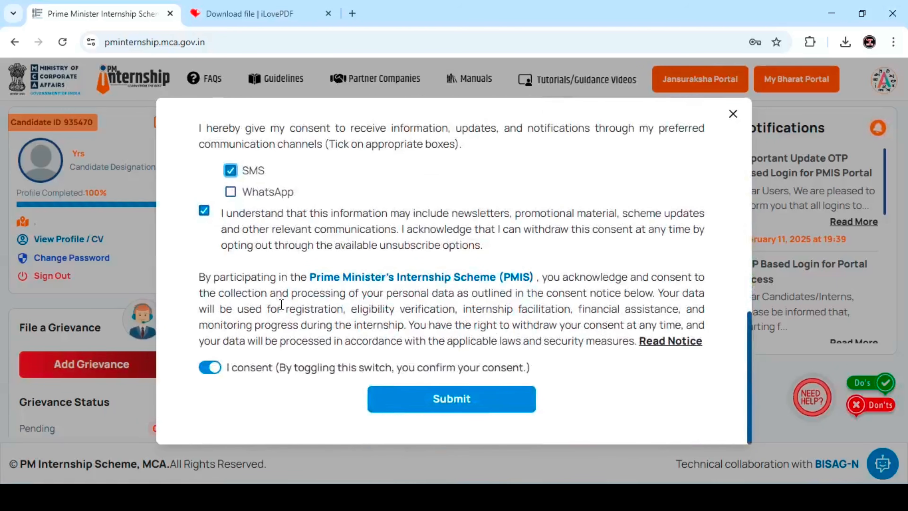
{"action": "left_click", "coordinate": [437, 402]}
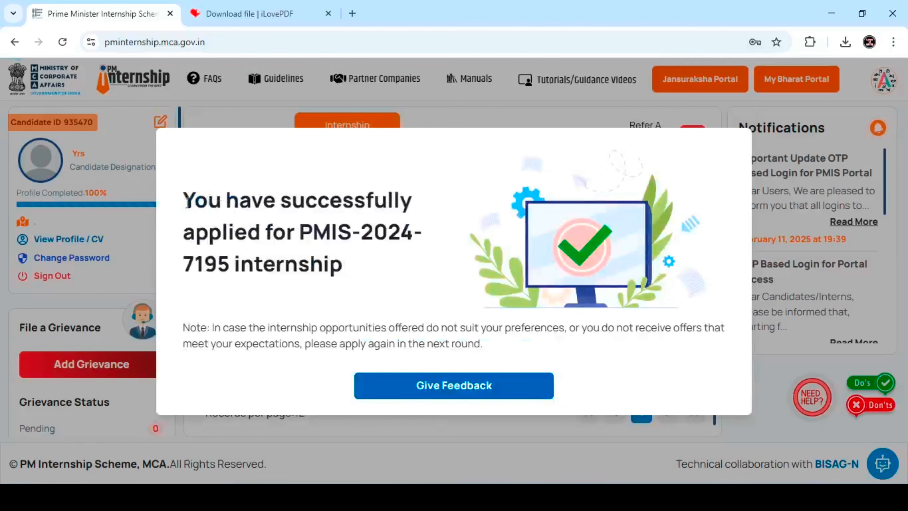
{"action": "left_click_drag", "start_coordinate": [180, 198], "coordinate": [408, 273]}
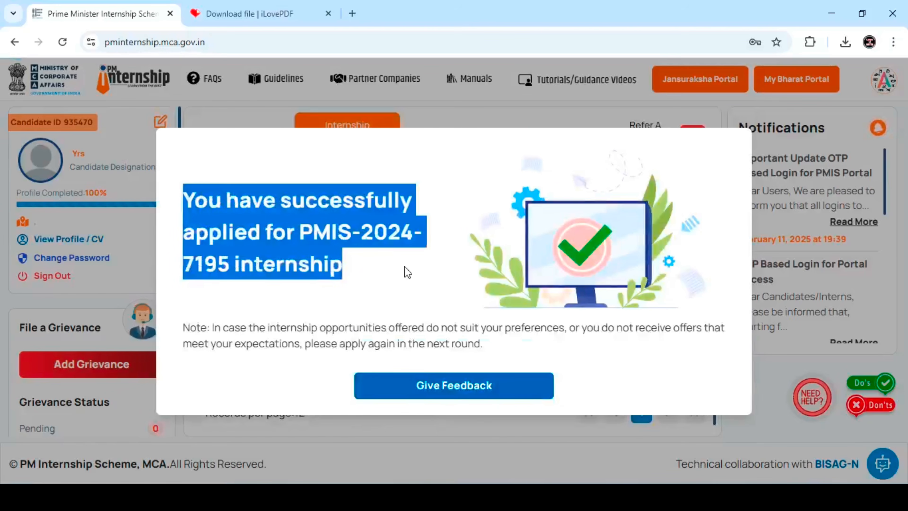
{"action": "left_click", "coordinate": [408, 272]}
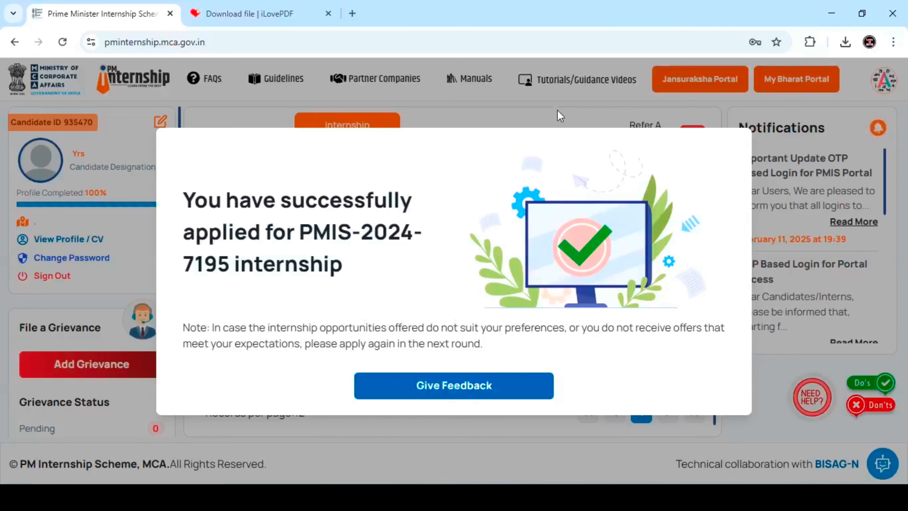
Open the feedback form, give a five-star overall rating and enter "MD 360 YOUTUBE CHANNEL" as the suggestion text.
{"action": "left_click", "coordinate": [465, 392]}
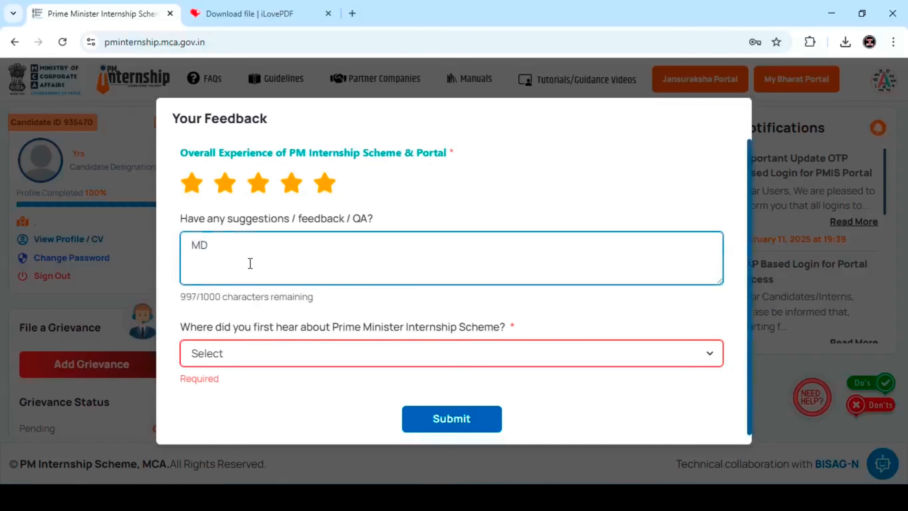
{"action": "type", "text": "36"}
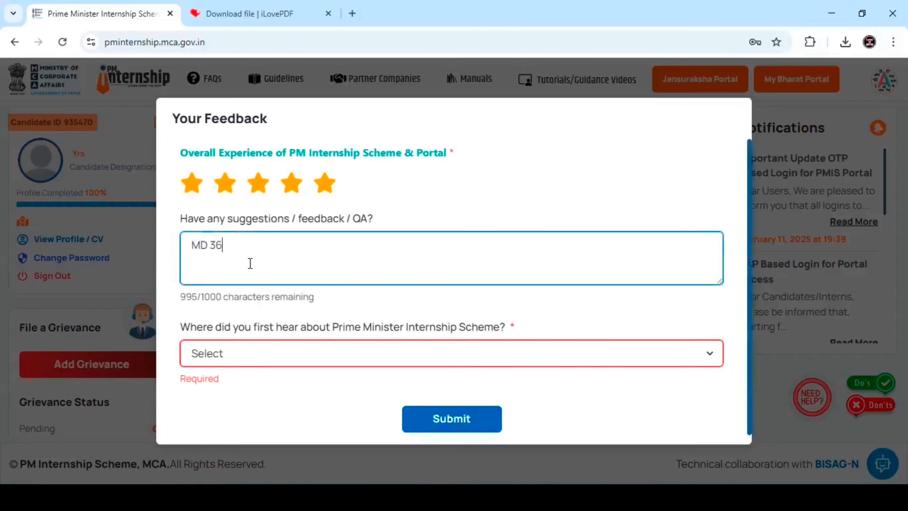
{"action": "type", "text": "0 YOUTU"}
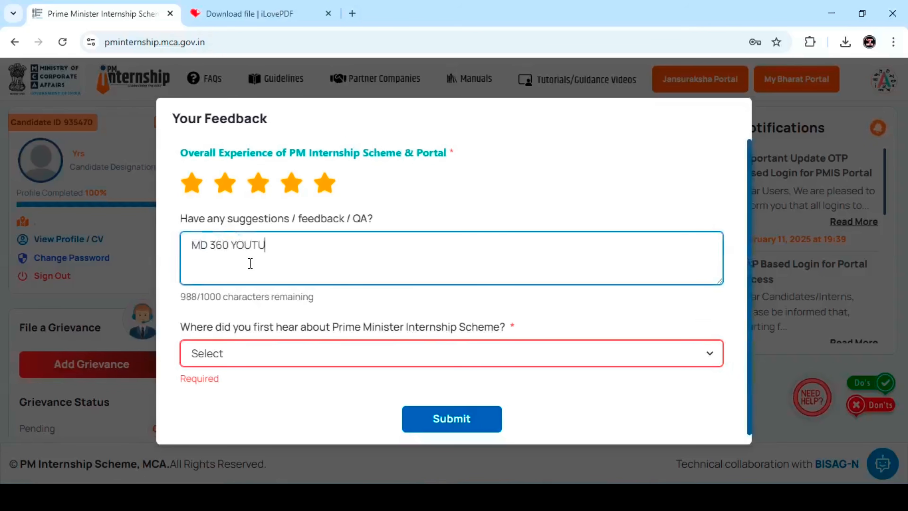
{"action": "type", "text": "BE C"}
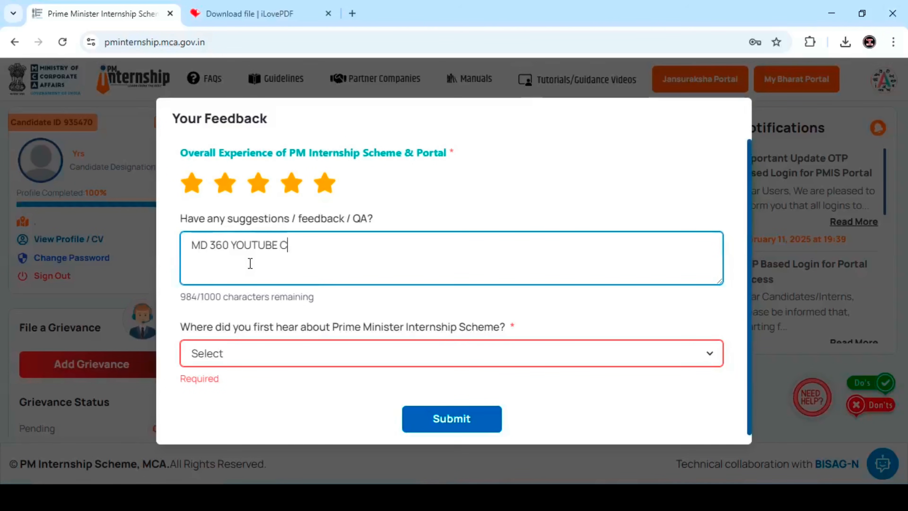
{"action": "type", "text": "HANNEL"}
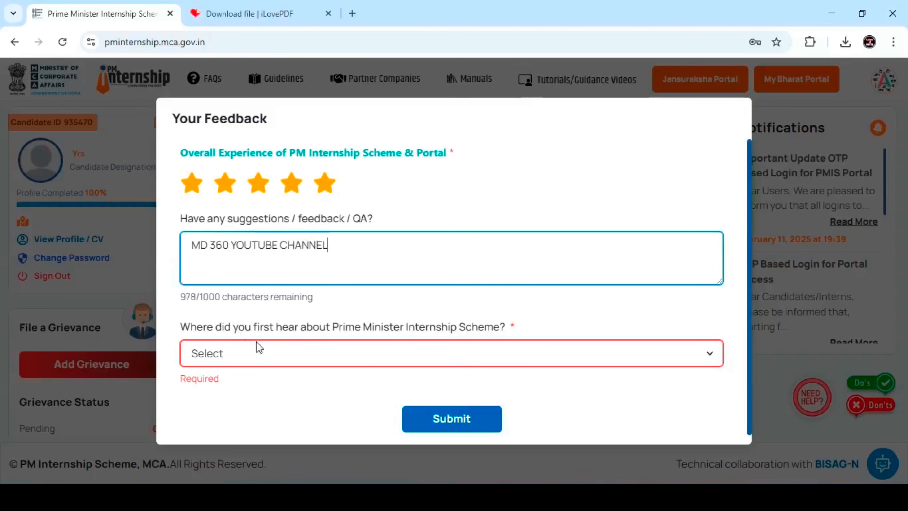
Choose YouTube as where the scheme was first heard about and submit the feedback.
{"action": "left_click", "coordinate": [260, 347]}
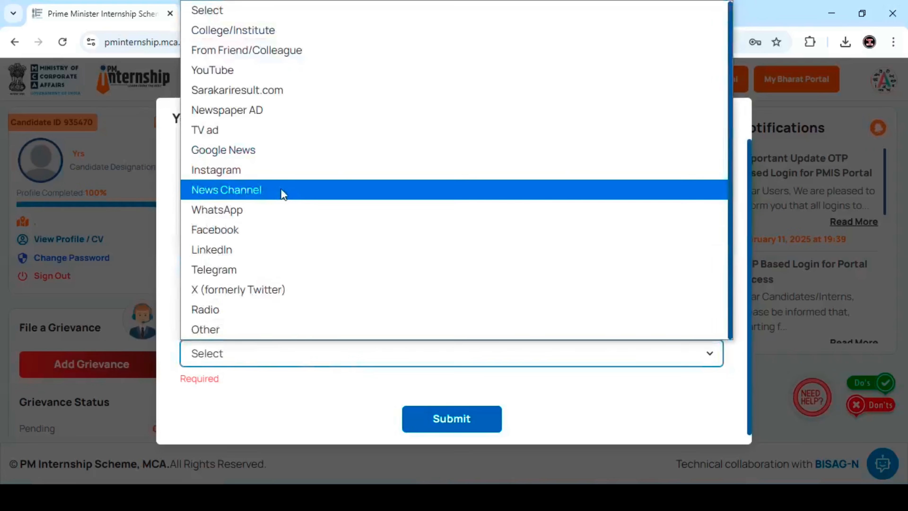
{"action": "left_click", "coordinate": [226, 73]}
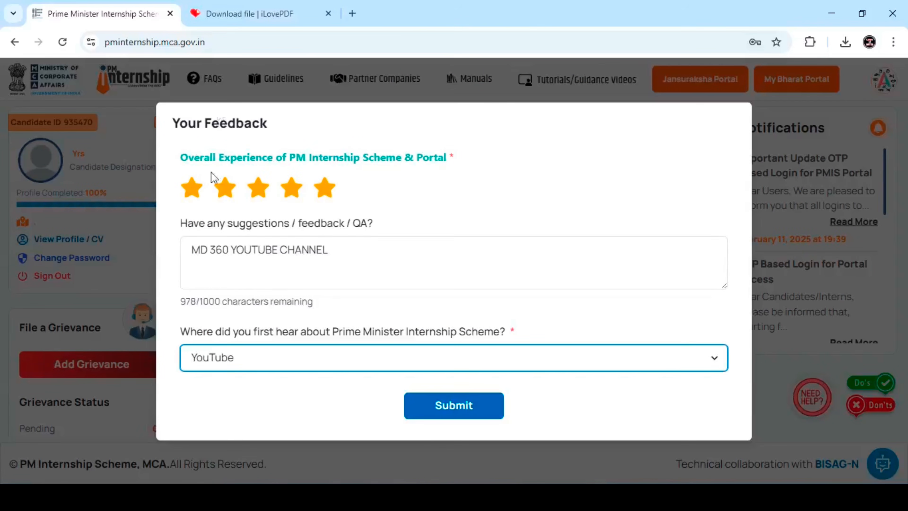
{"action": "left_click", "coordinate": [432, 407]}
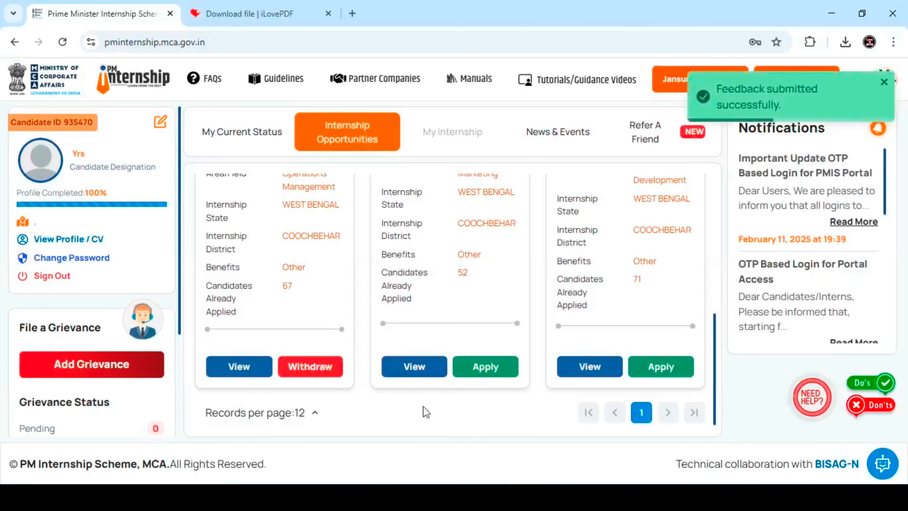
Review the internship opportunities list and check how many applications are used and remaining.
{"action": "scroll", "coordinate": [586, 317], "scroll_direction": "up", "scroll_amount": 2}
{"action": "scroll", "coordinate": [583, 313], "scroll_direction": "up", "scroll_amount": 6}
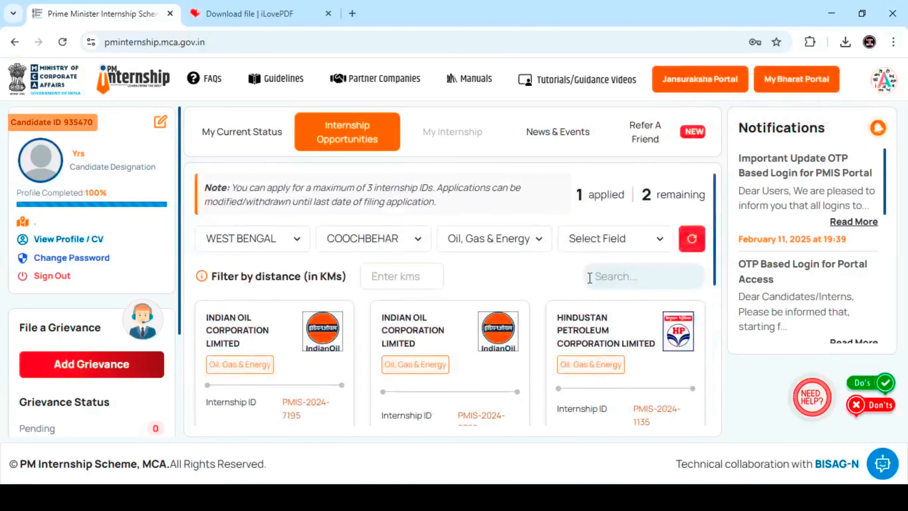
{"action": "scroll", "coordinate": [592, 341], "scroll_direction": "down", "scroll_amount": 7}
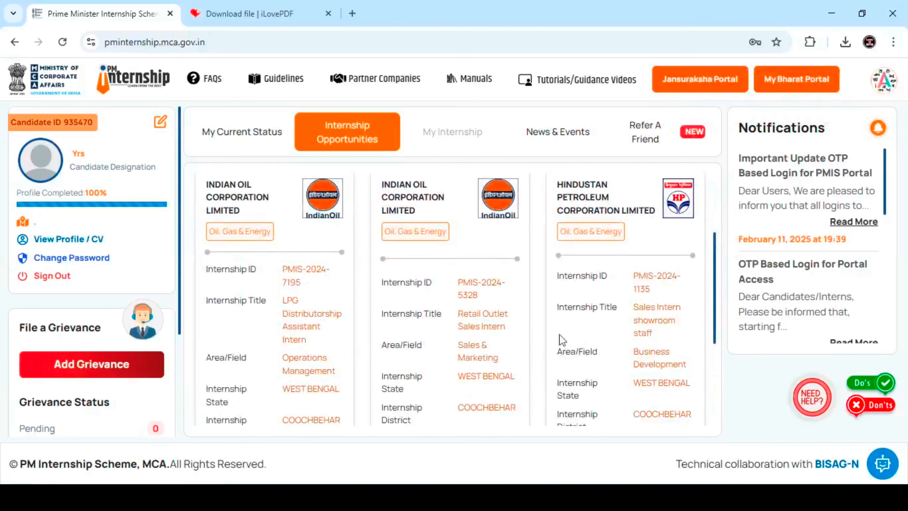
{"action": "scroll", "coordinate": [543, 343], "scroll_direction": "up", "scroll_amount": 7}
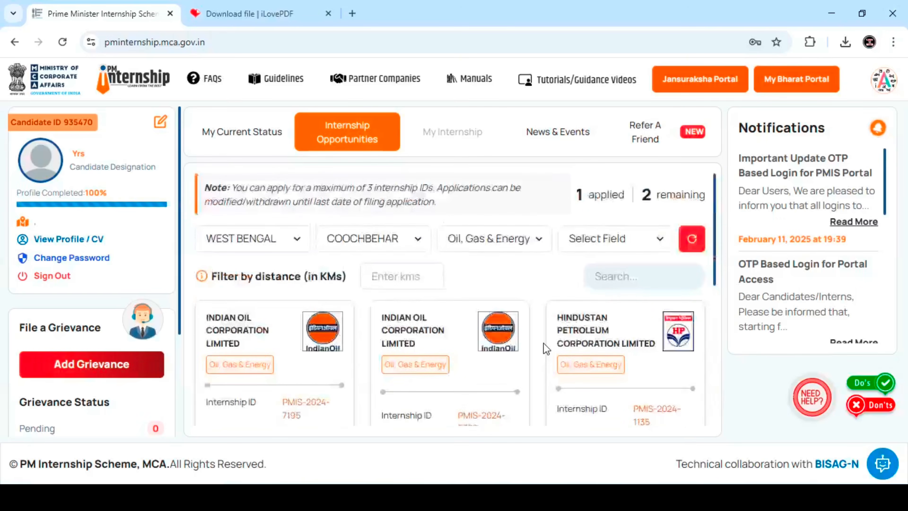